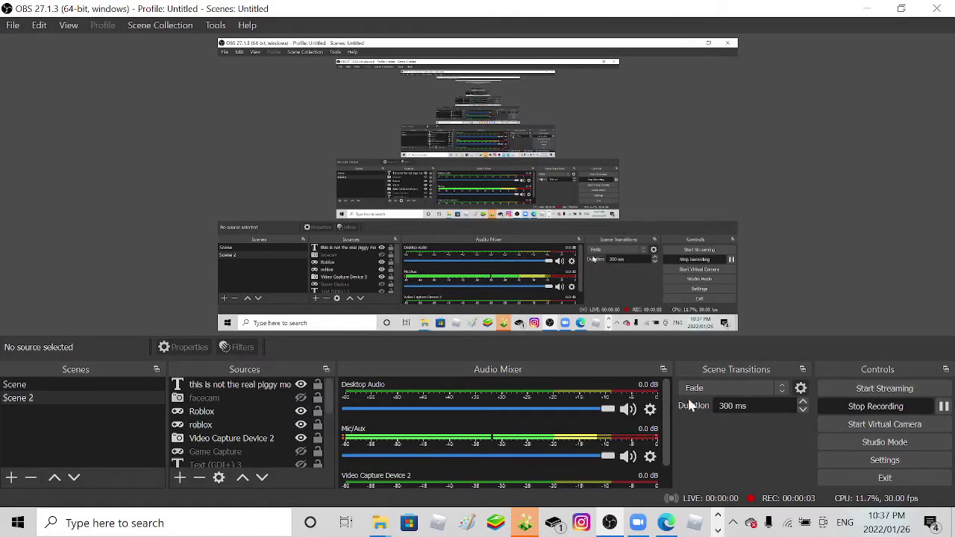
- Bring the backup account's Roblox profile in Edge to the front and review it
click(869, 8)
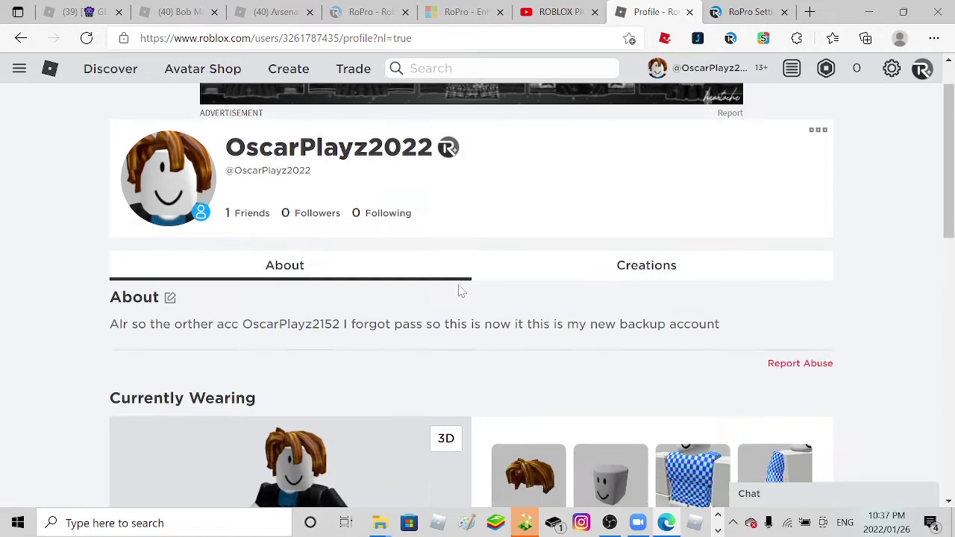
scroll(460, 289, down, 1)
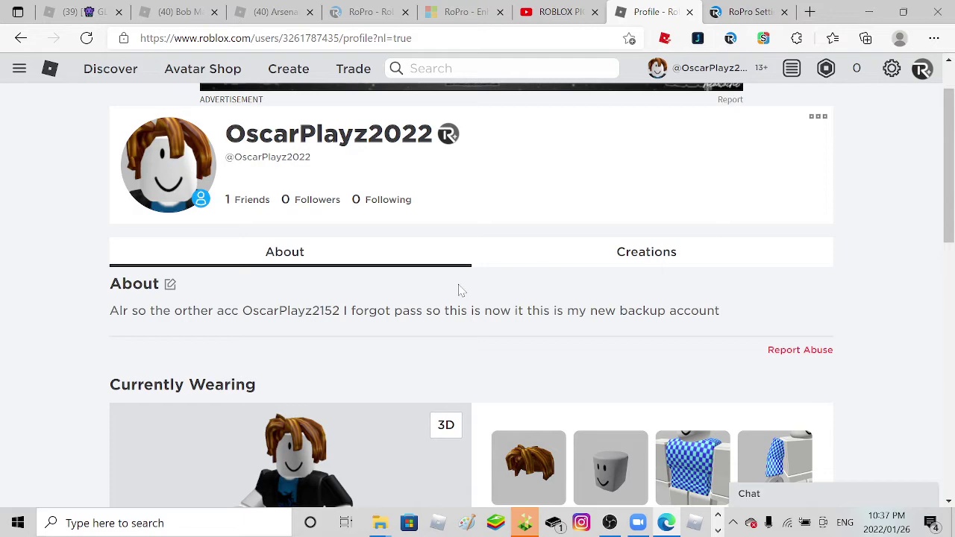
scroll(161, 140, down, 5)
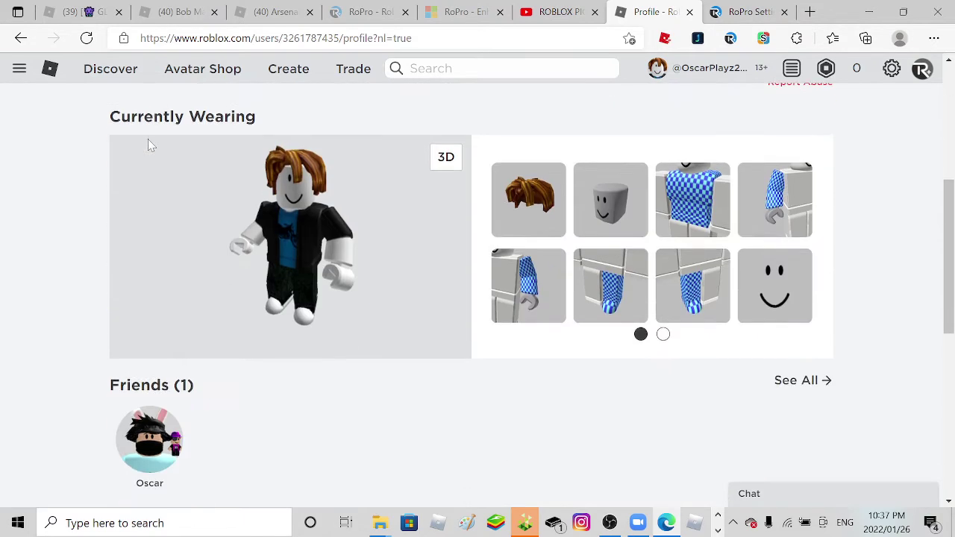
scroll(120, 410, down, 1)
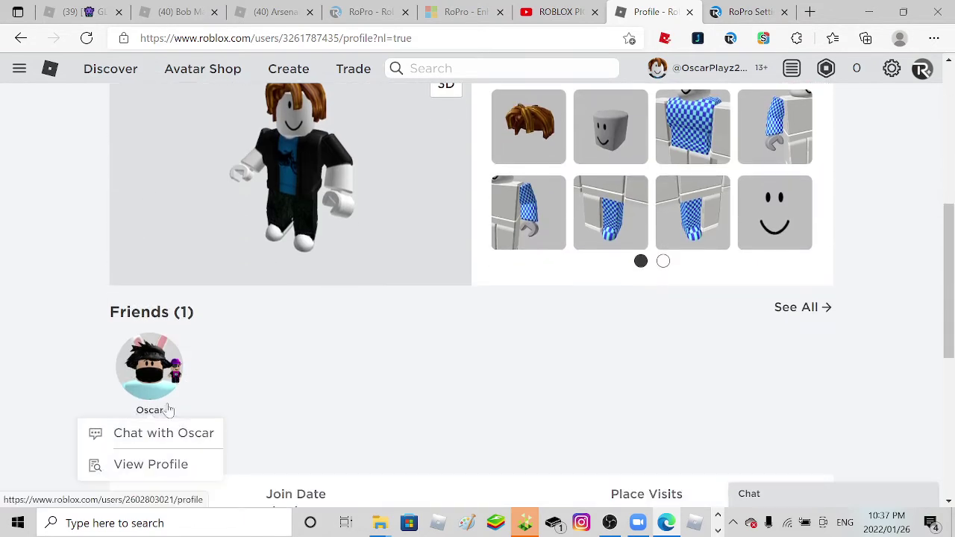
scroll(251, 379, up, 5)
scroll(320, 259, up, 3)
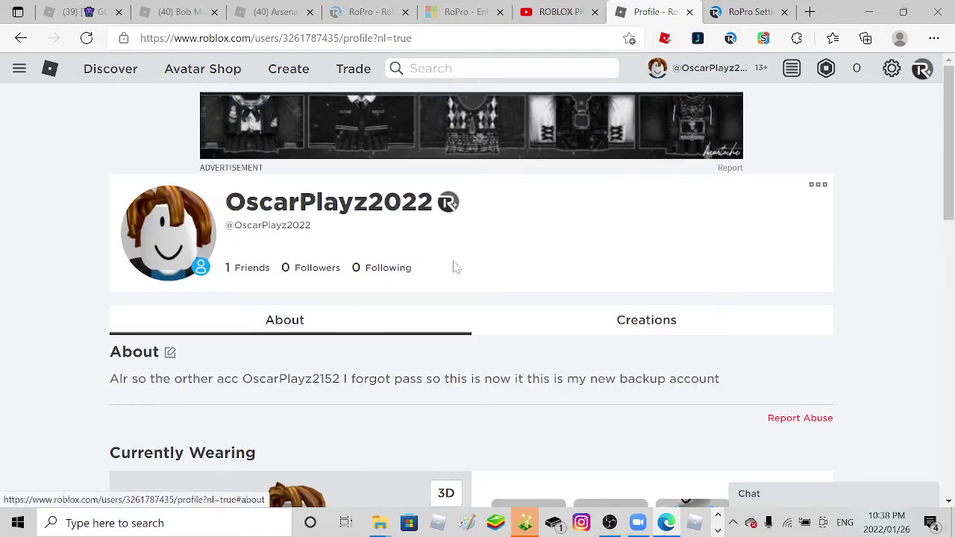
scroll(457, 267, down, 5)
scroll(388, 235, down, 3)
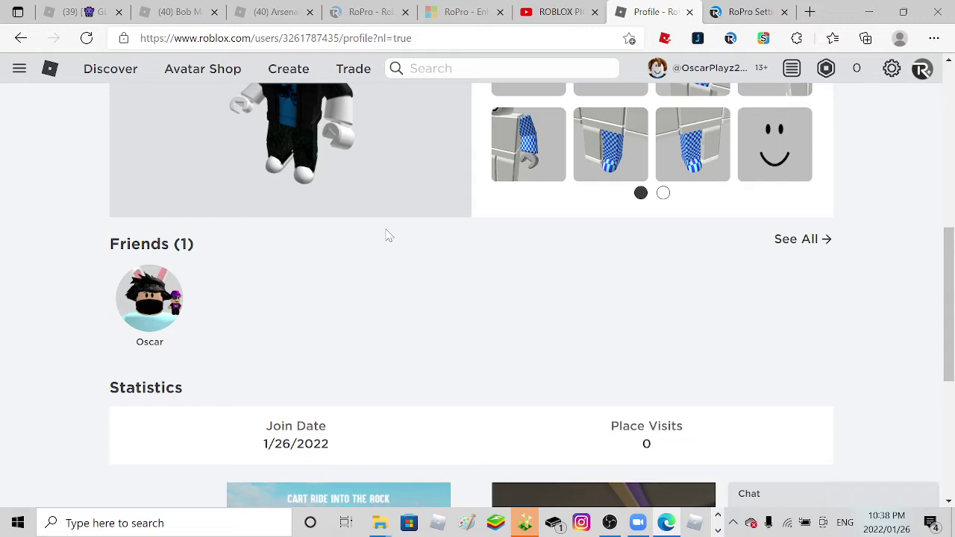
scroll(388, 236, up, 6)
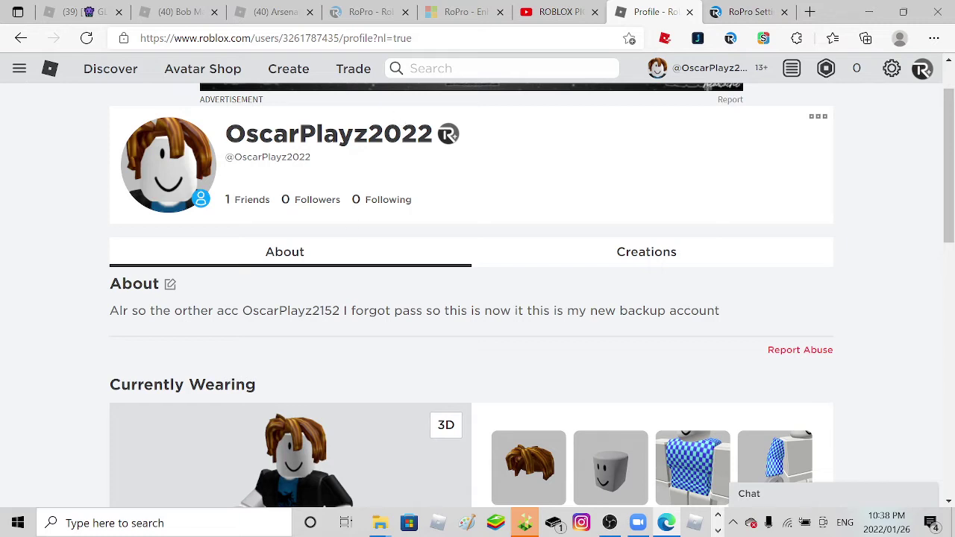
text(O)
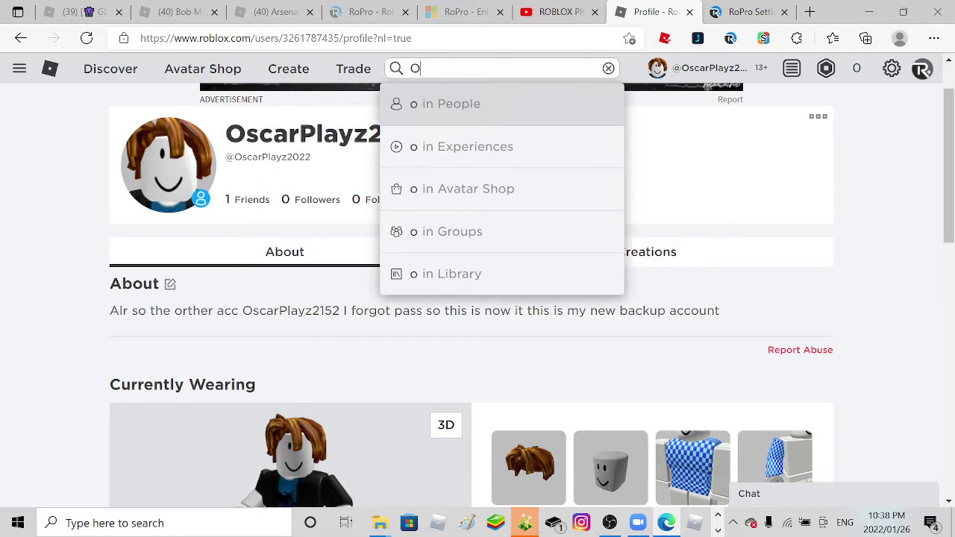
text(scarPlayz)
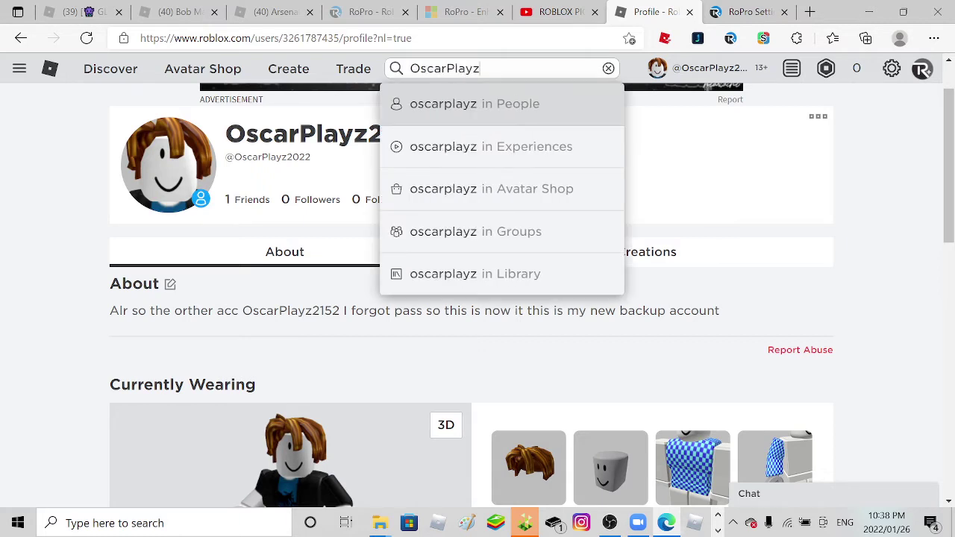
text(2022)
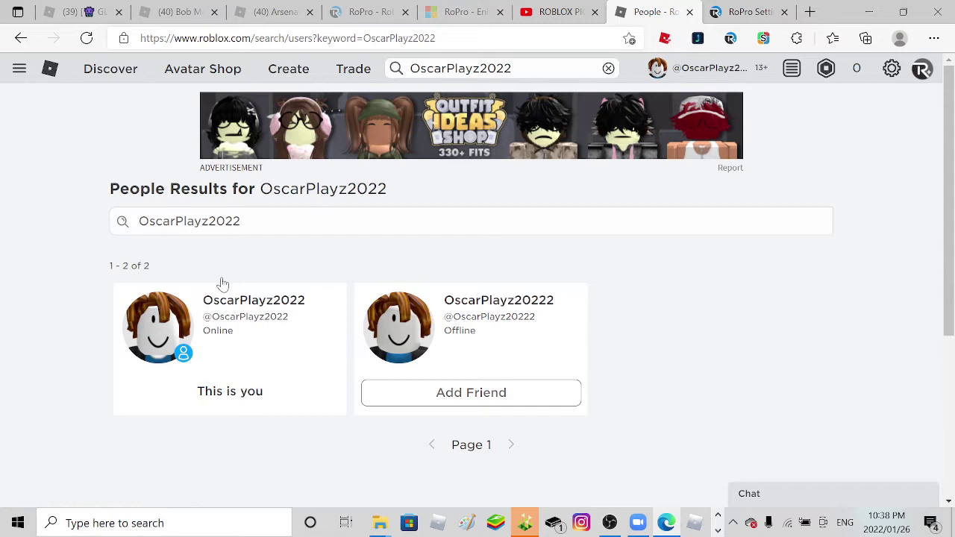
click(403, 337)
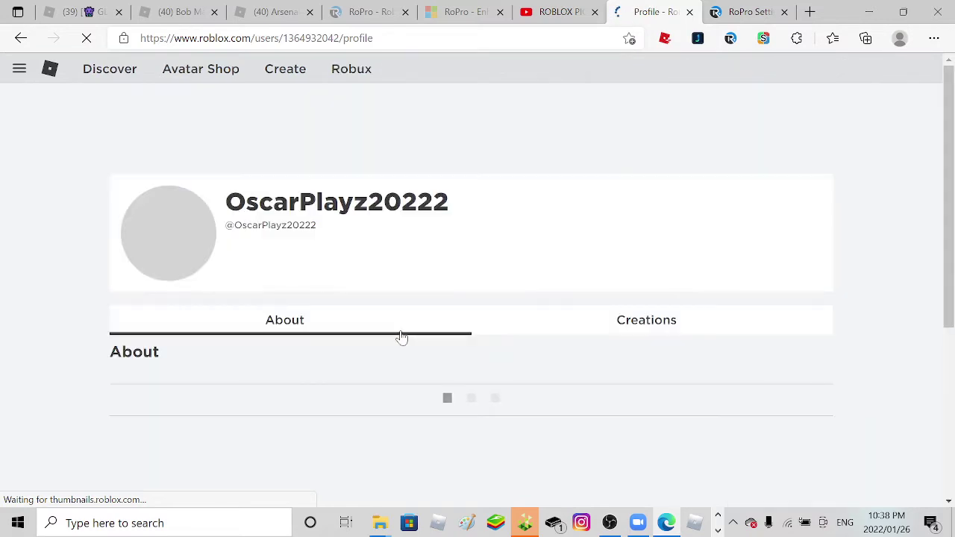
scroll(294, 258, down, 2)
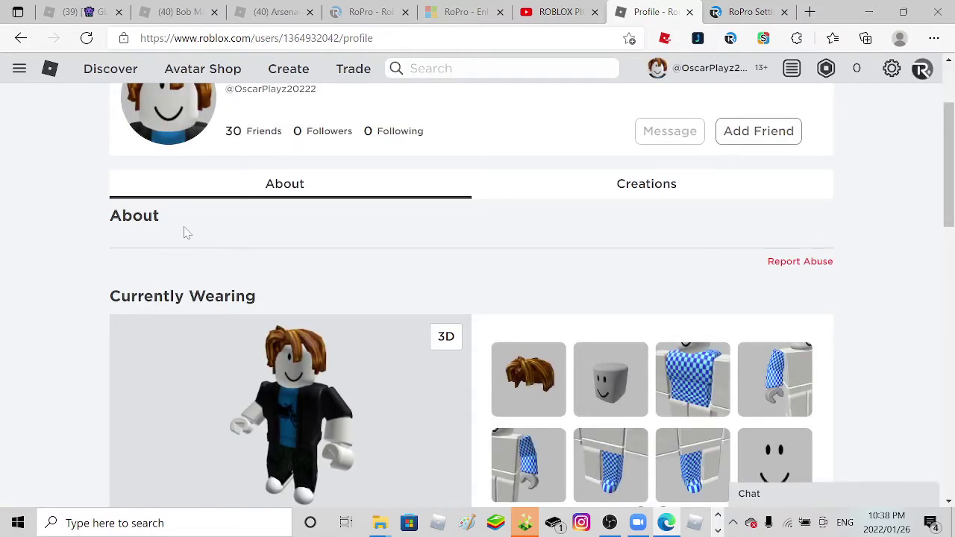
scroll(187, 233, down, 4)
scroll(198, 244, down, 3)
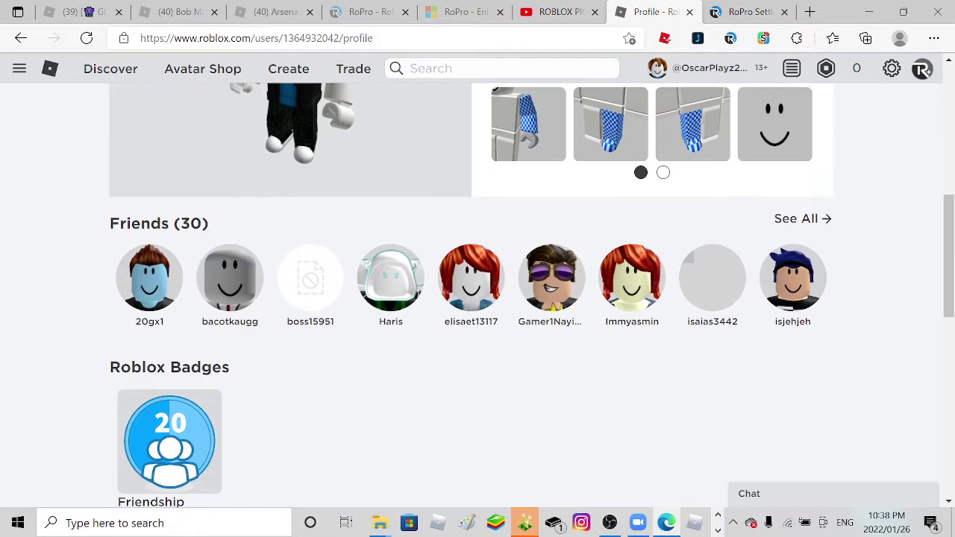
scroll(208, 240, down, 1)
scroll(211, 216, down, 4)
scroll(213, 201, down, 1)
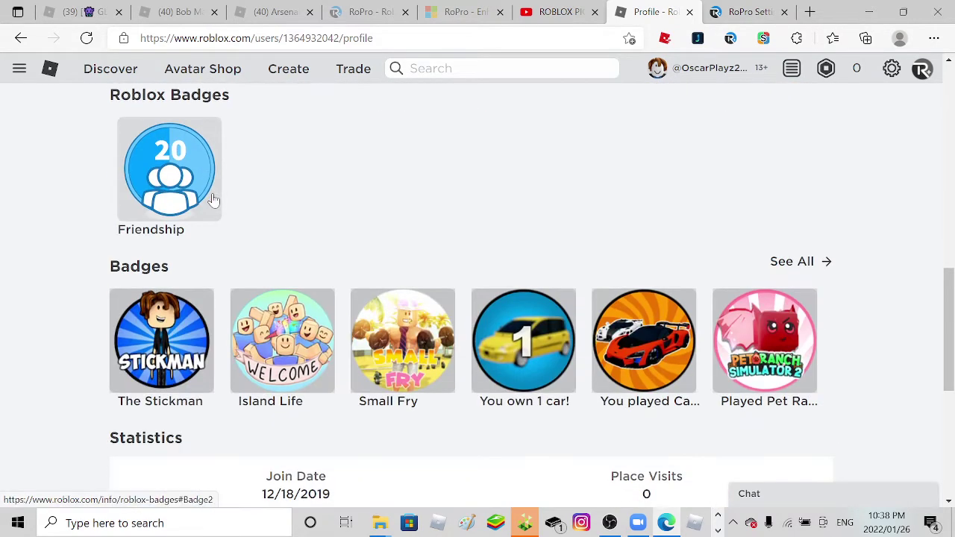
scroll(214, 201, up, 5)
scroll(214, 201, up, 5)
scroll(213, 201, up, 2)
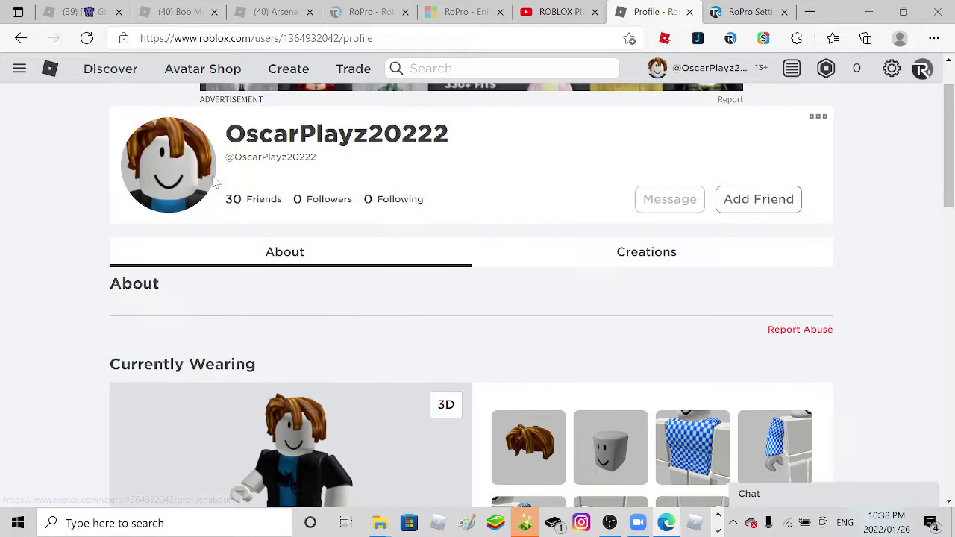
scroll(373, 299, down, 3)
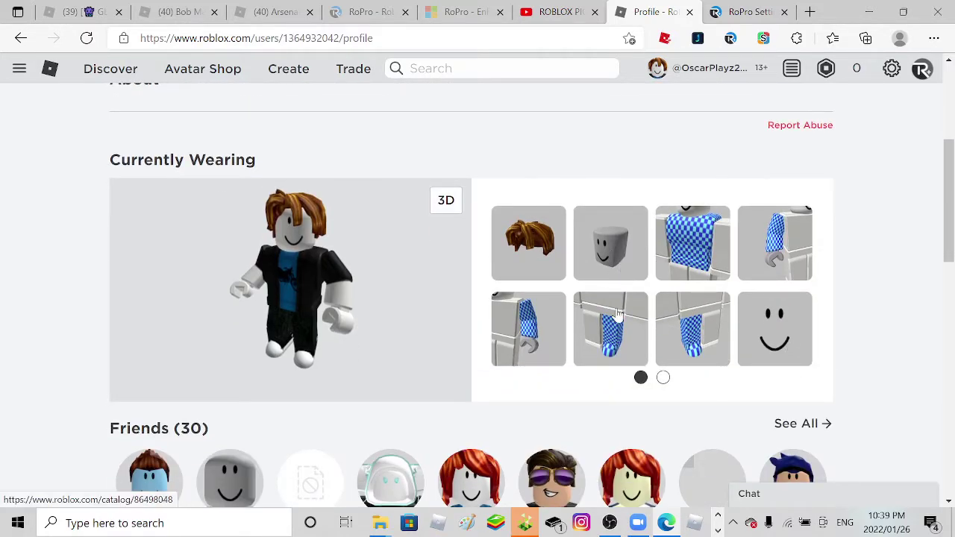
click(663, 377)
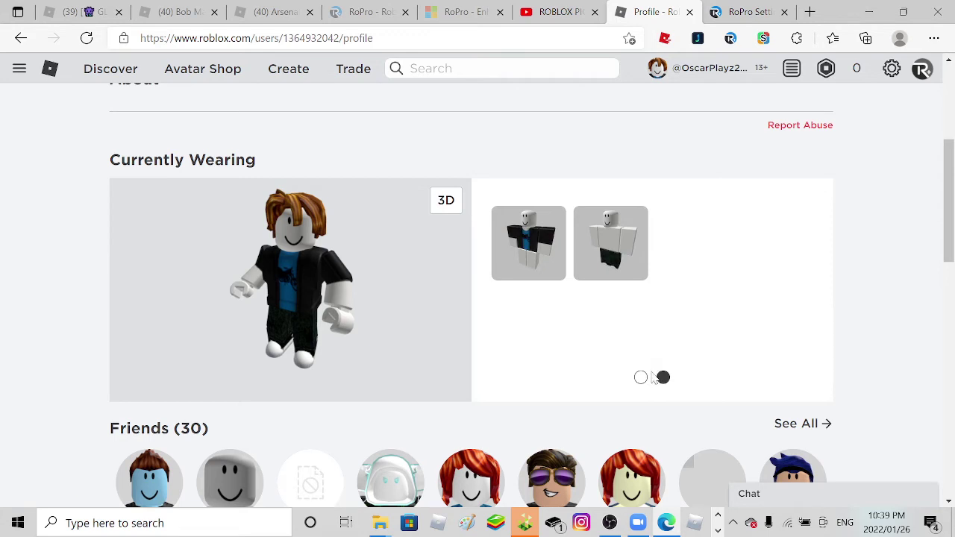
click(640, 377)
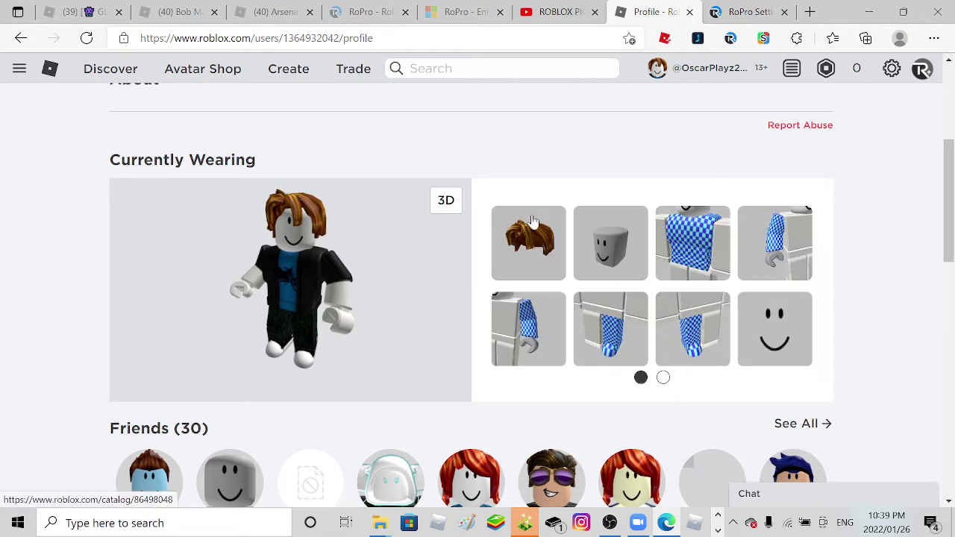
- Return to the search results, expand chat, and open the backup account's own profile
click(21, 38)
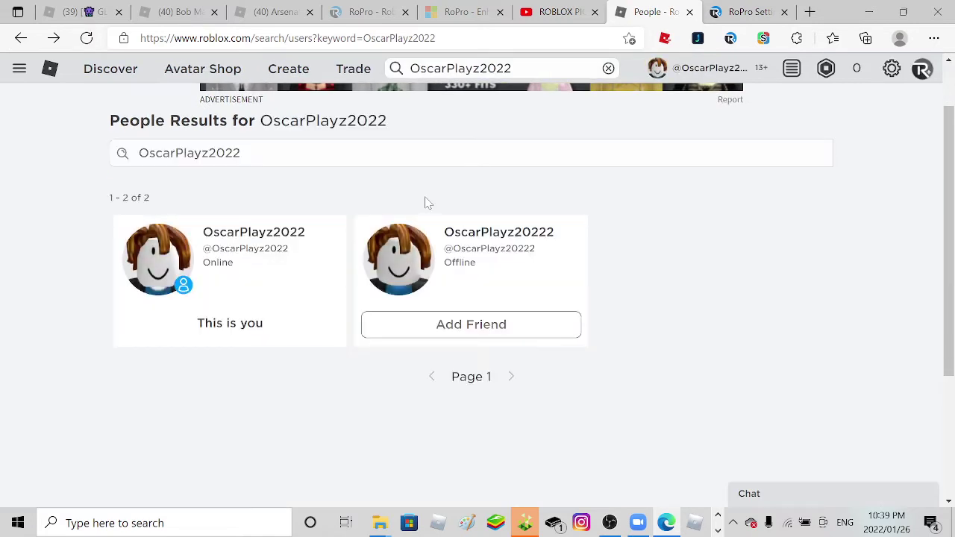
click(865, 493)
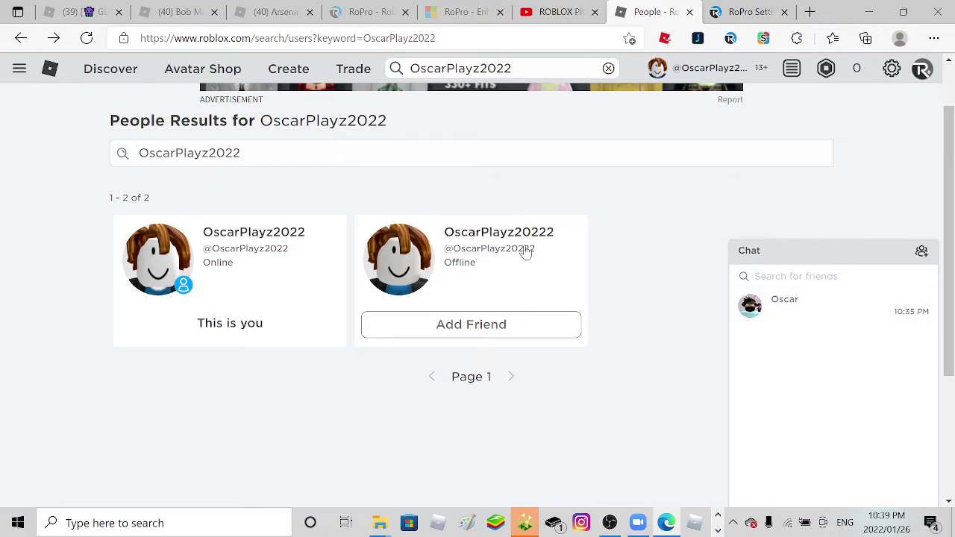
click(156, 258)
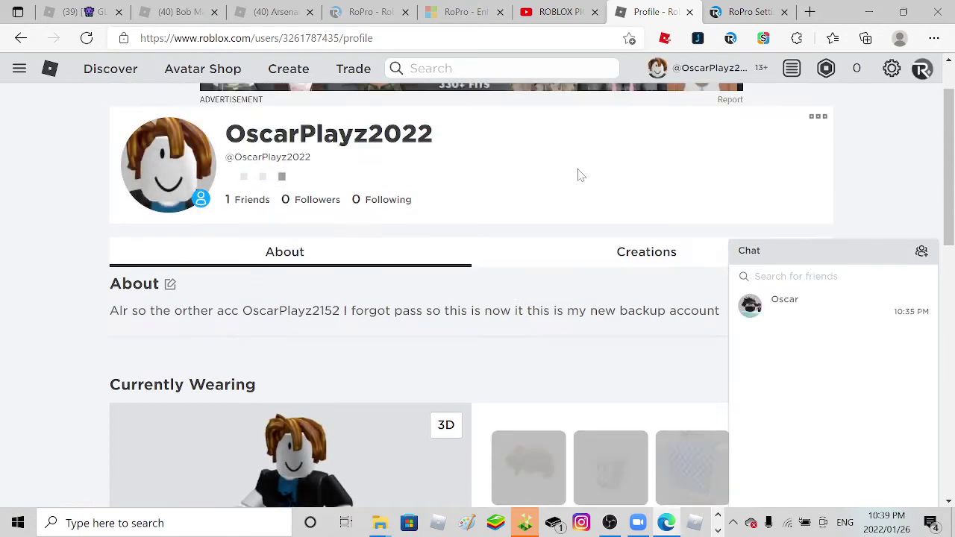
- Browse the free Featured catalog, glance at Golden Headphones, and collapse the chat panel
click(183, 72)
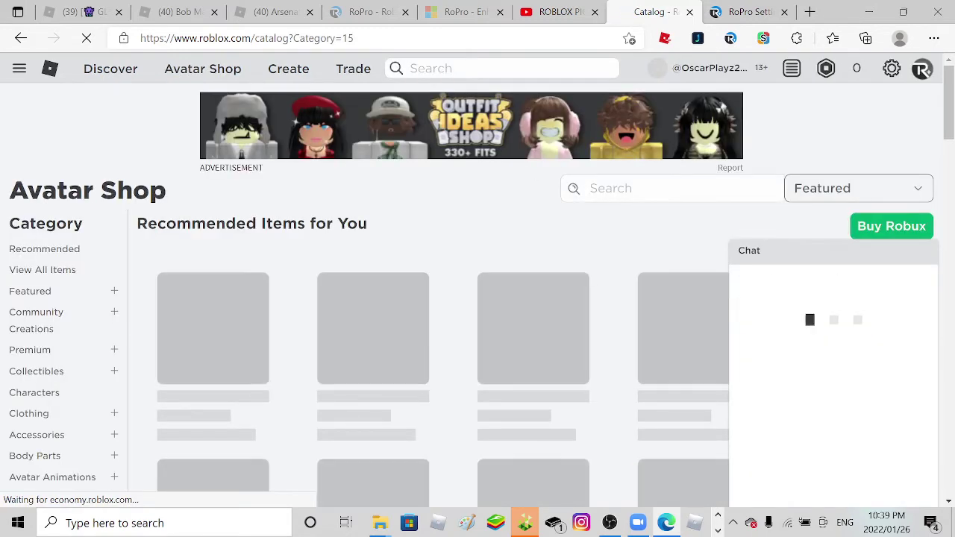
scroll(686, 164, down, 3)
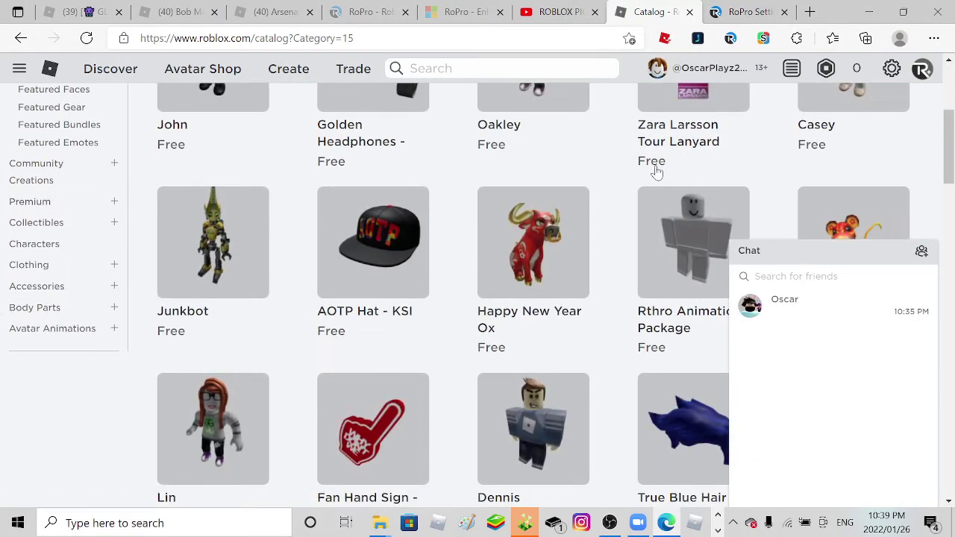
scroll(657, 168, up, 3)
click(356, 200)
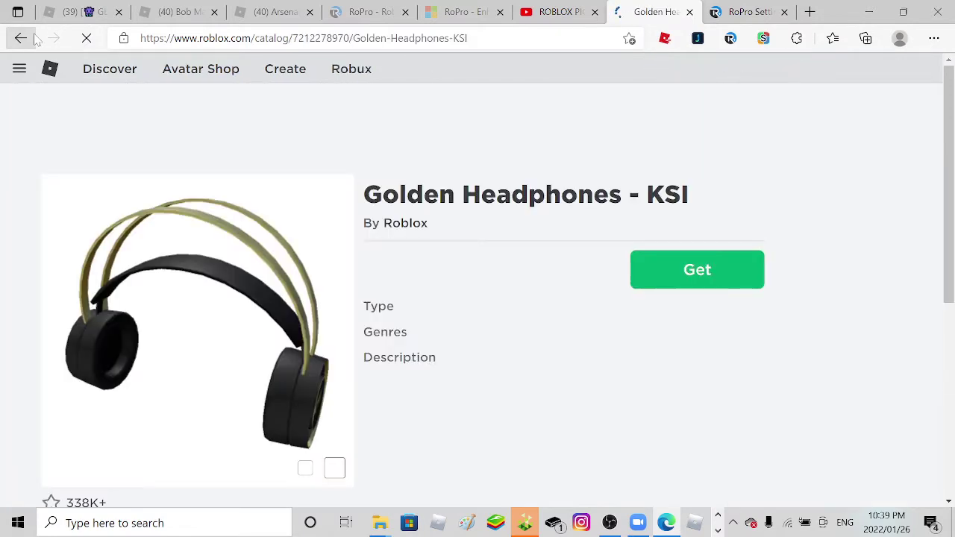
click(21, 38)
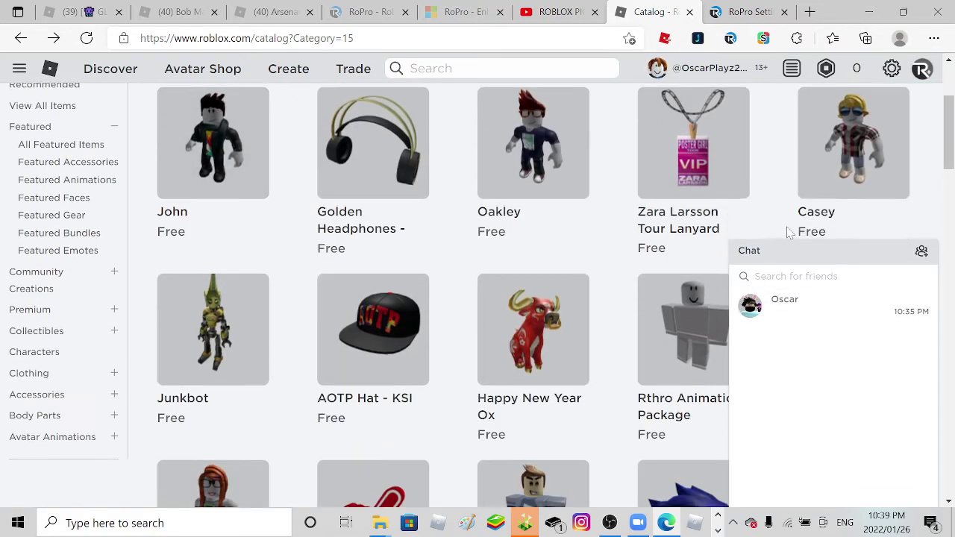
scroll(522, 224, down, 5)
scroll(511, 203, down, 2)
scroll(511, 203, down, 1)
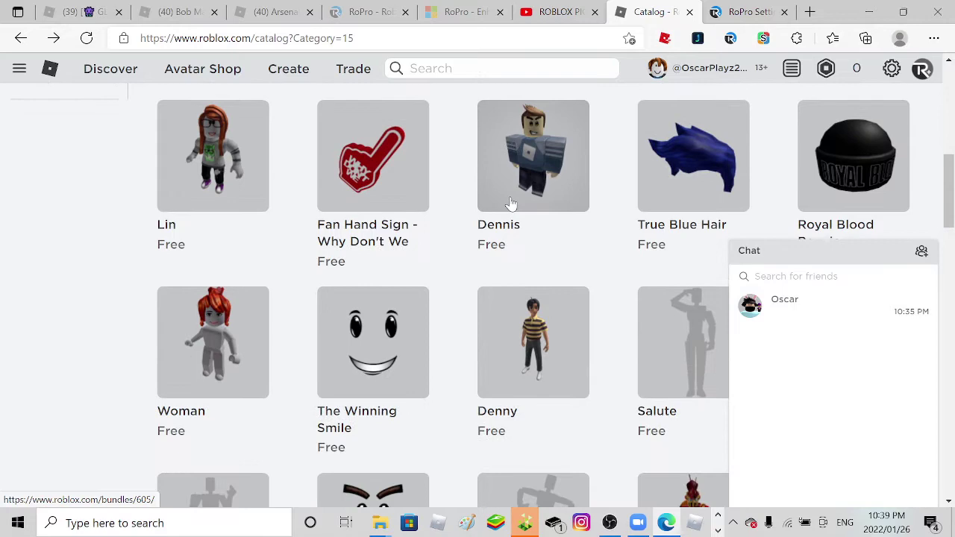
scroll(511, 202, down, 3)
scroll(507, 197, up, 3)
scroll(507, 185, down, 3)
scroll(507, 185, down, 3)
scroll(510, 181, down, 1)
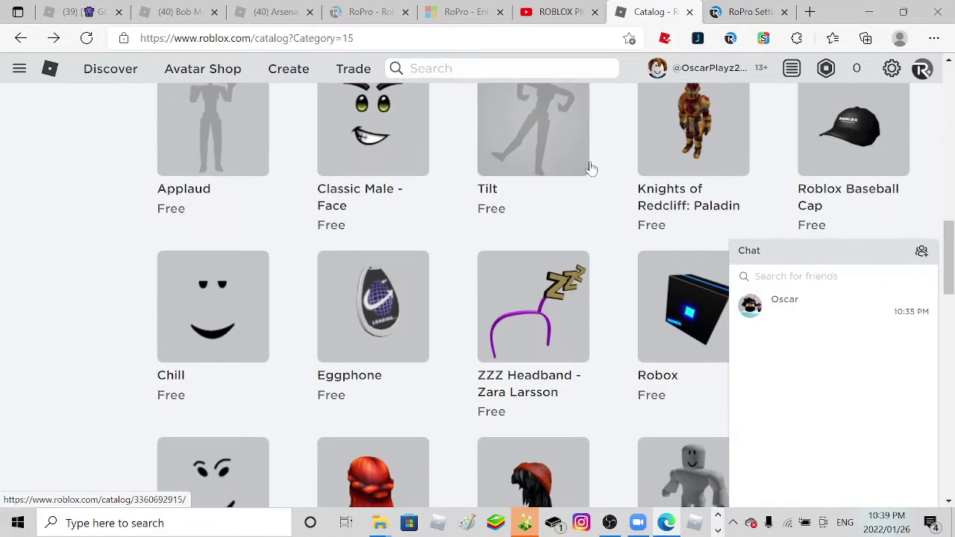
scroll(671, 172, down, 3)
scroll(701, 172, down, 3)
scroll(716, 170, down, 2)
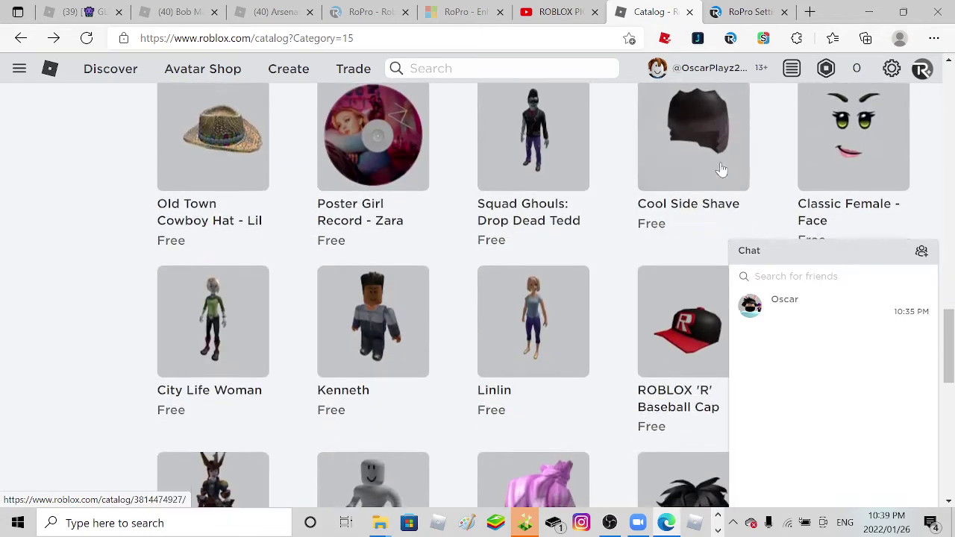
scroll(720, 170, down, 3)
scroll(720, 169, down, 2)
scroll(720, 170, down, 2)
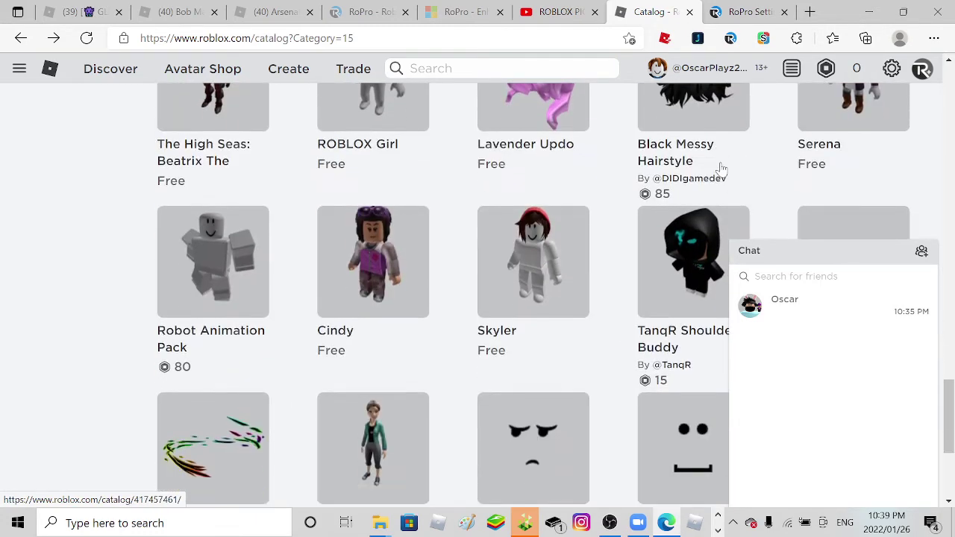
scroll(720, 169, down, 3)
scroll(721, 169, down, 2)
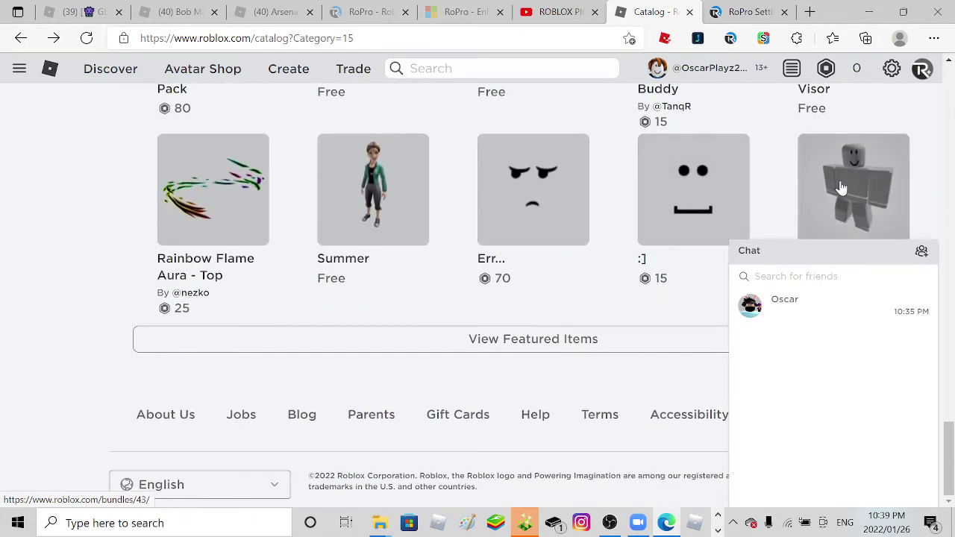
click(817, 251)
scroll(667, 259, up, 5)
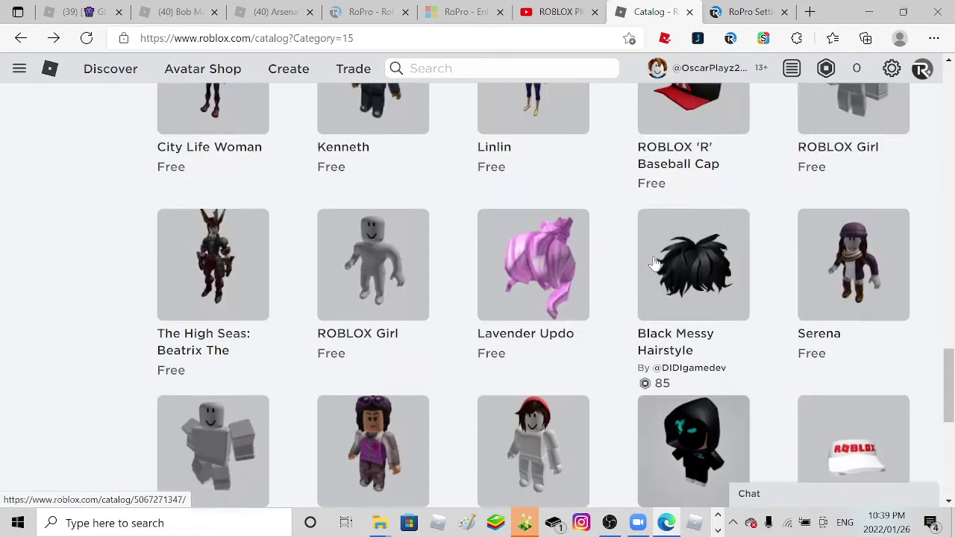
scroll(655, 261, up, 3)
scroll(655, 261, up, 2)
scroll(655, 261, up, 2)
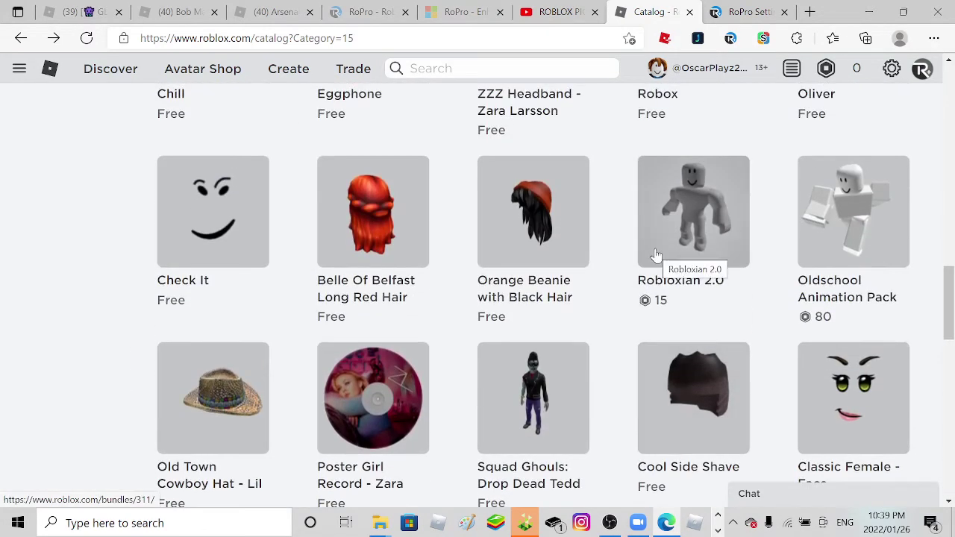
scroll(655, 256, up, 3)
scroll(655, 256, up, 1)
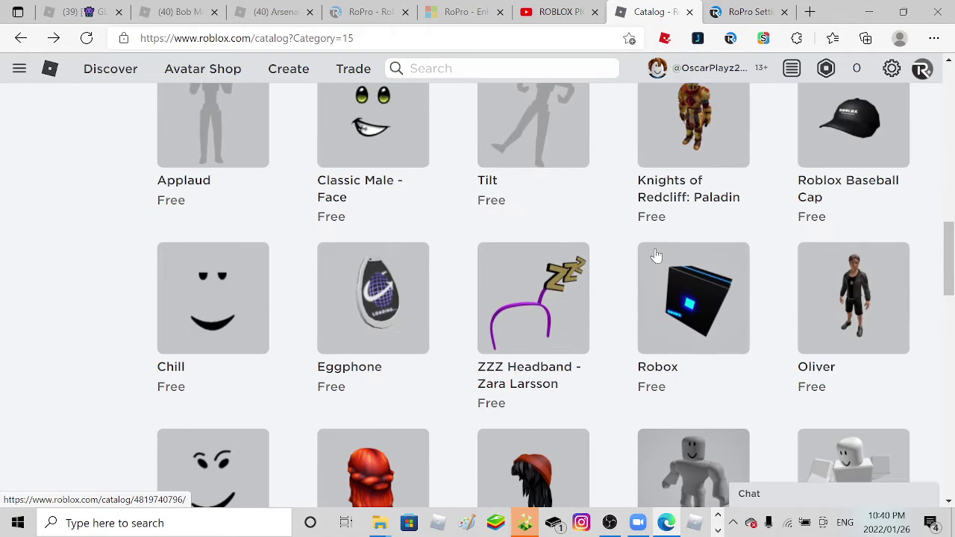
scroll(655, 256, up, 2)
scroll(661, 244, up, 2)
scroll(662, 244, down, 3)
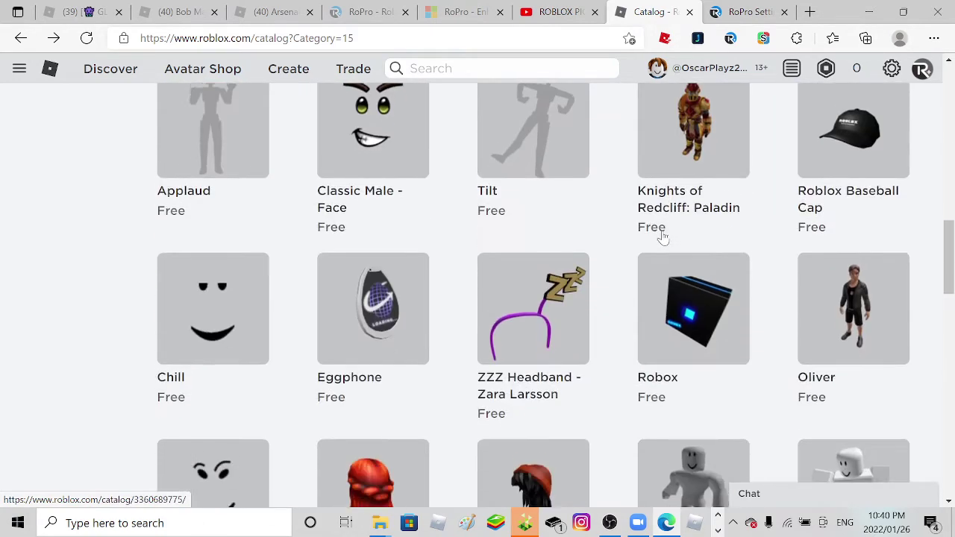
scroll(662, 244, down, 2)
scroll(664, 237, down, 1)
scroll(664, 238, up, 1)
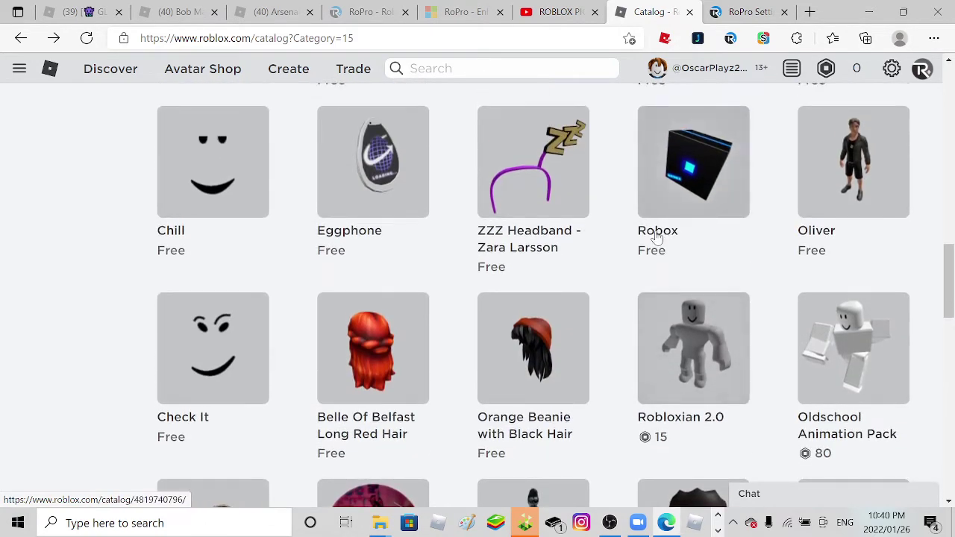
- Get the free ZZZ Headband - Zara Larsson, wear it, and return to the catalog
click(542, 208)
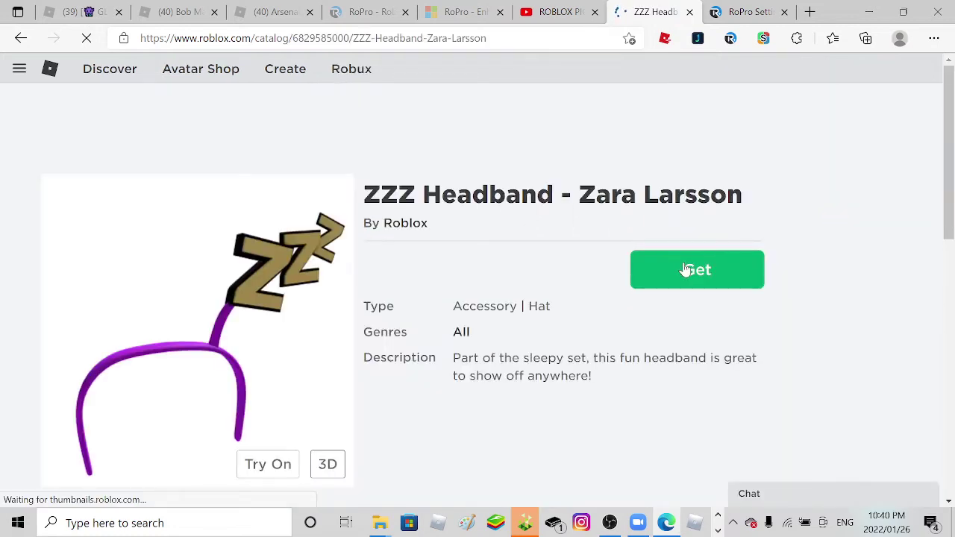
click(684, 269)
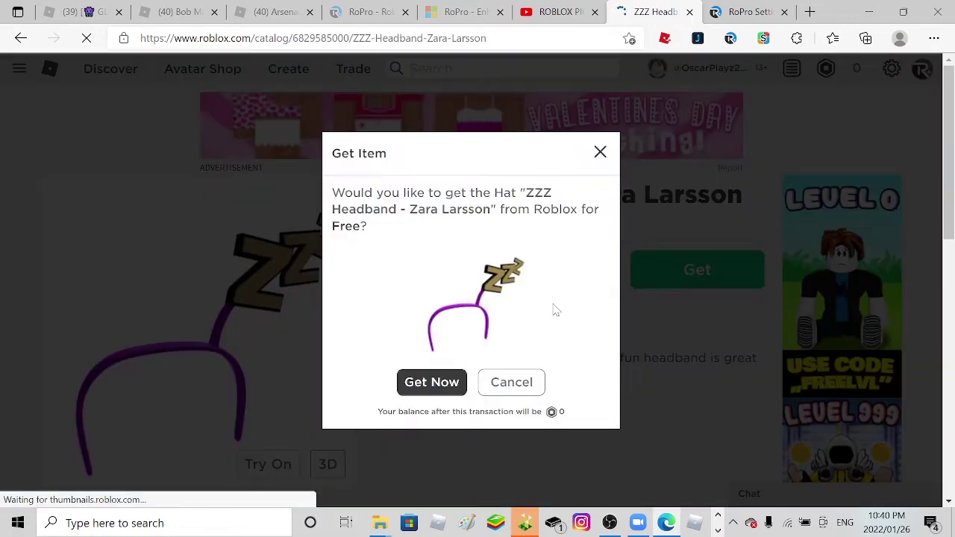
click(448, 381)
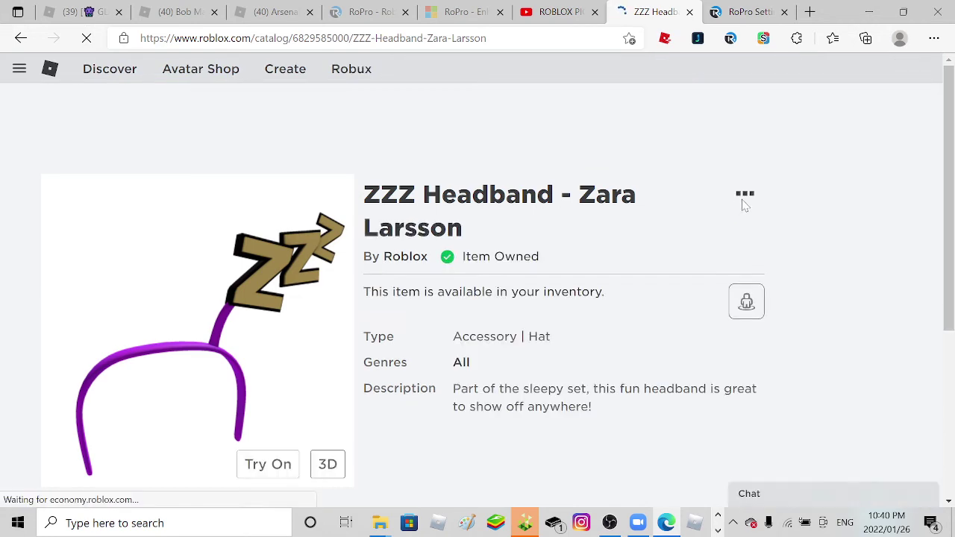
click(744, 195)
click(718, 225)
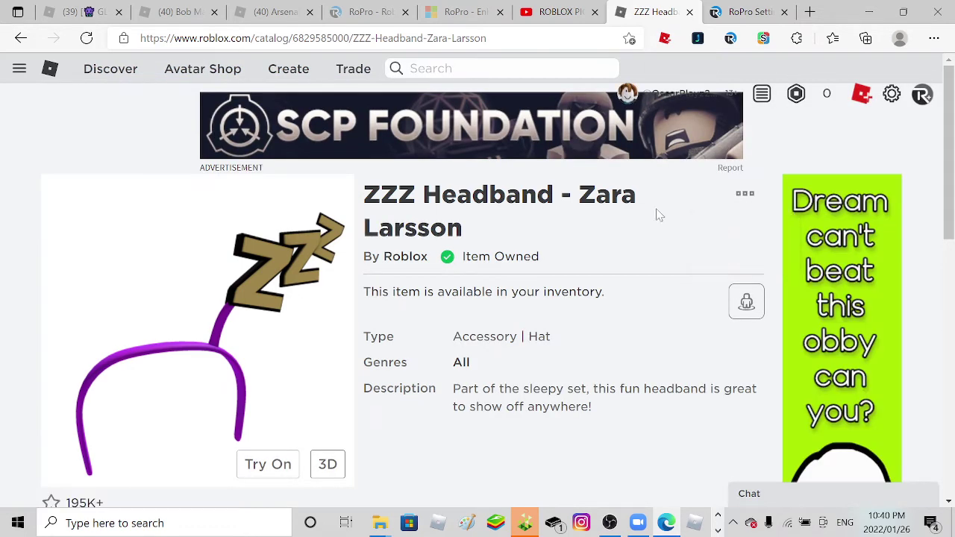
click(20, 38)
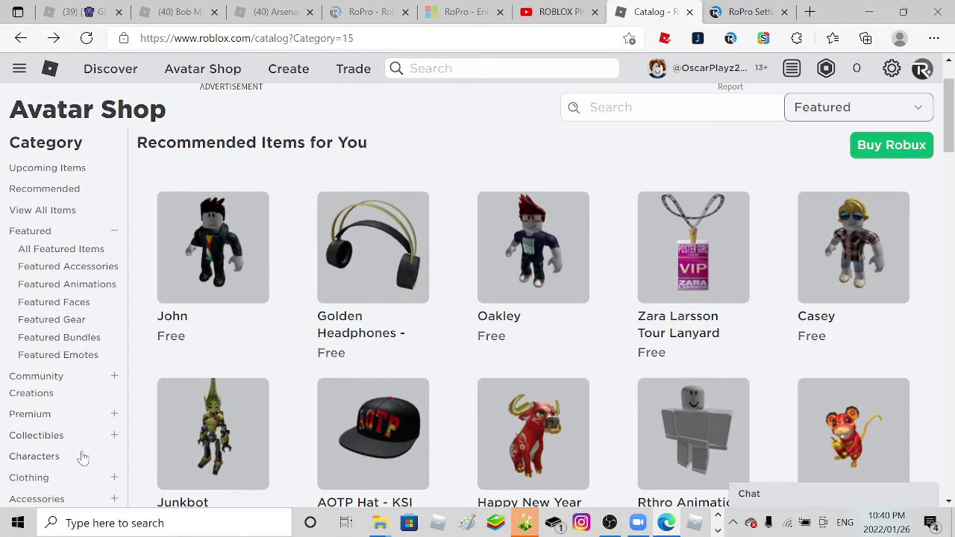
- Get the free Denim Jacket with White Hoodie from Clothing > Shirts
click(81, 478)
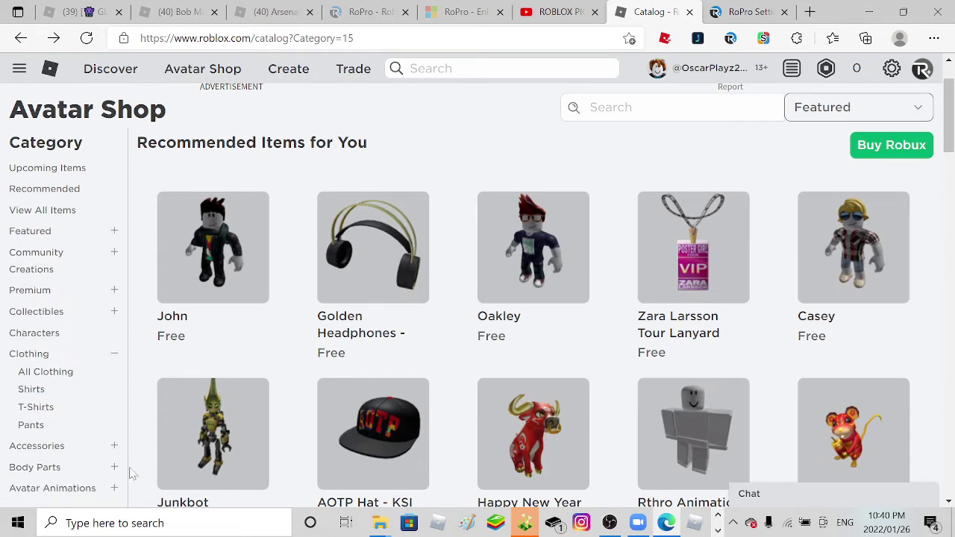
click(31, 388)
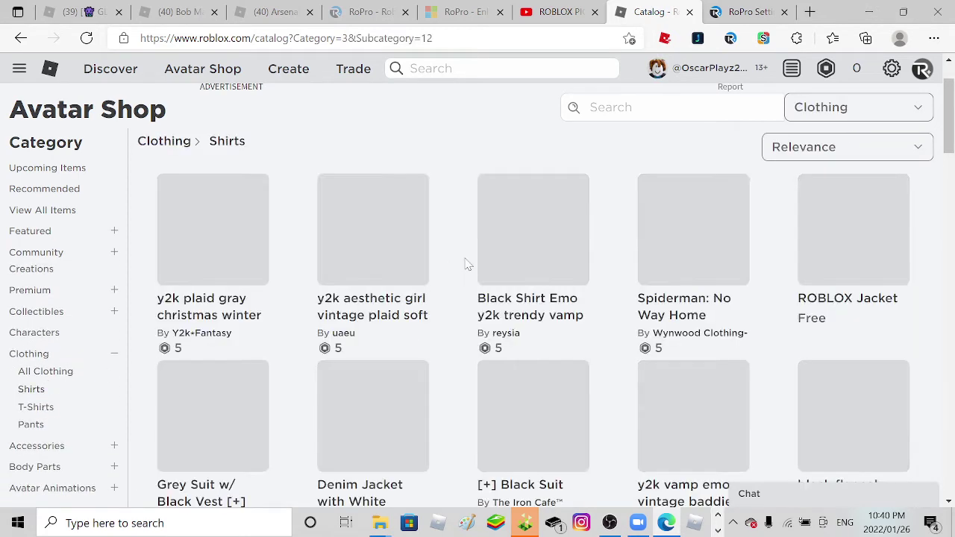
scroll(380, 292, down, 2)
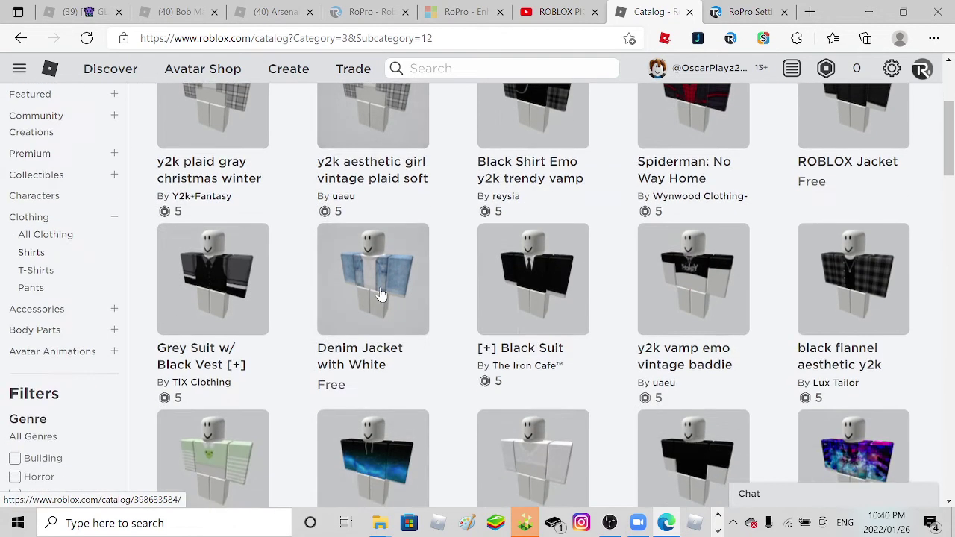
click(380, 292)
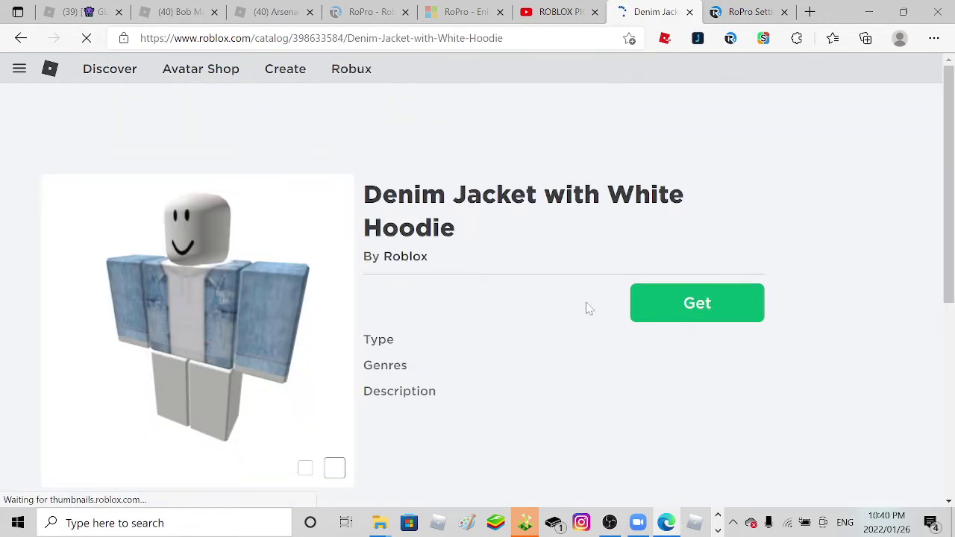
click(674, 303)
click(430, 381)
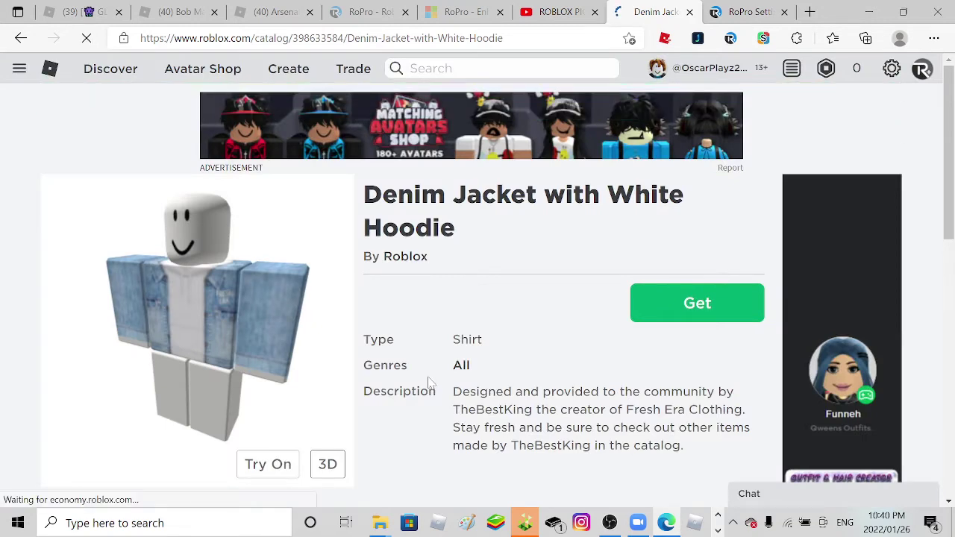
- Put the Denim Jacket with White Hoodie on the avatar and return to Shirts
click(20, 38)
click(53, 38)
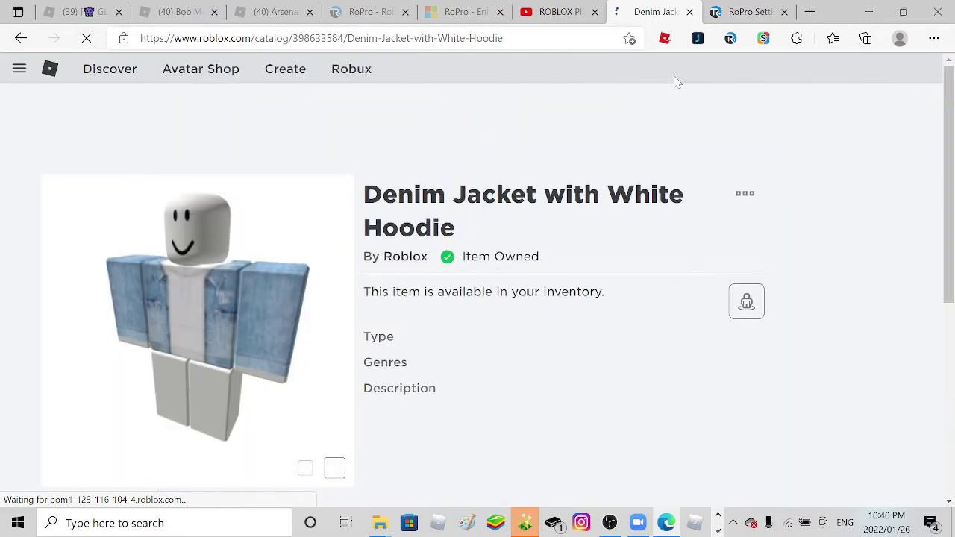
click(744, 194)
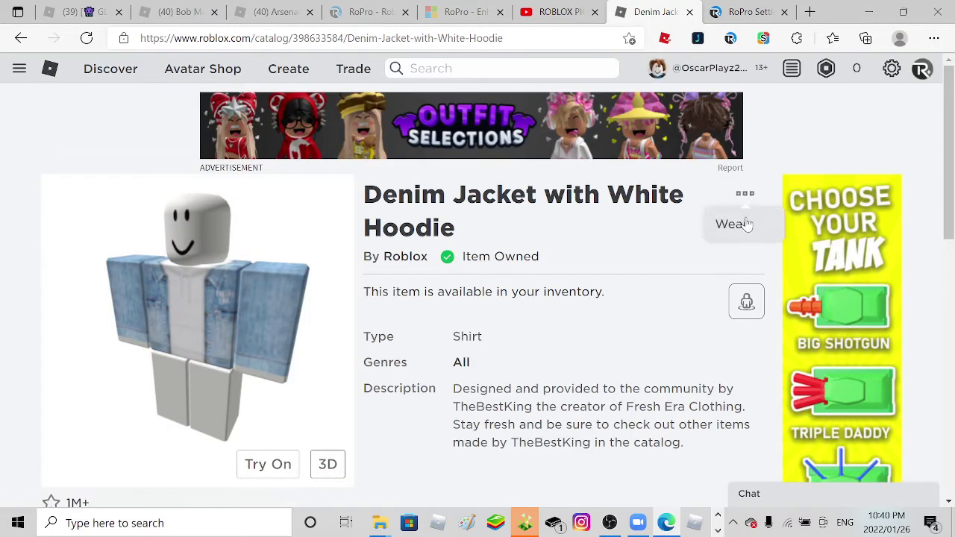
click(733, 224)
click(20, 38)
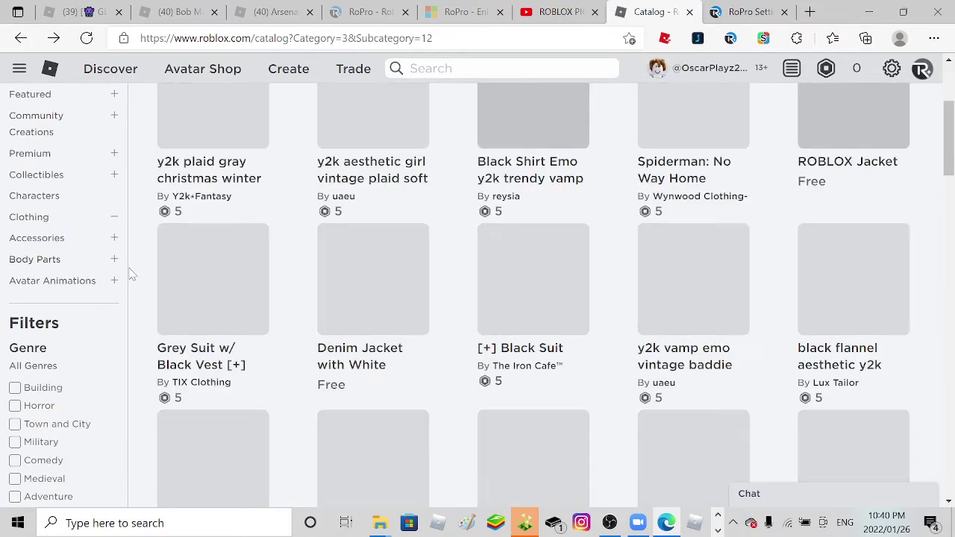
- Get the free Black Jeans with White Shoes from Clothing > Pants and wear them
click(30, 217)
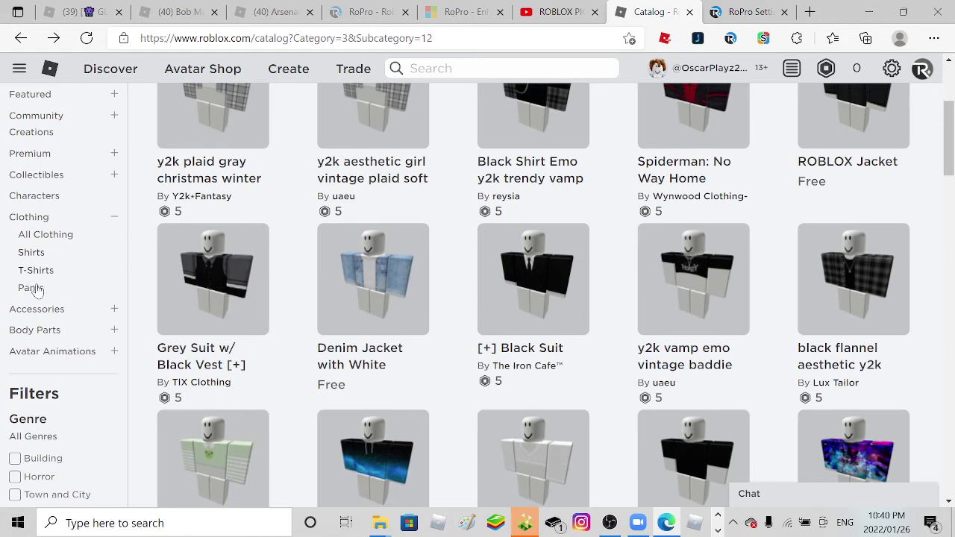
click(30, 287)
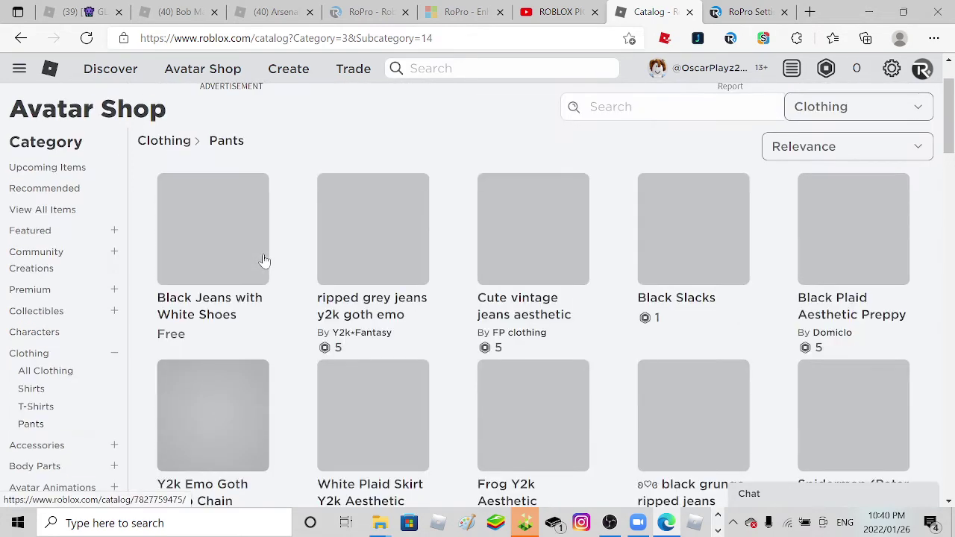
scroll(264, 259, down, 1)
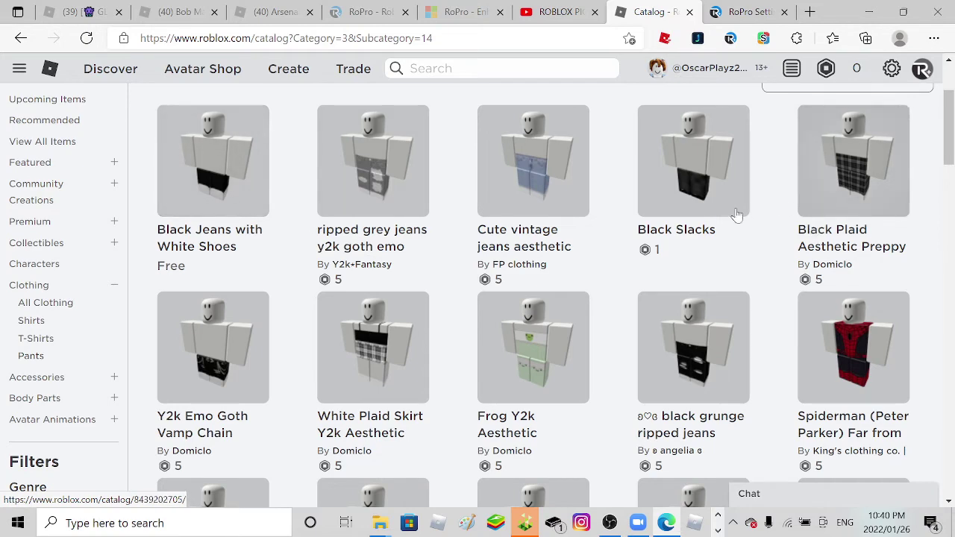
scroll(737, 214, down, 2)
scroll(671, 217, down, 1)
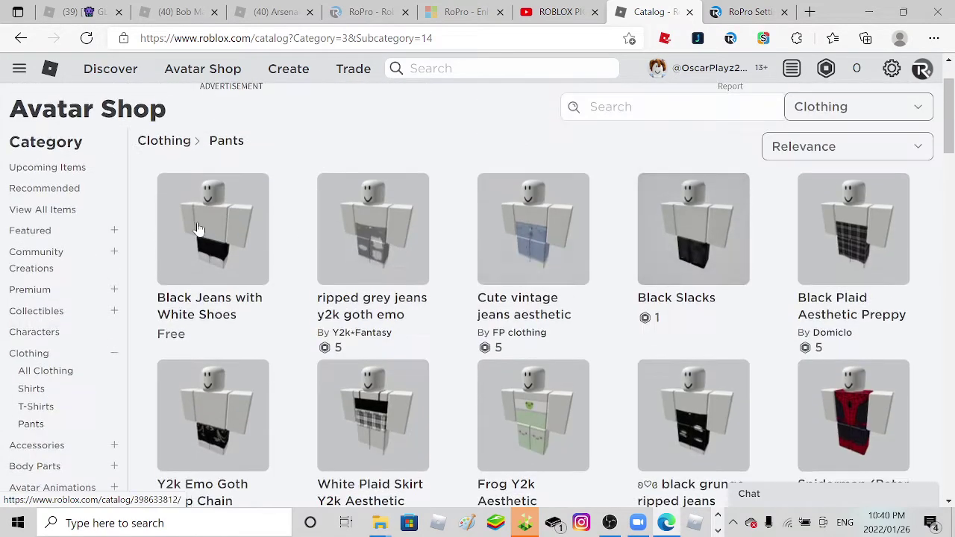
click(199, 228)
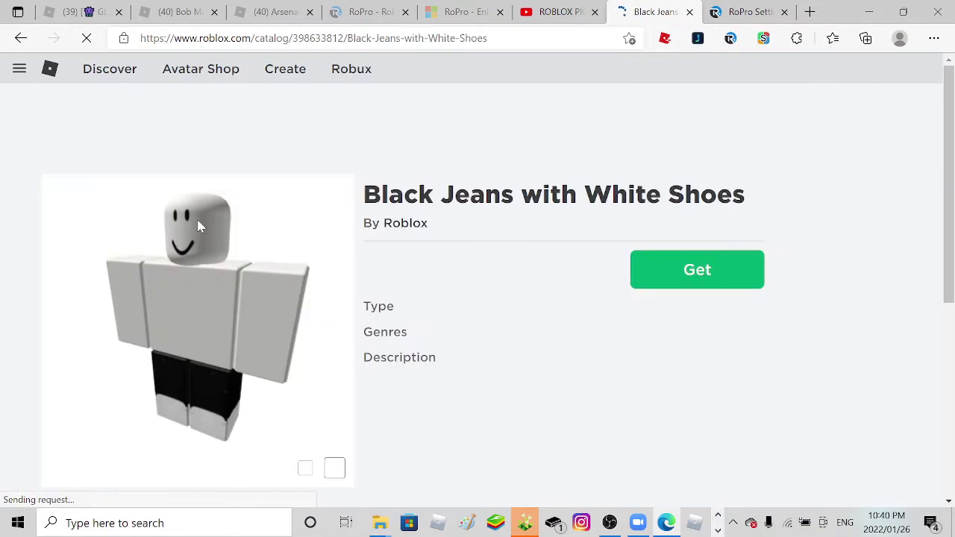
click(709, 283)
click(431, 382)
scroll(432, 298, down, 5)
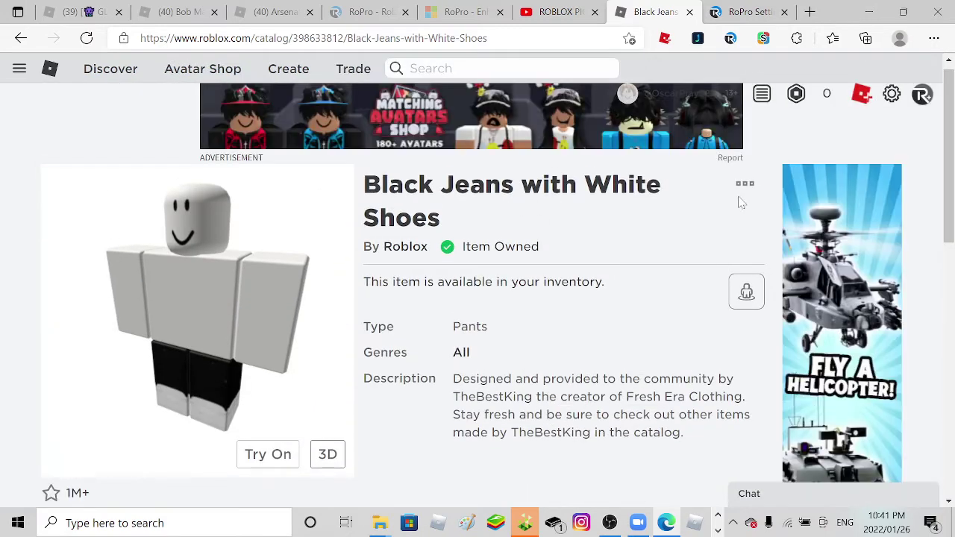
click(745, 185)
click(735, 214)
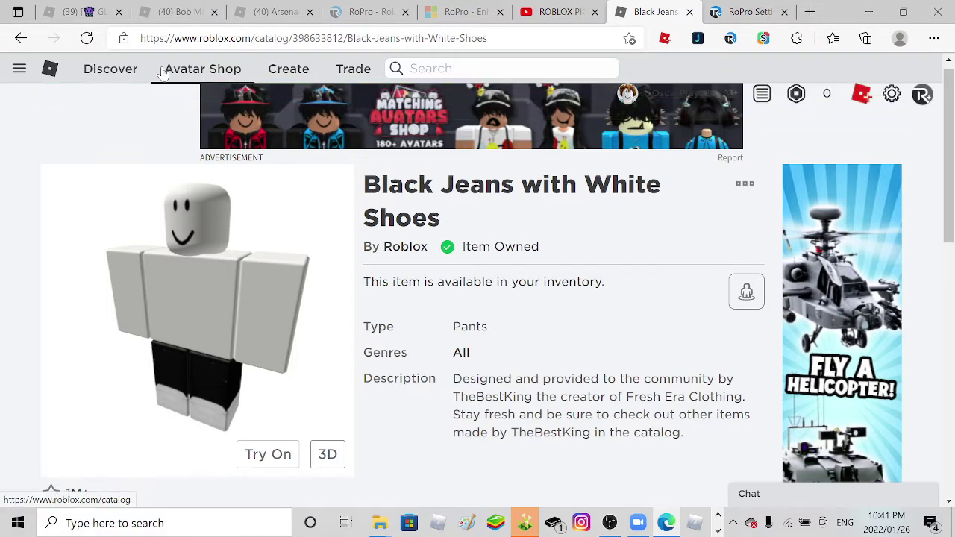
- In the Avatar Editor, apply the light peach colour from Skin Tone
click(19, 68)
click(52, 239)
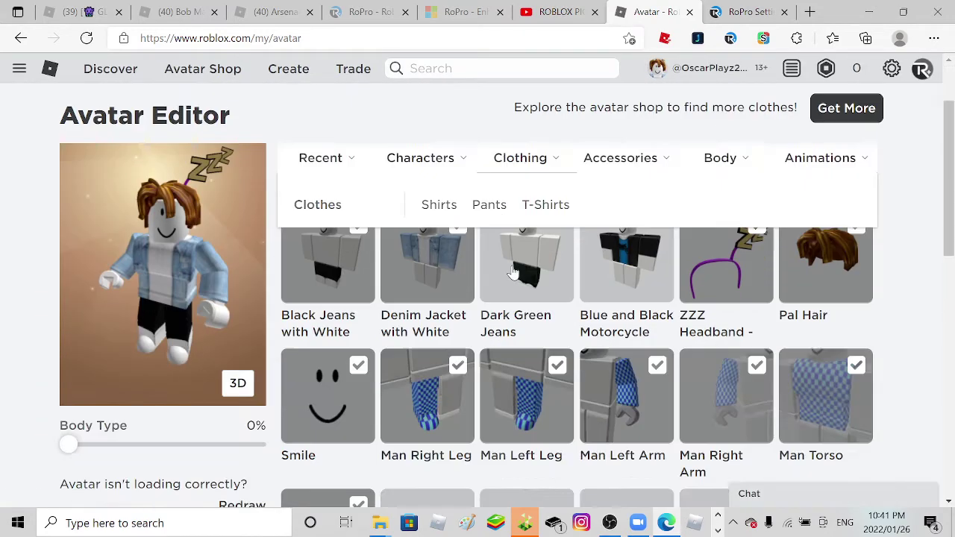
scroll(514, 266, down, 3)
scroll(509, 278, down, 3)
scroll(508, 277, up, 2)
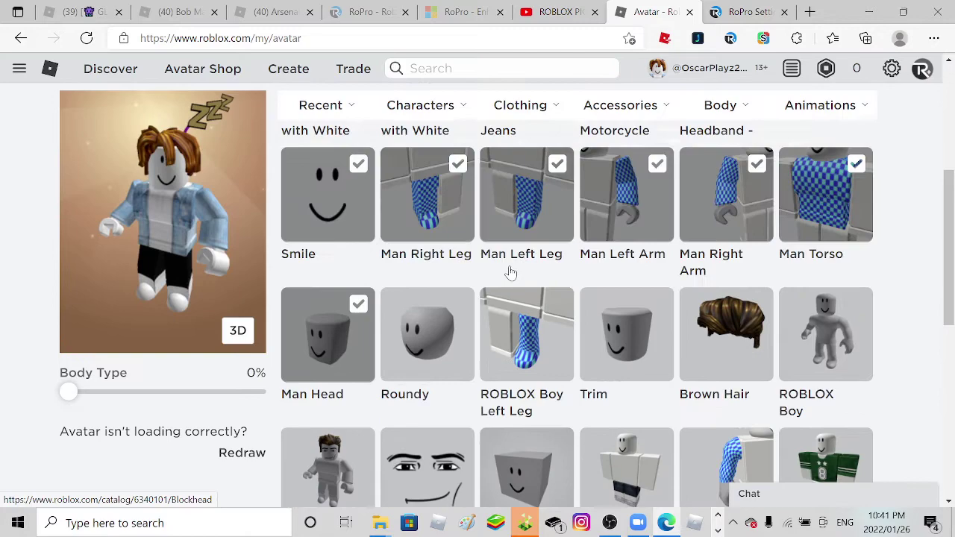
scroll(509, 277, up, 2)
scroll(522, 283, down, 2)
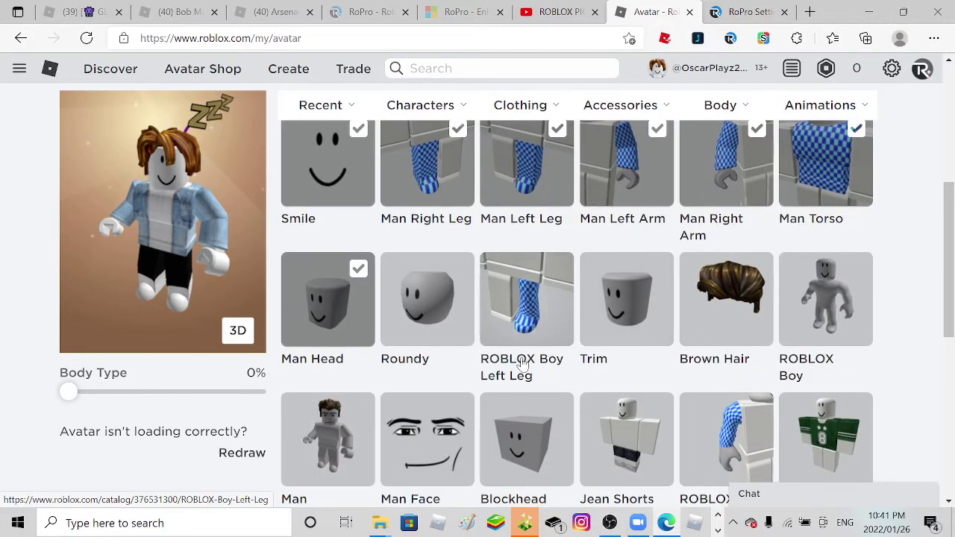
scroll(616, 303, up, 3)
scroll(615, 302, up, 2)
scroll(611, 298, down, 3)
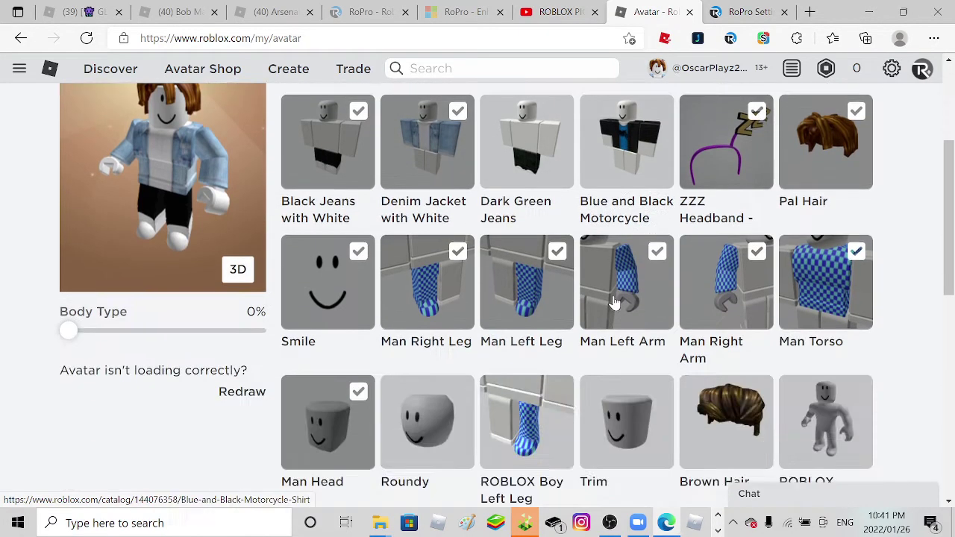
scroll(612, 298, down, 2)
click(327, 301)
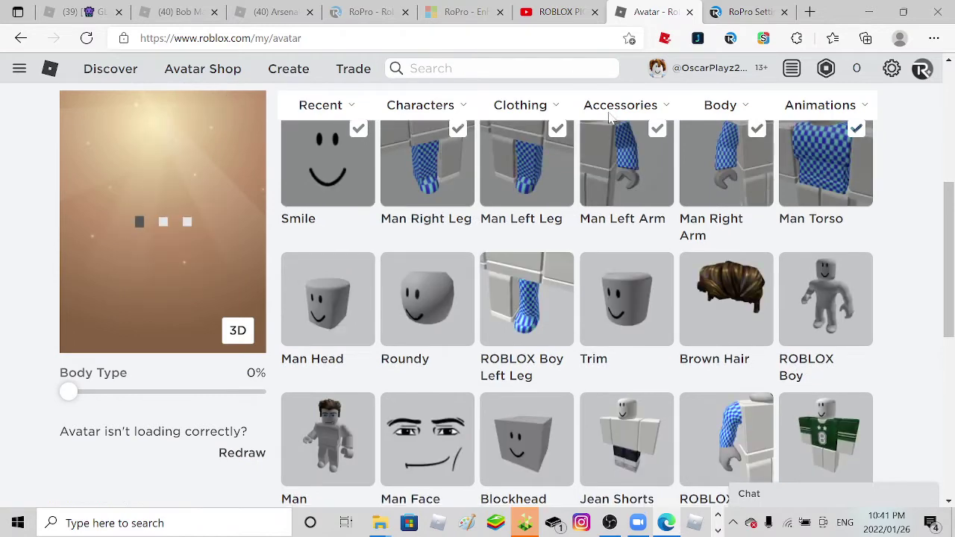
scroll(496, 309, up, 3)
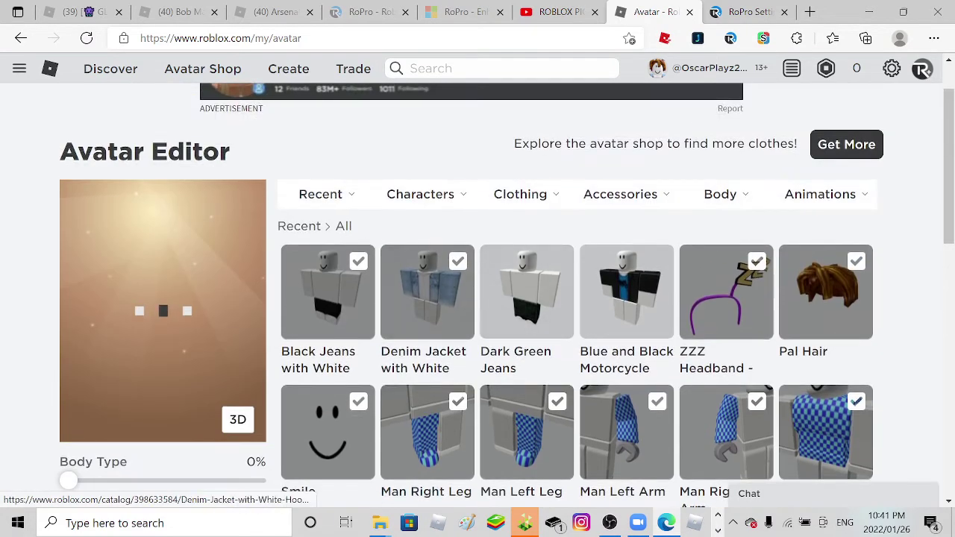
scroll(522, 283, down, 1)
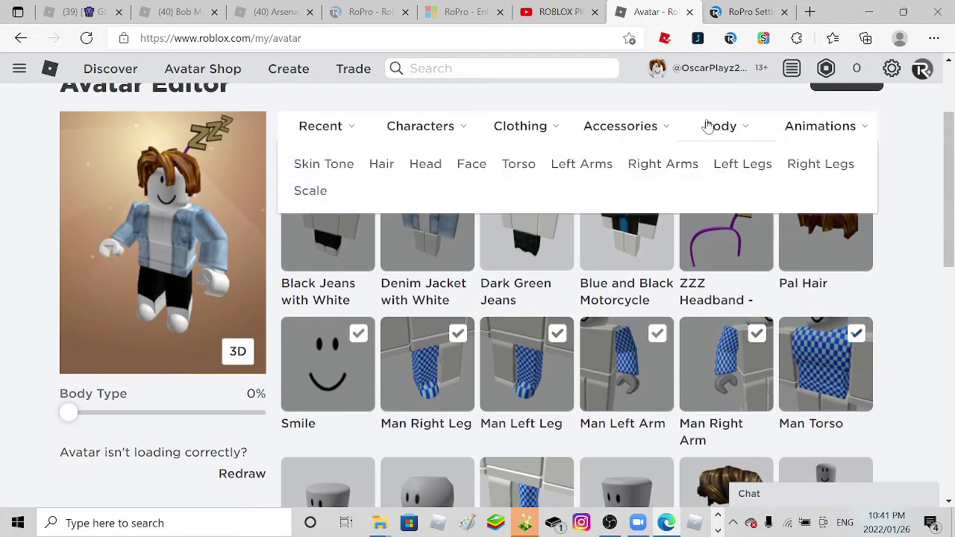
click(324, 166)
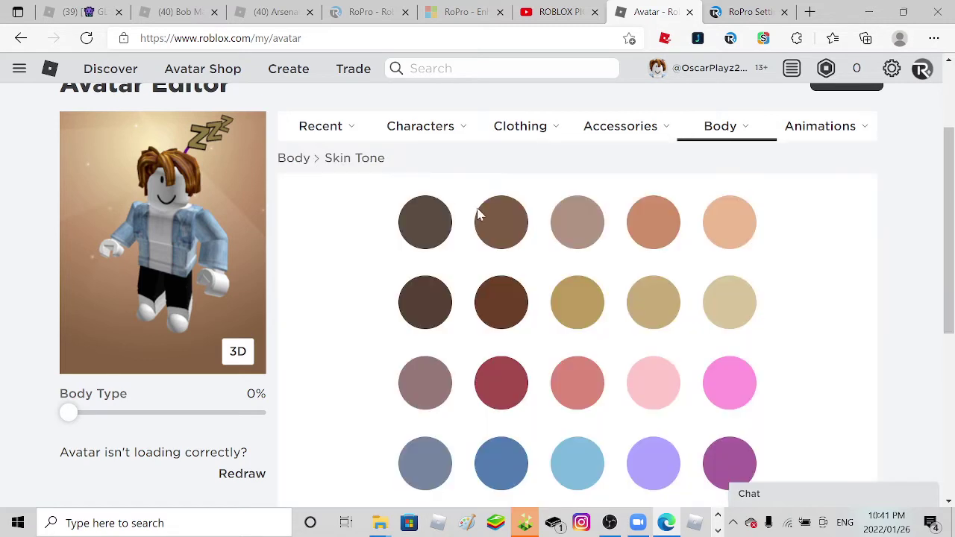
scroll(478, 214, down, 1)
click(741, 160)
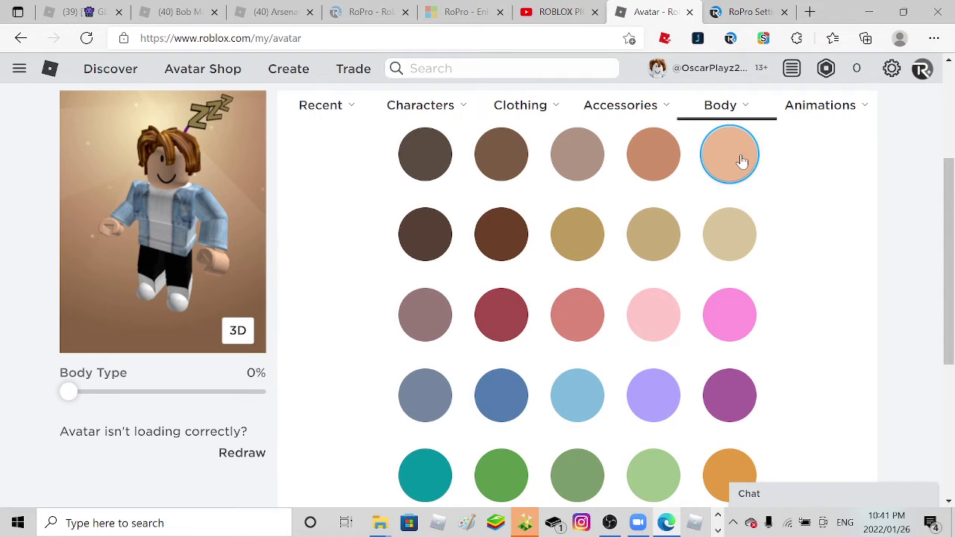
mouse_move(620, 105)
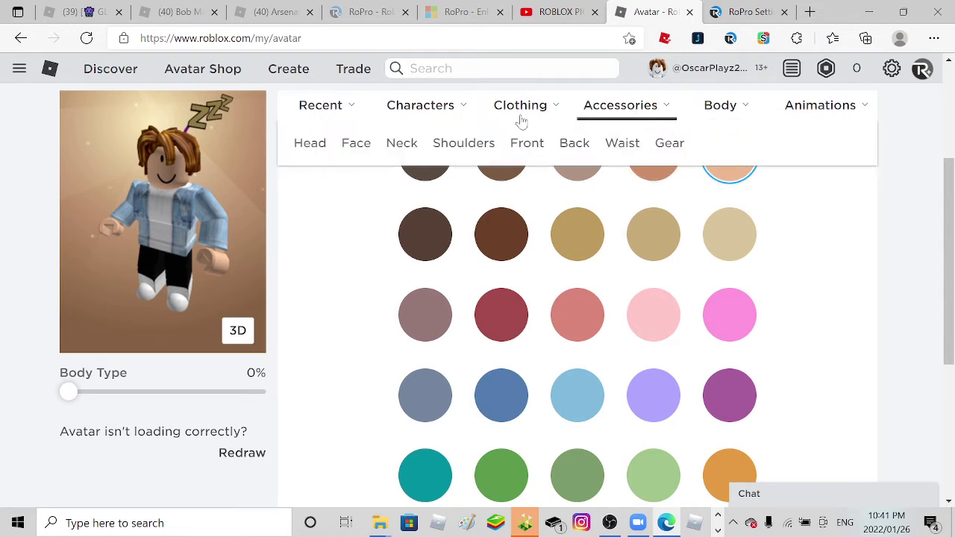
- Get the free Golden Headphones and put them on the avatar
click(311, 144)
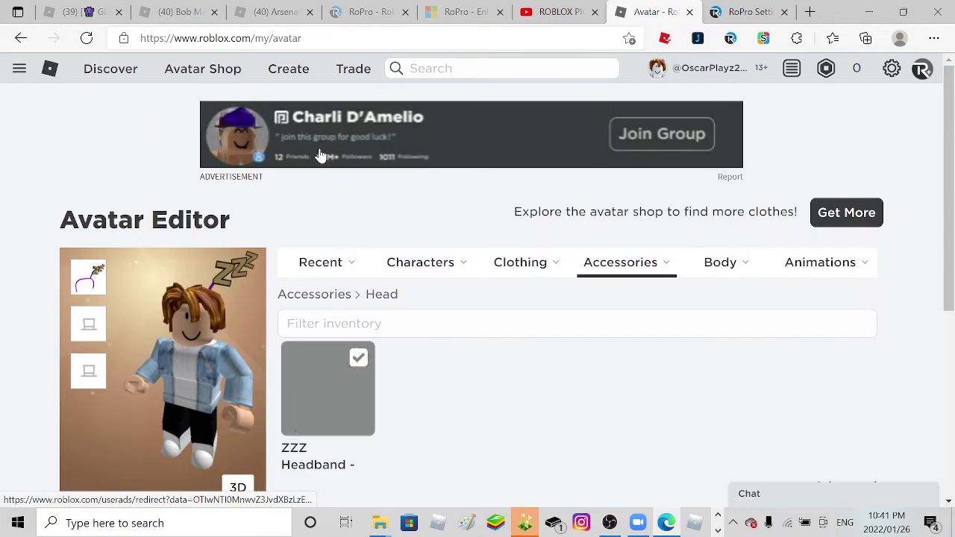
scroll(321, 149, down, 1)
scroll(447, 161, down, 1)
scroll(569, 314, down, 1)
scroll(569, 314, down, 1)
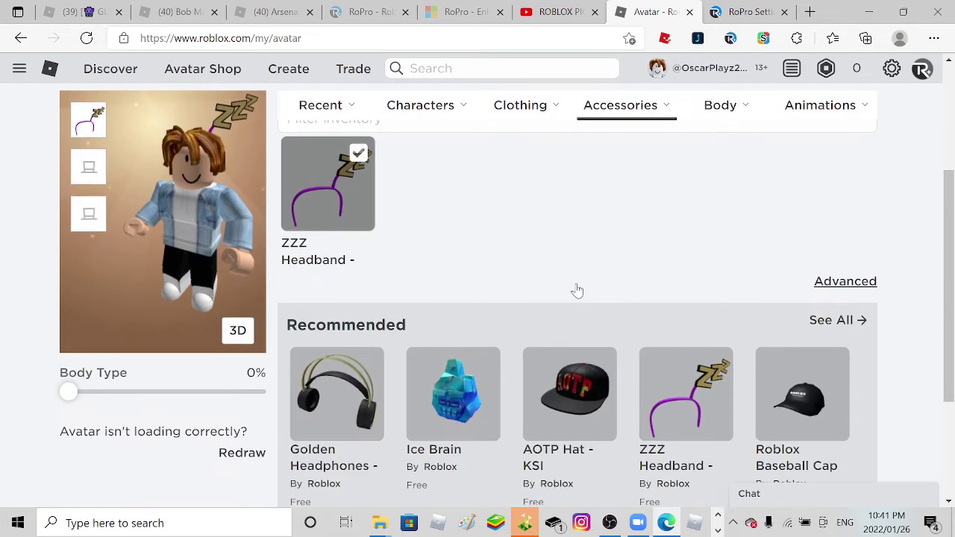
scroll(522, 299, down, 1)
scroll(485, 284, down, 1)
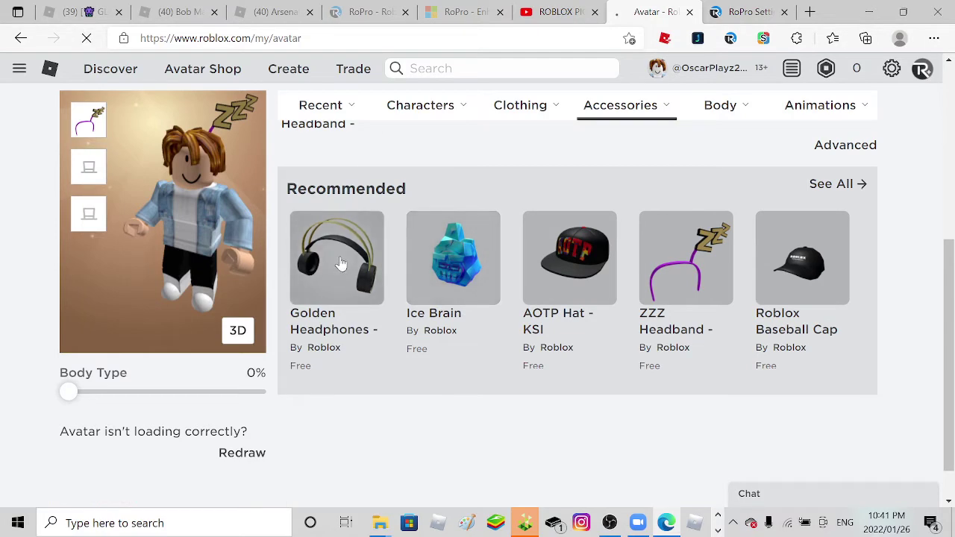
click(339, 265)
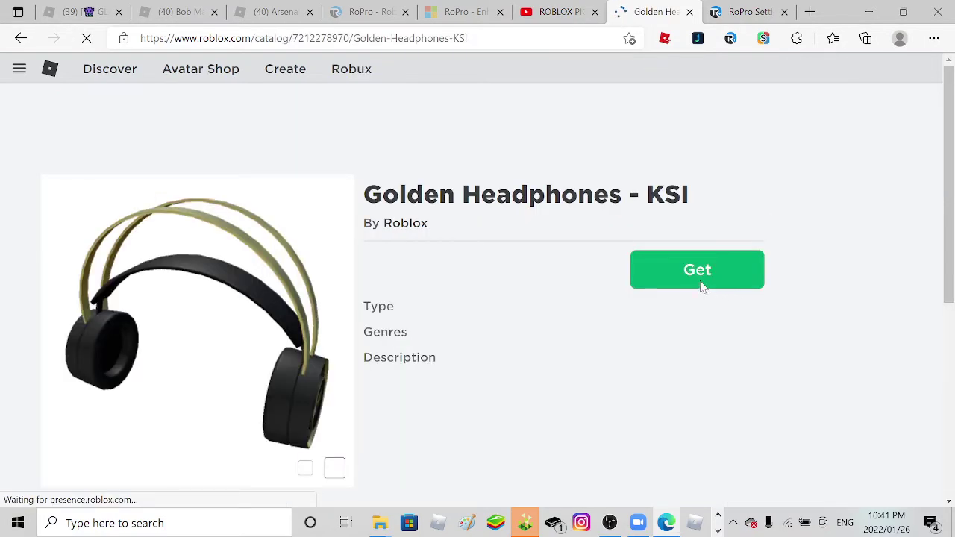
click(697, 269)
click(427, 373)
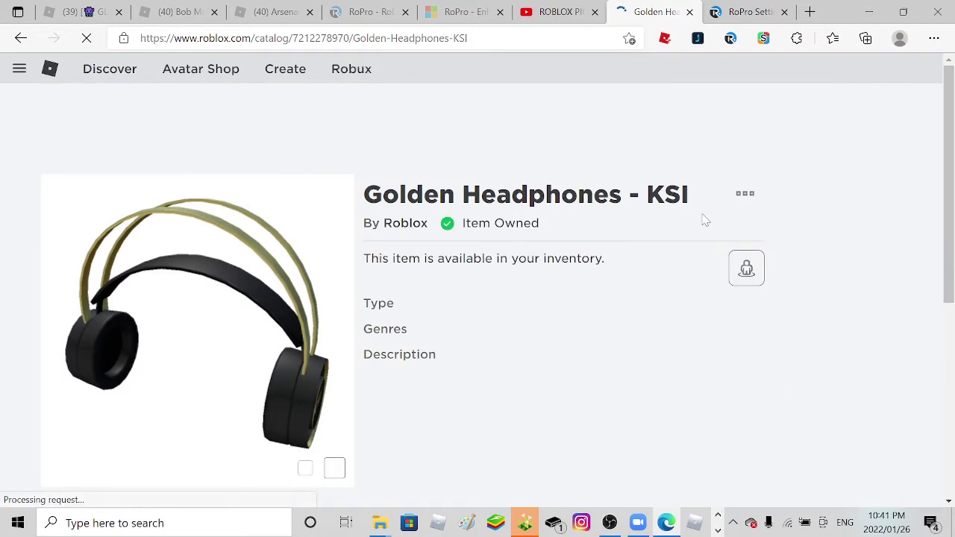
click(745, 194)
click(717, 224)
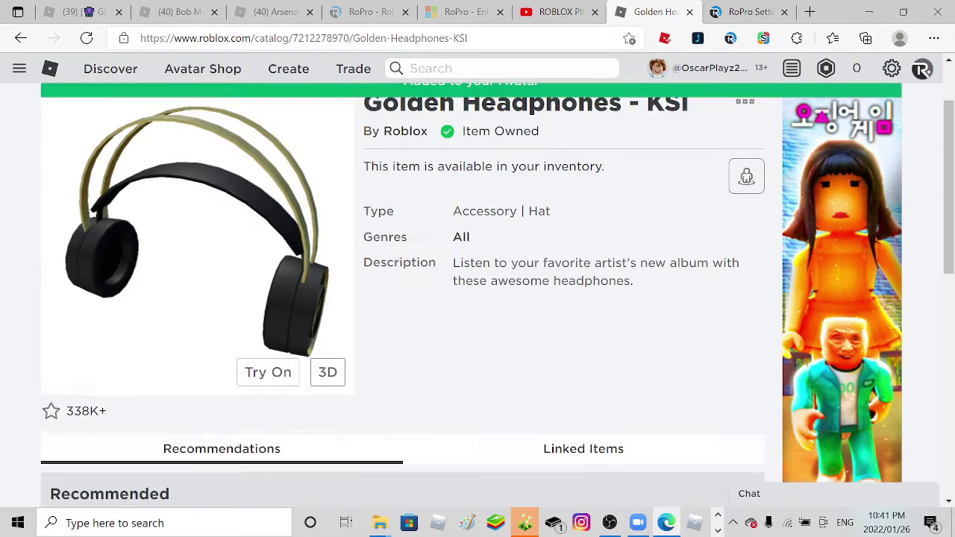
scroll(477, 298, down, 5)
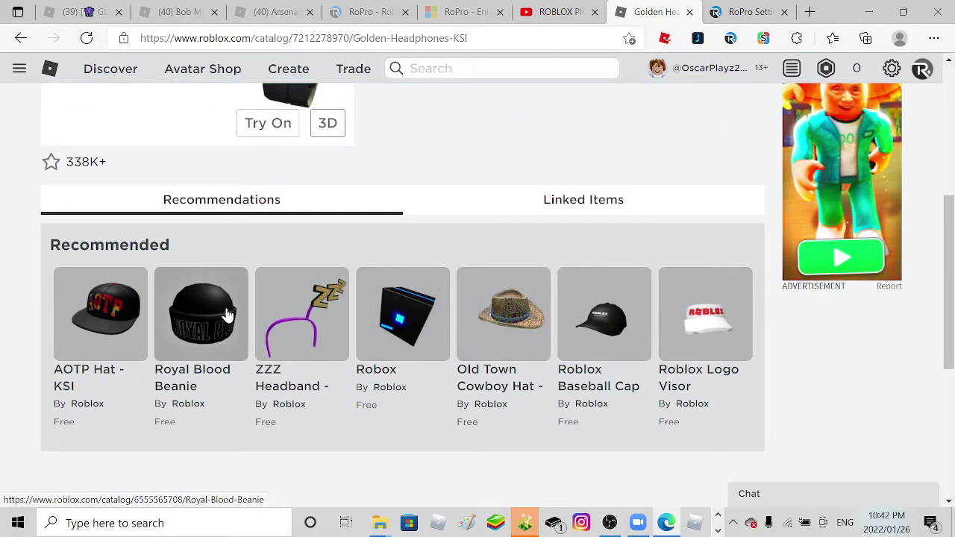
- Get the free Royal Blood Beanie
click(228, 315)
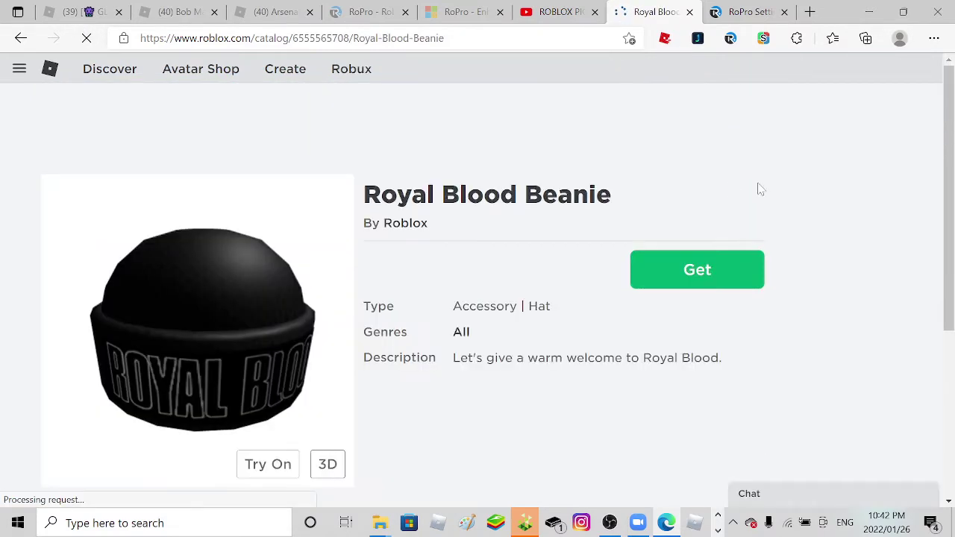
click(697, 269)
click(430, 372)
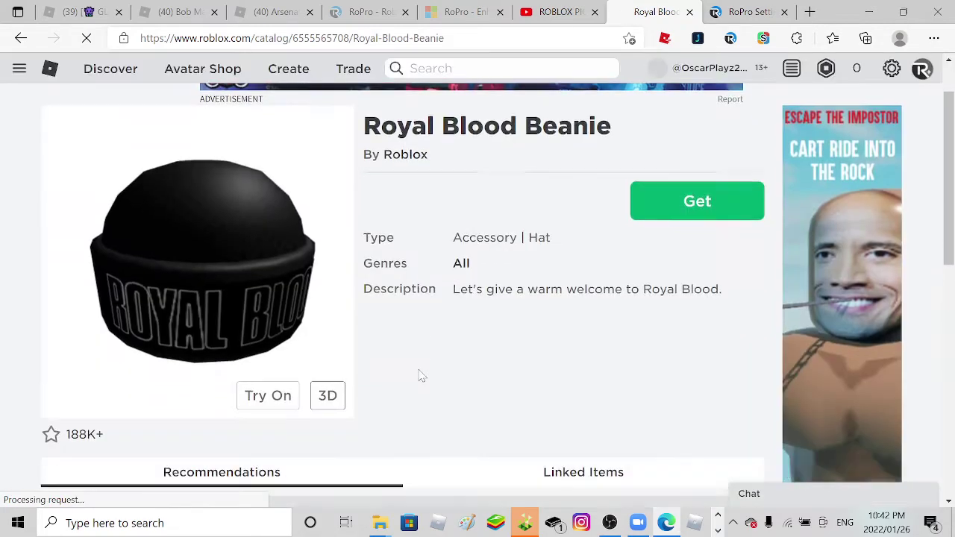
scroll(421, 375, down, 5)
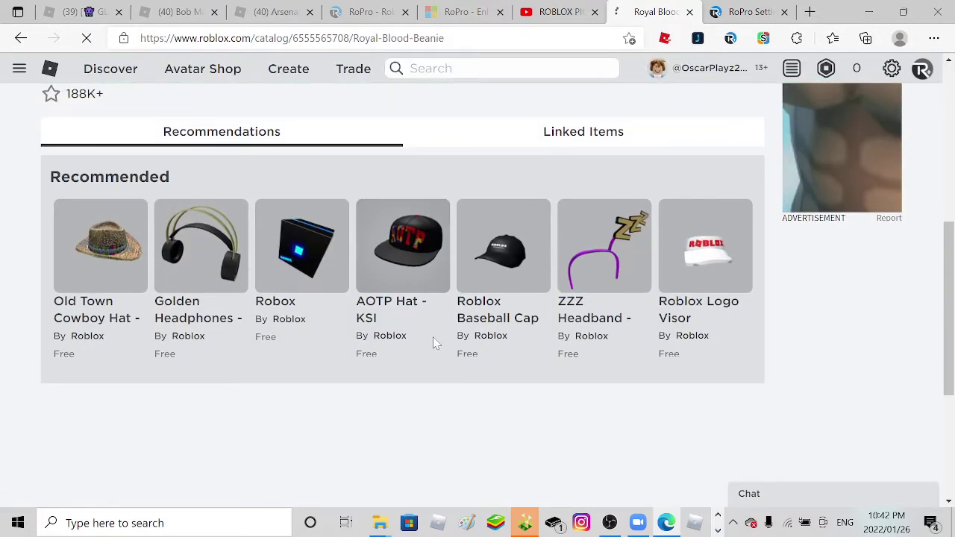
scroll(589, 262, down, 5)
scroll(589, 262, down, 2)
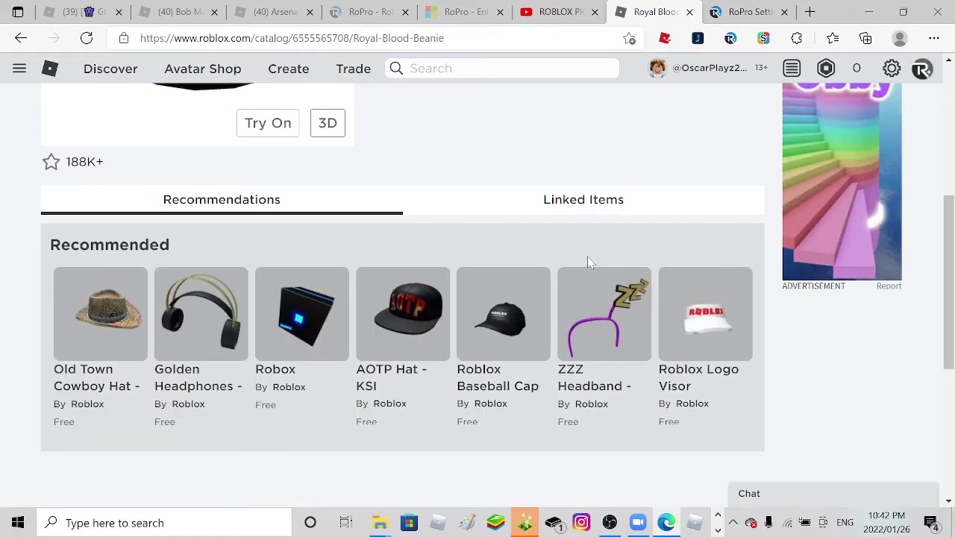
scroll(581, 246, down, 2)
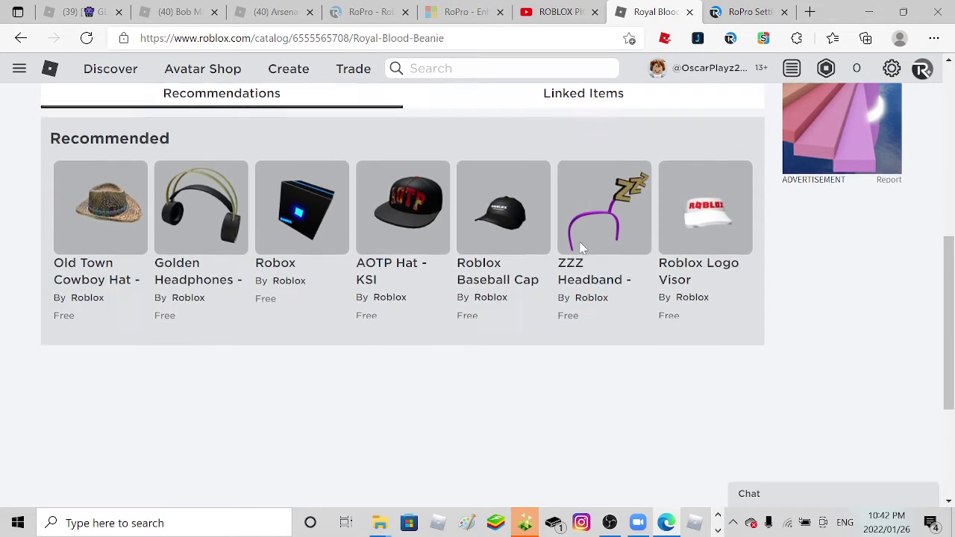
scroll(581, 246, down, 1)
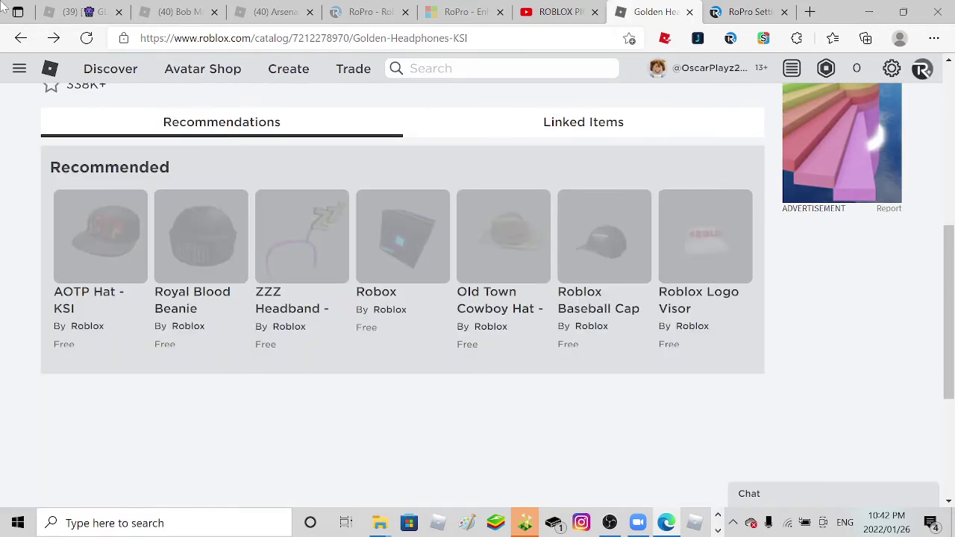
- Back in the avatar editor's Hair list, add Brown Charmer Hair and remove Pal Hair
click(20, 38)
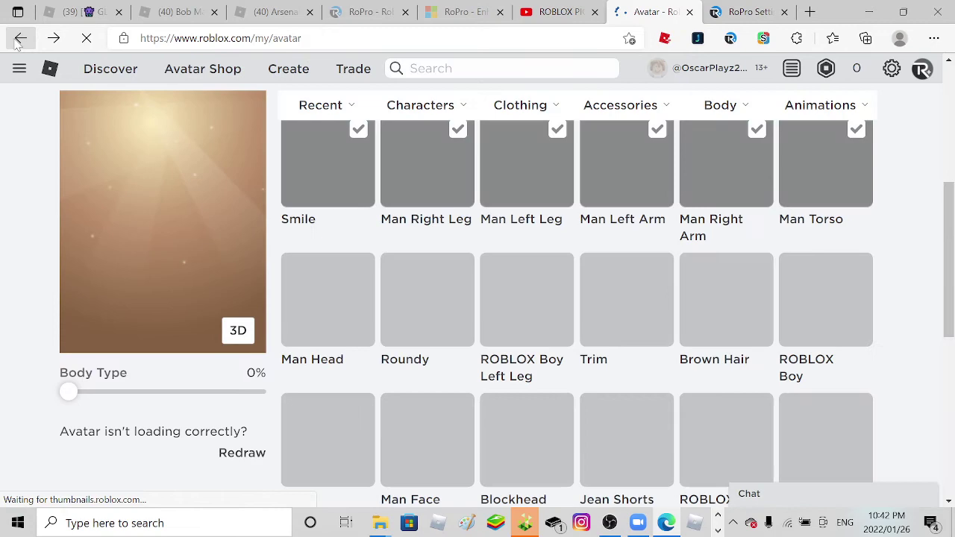
scroll(440, 246, down, 2)
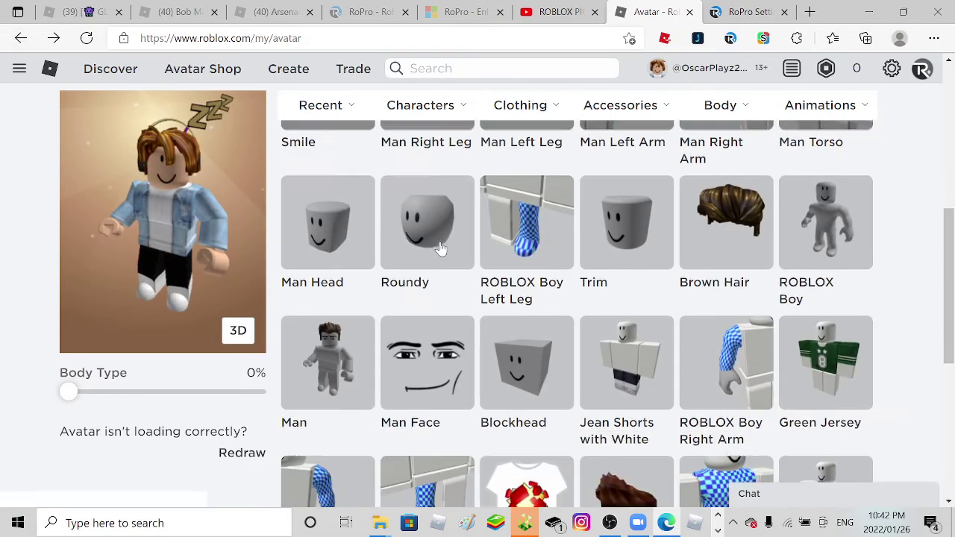
scroll(440, 246, up, 3)
scroll(440, 246, up, 3)
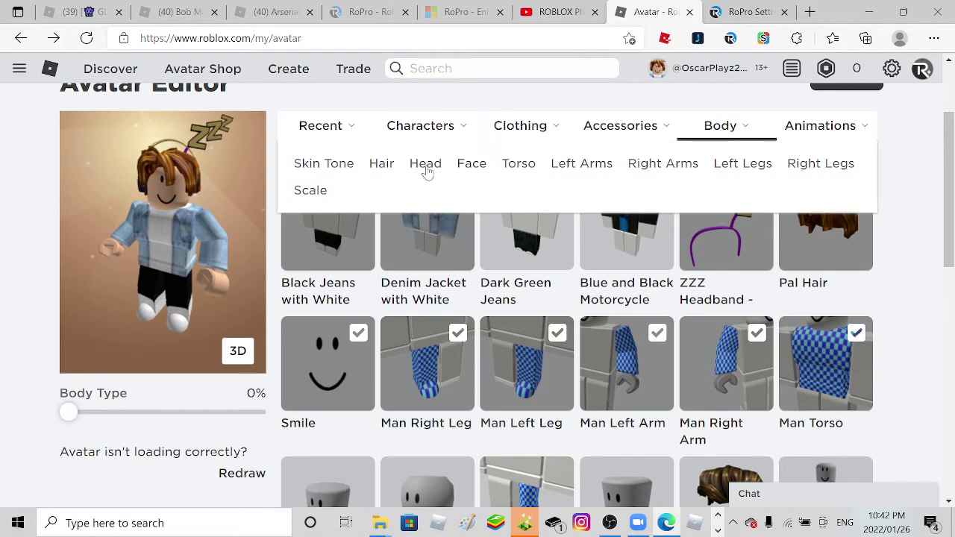
click(381, 163)
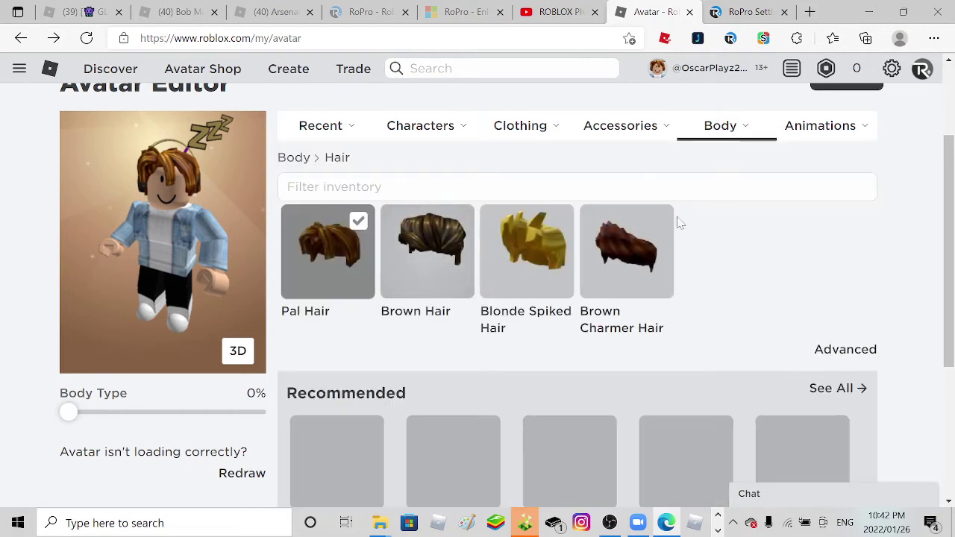
scroll(679, 222, down, 1)
click(627, 183)
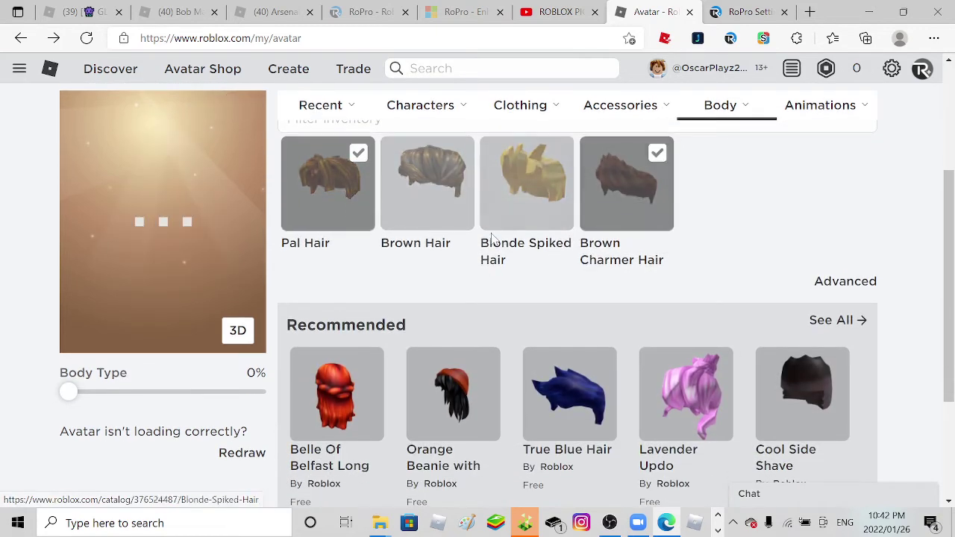
click(350, 194)
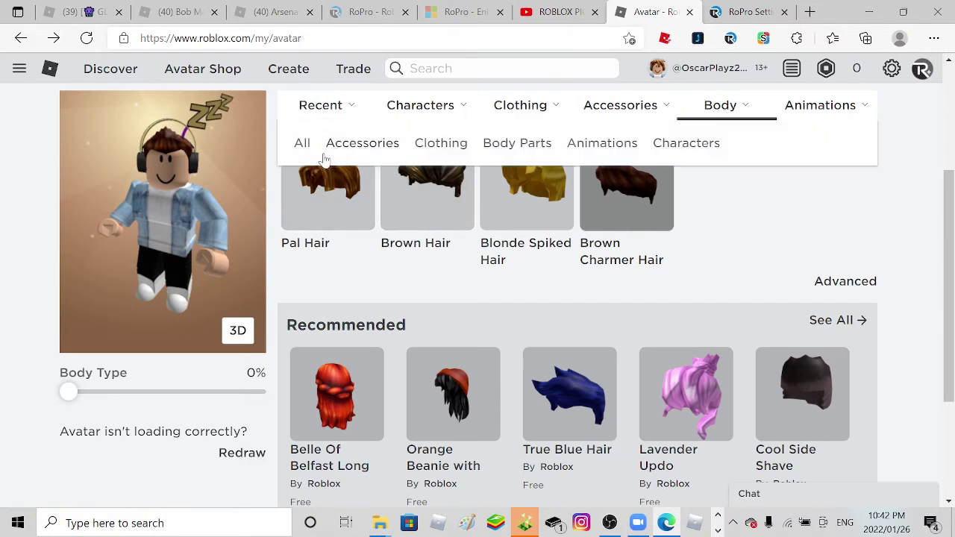
mouse_move(720, 105)
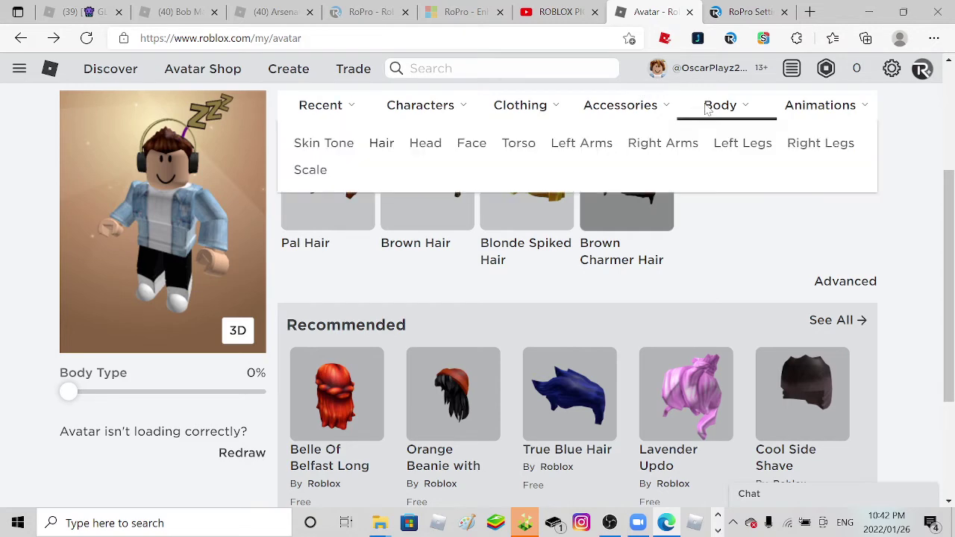
- Try the Trim and Man Head shapes, spin the 2D preview, then view Face options
click(425, 143)
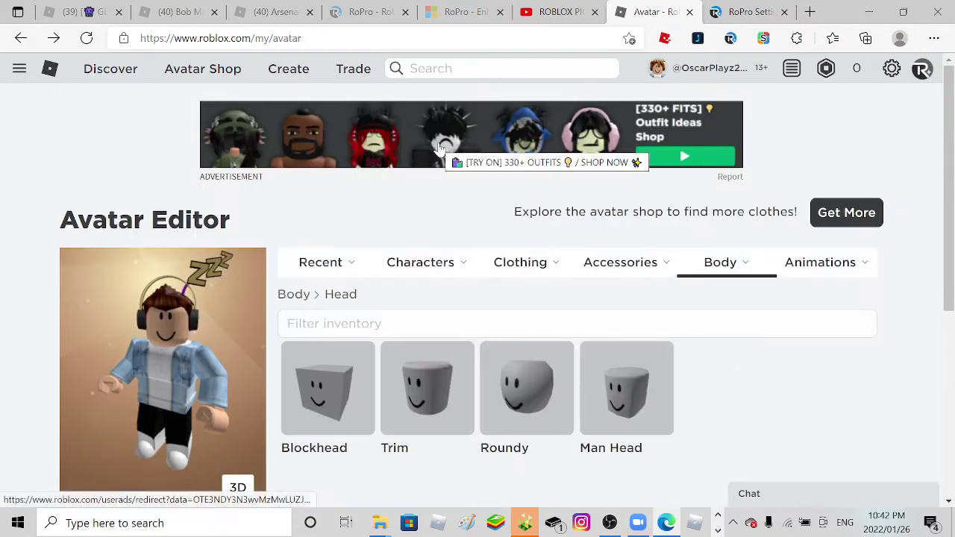
scroll(373, 167, down, 1)
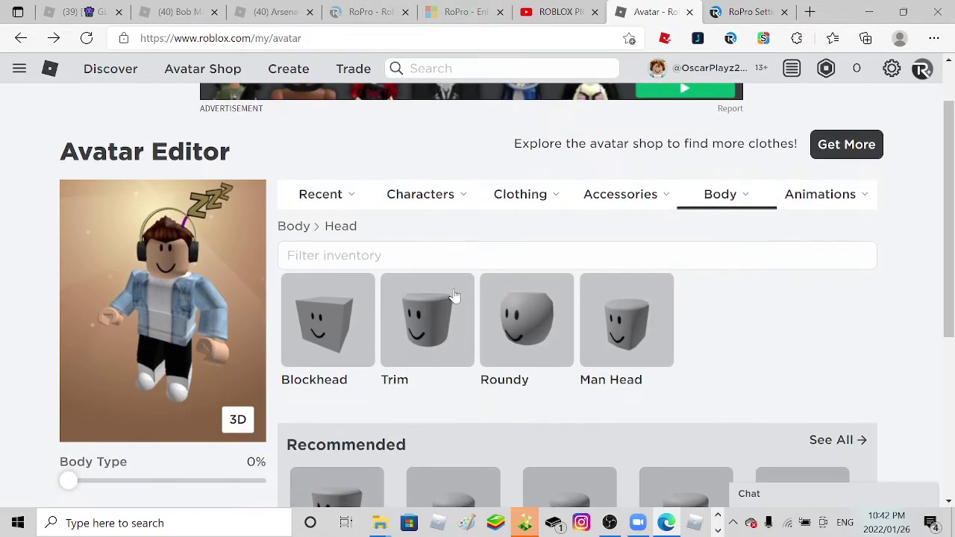
click(455, 299)
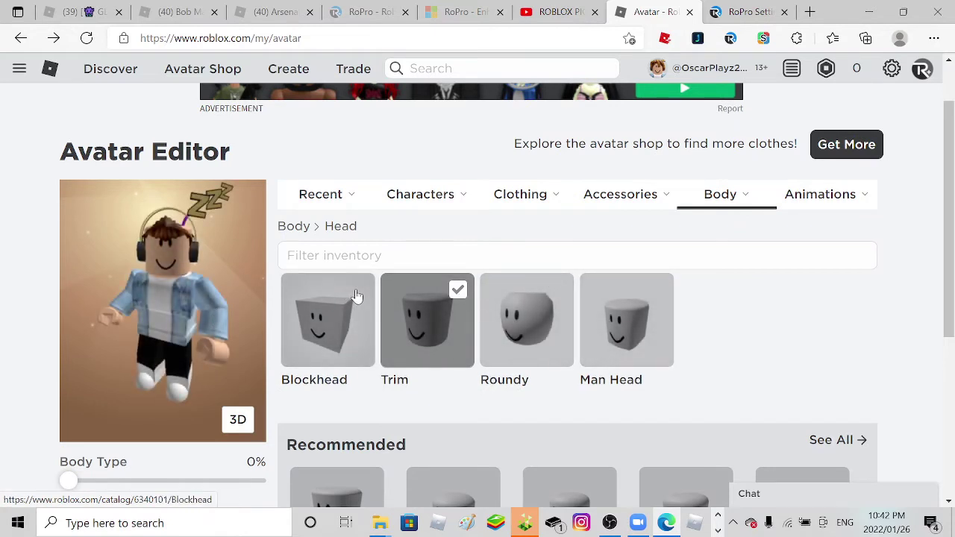
click(641, 313)
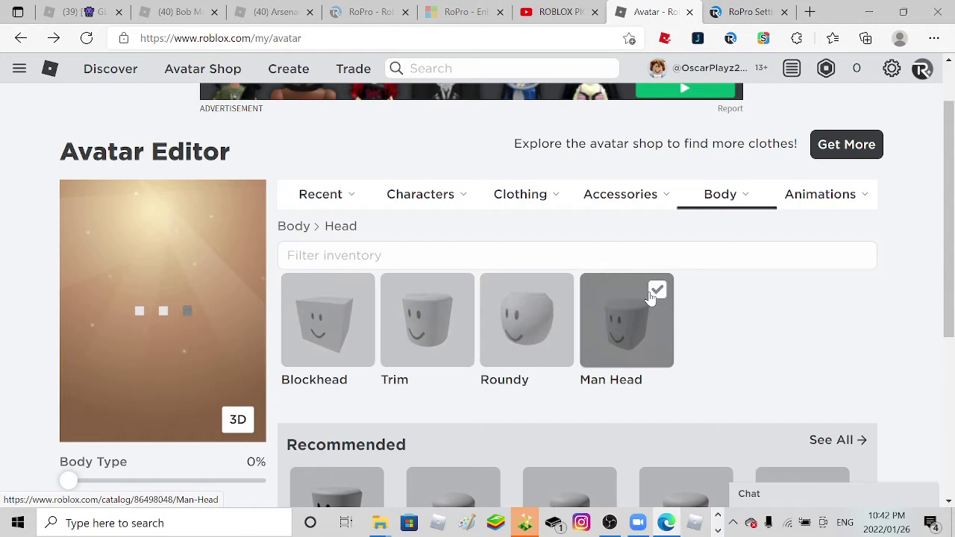
scroll(613, 316, down, 2)
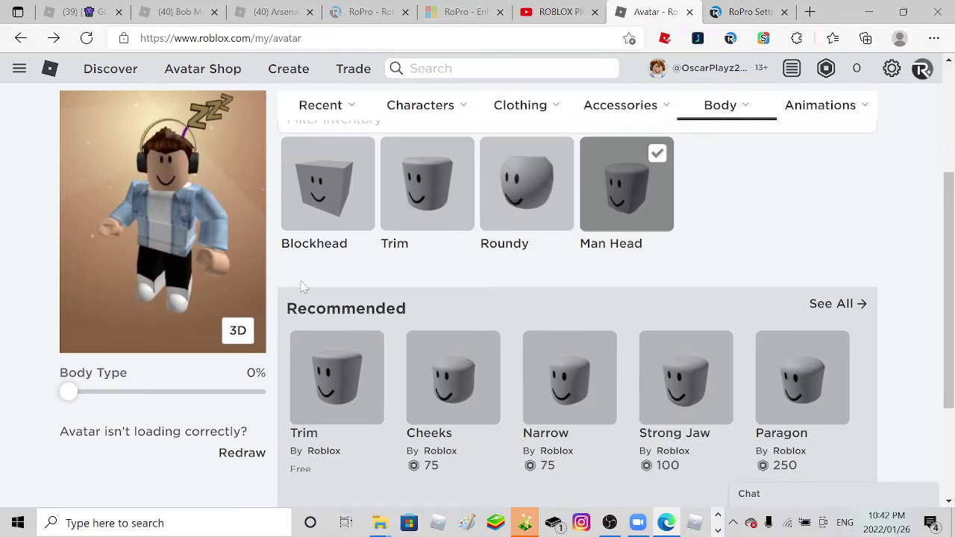
click(237, 330)
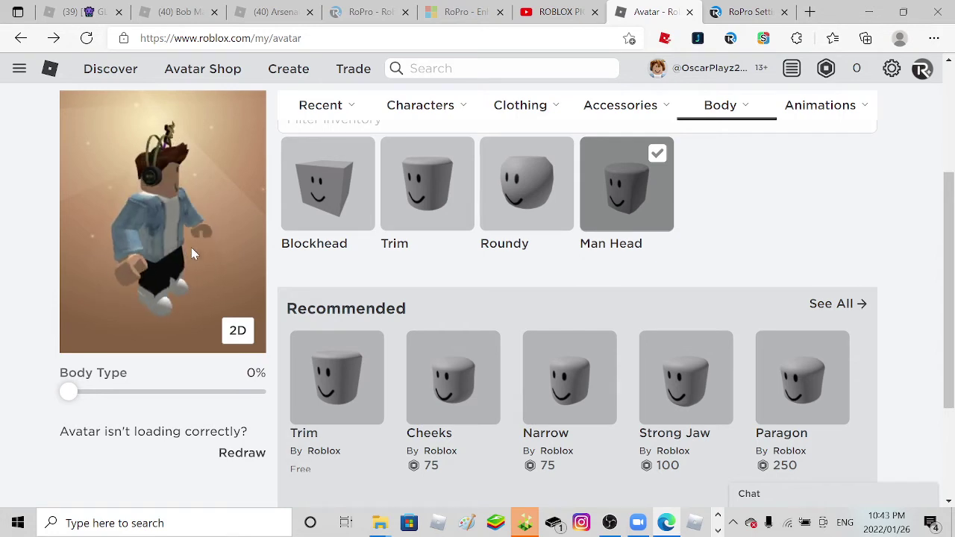
drag(142, 244, 150, 249)
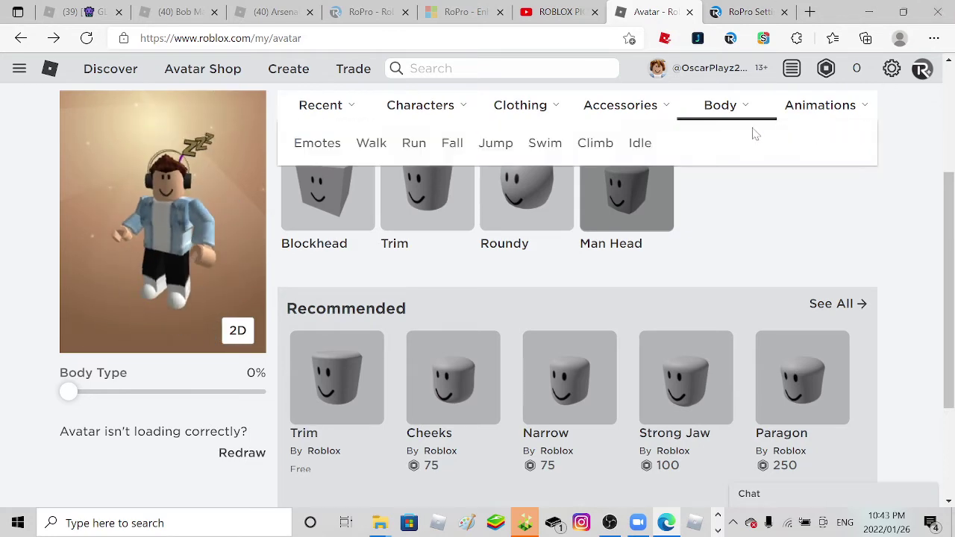
mouse_move(725, 105)
click(466, 144)
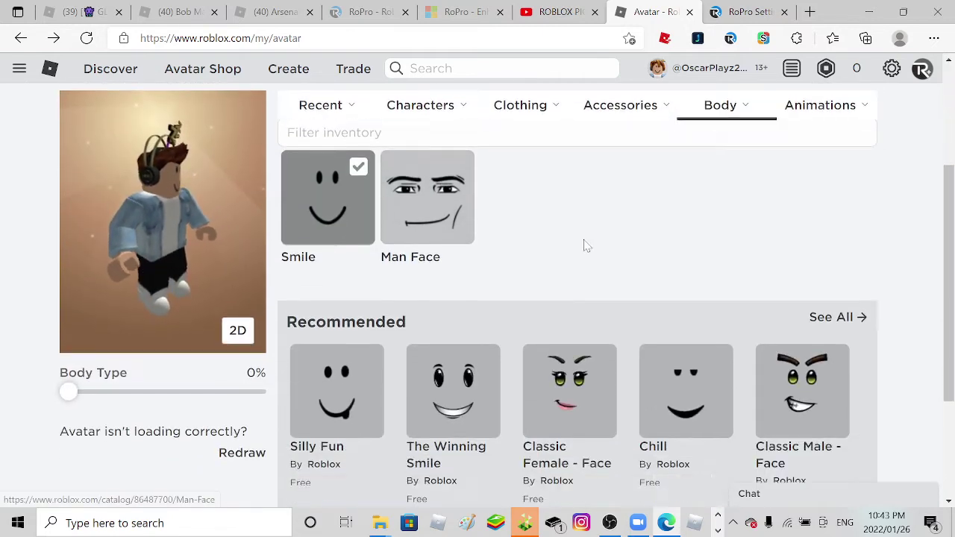
scroll(455, 298, down, 3)
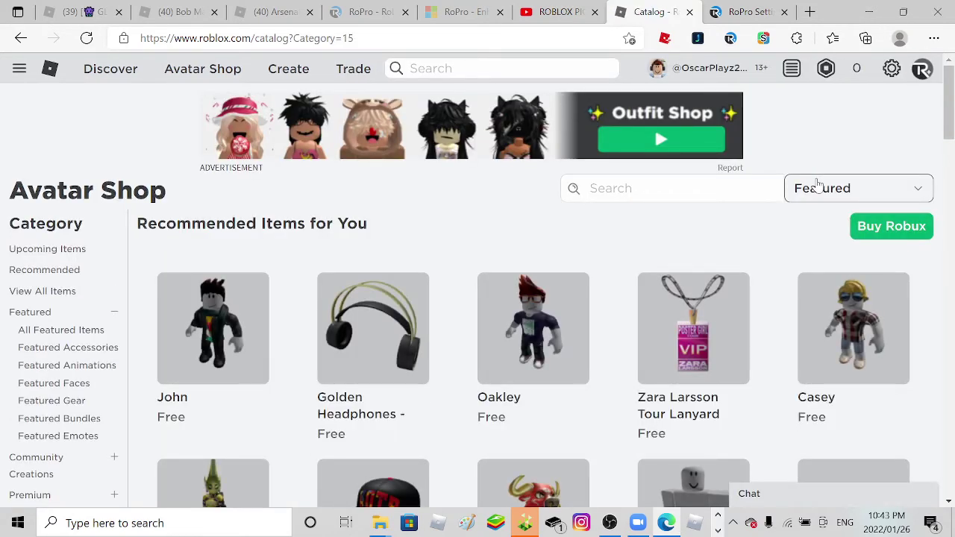
scroll(104, 462, down, 2)
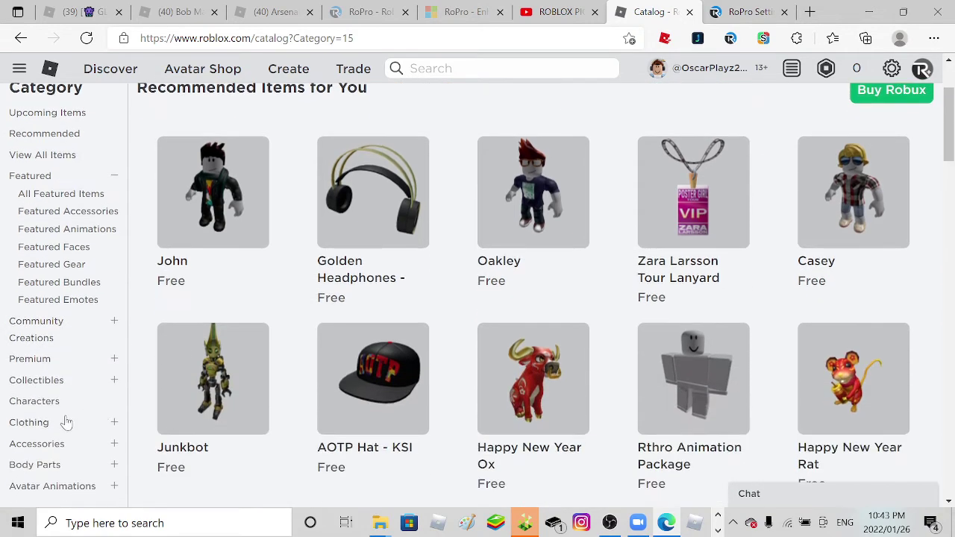
scroll(65, 422, down, 2)
- Narrow the Avatar Shop to Body Parts > Faces with the Free price filter
click(35, 328)
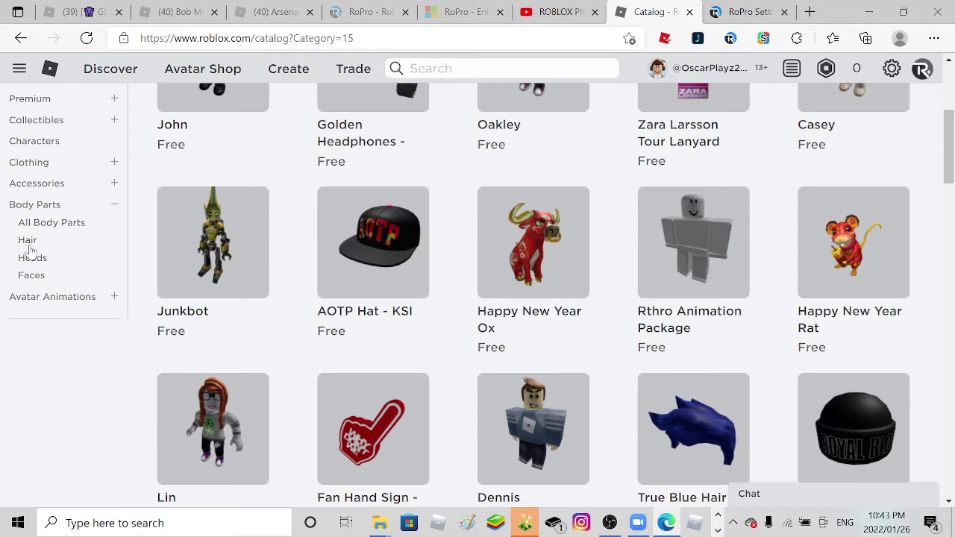
click(30, 275)
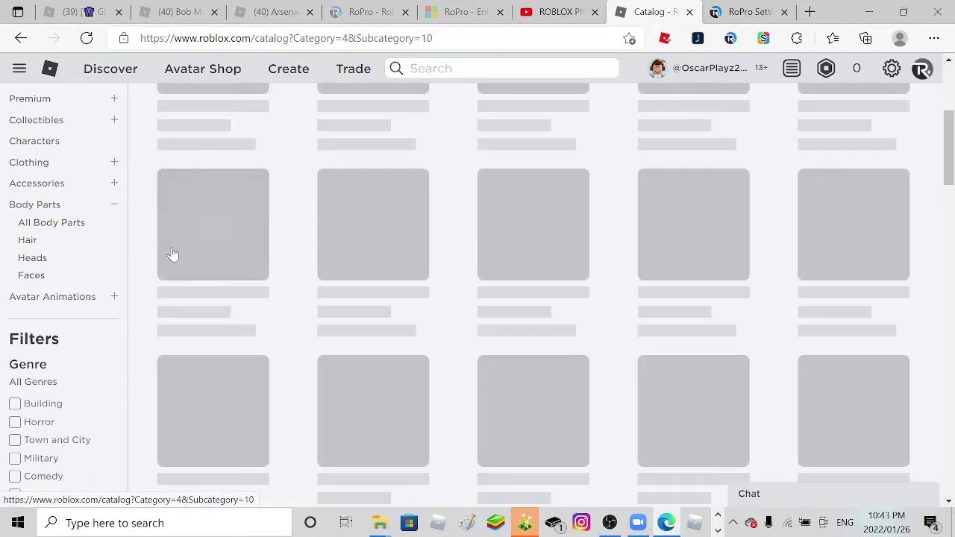
scroll(176, 246, up, 2)
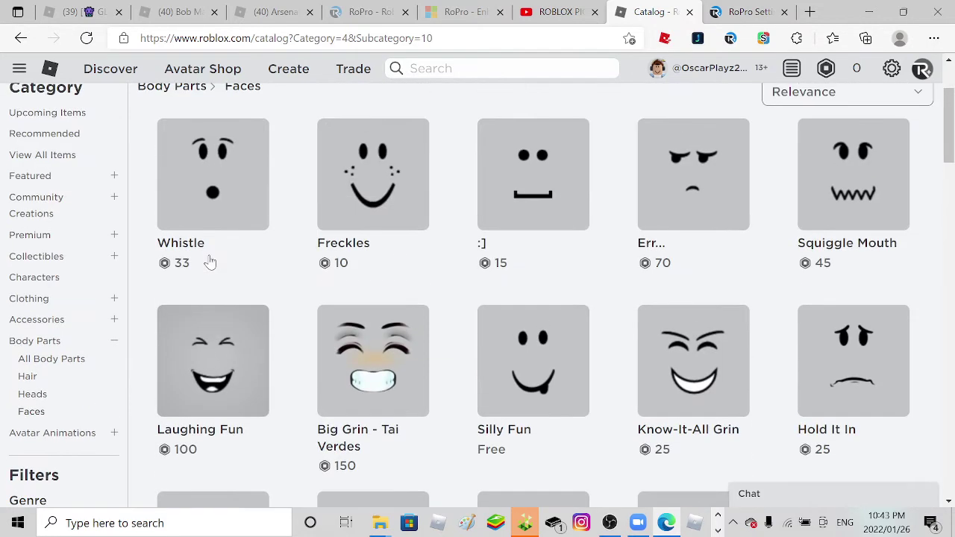
scroll(226, 324, up, 1)
scroll(226, 323, down, 3)
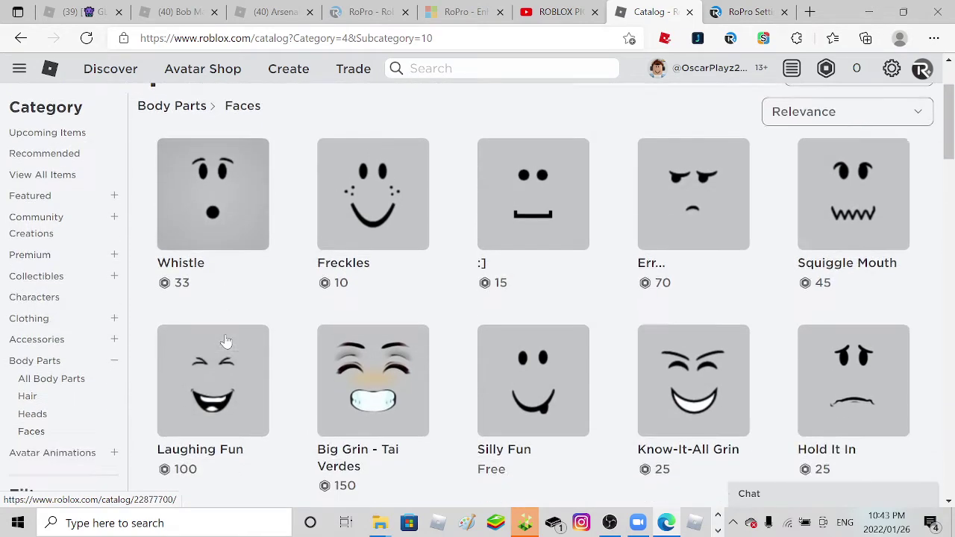
scroll(66, 358, down, 3)
scroll(67, 358, down, 3)
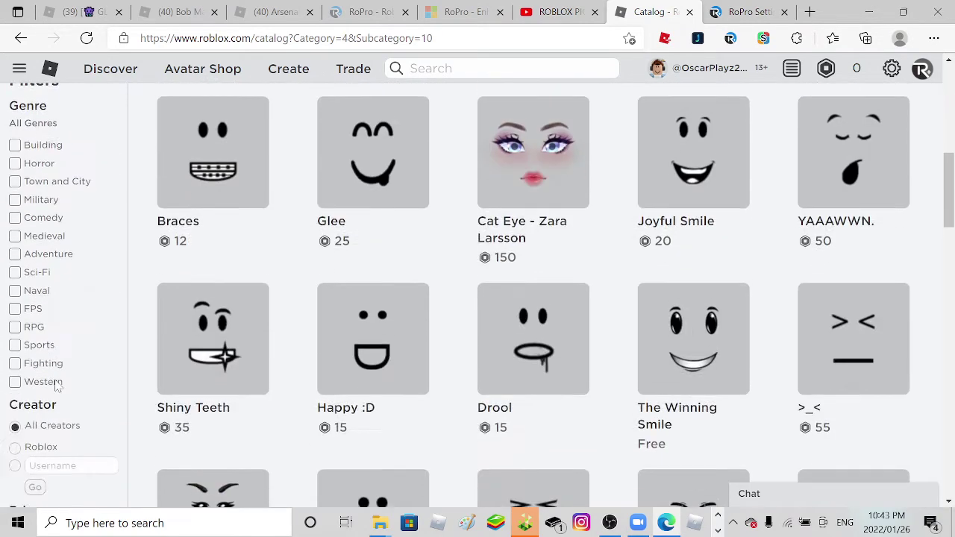
scroll(67, 358, down, 2)
scroll(43, 442, down, 1)
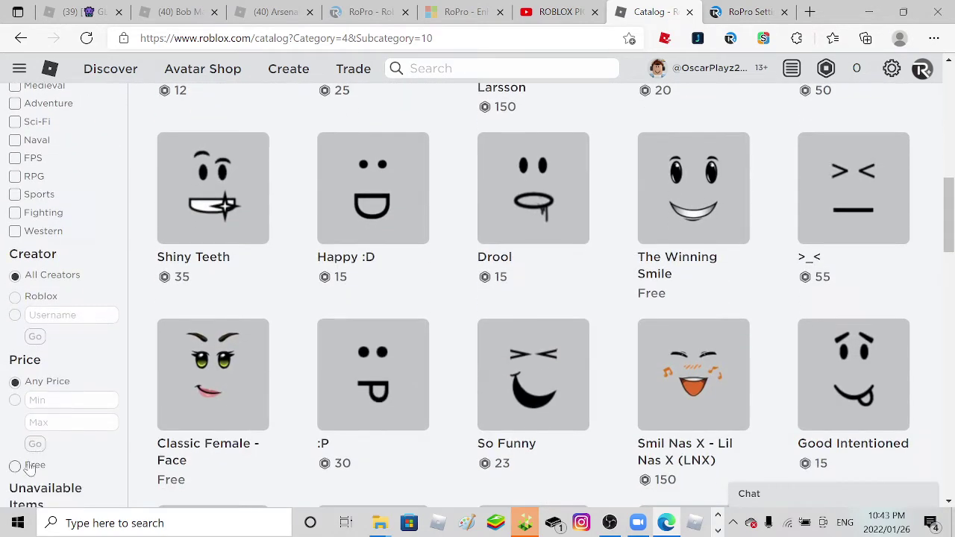
click(14, 464)
scroll(386, 301, up, 3)
scroll(386, 301, up, 3)
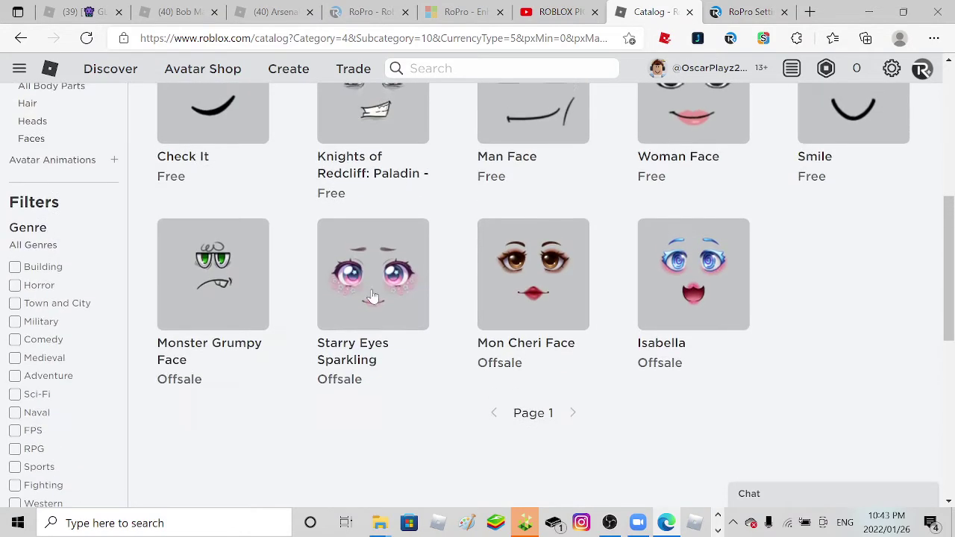
scroll(380, 298, up, 4)
scroll(373, 295, up, 1)
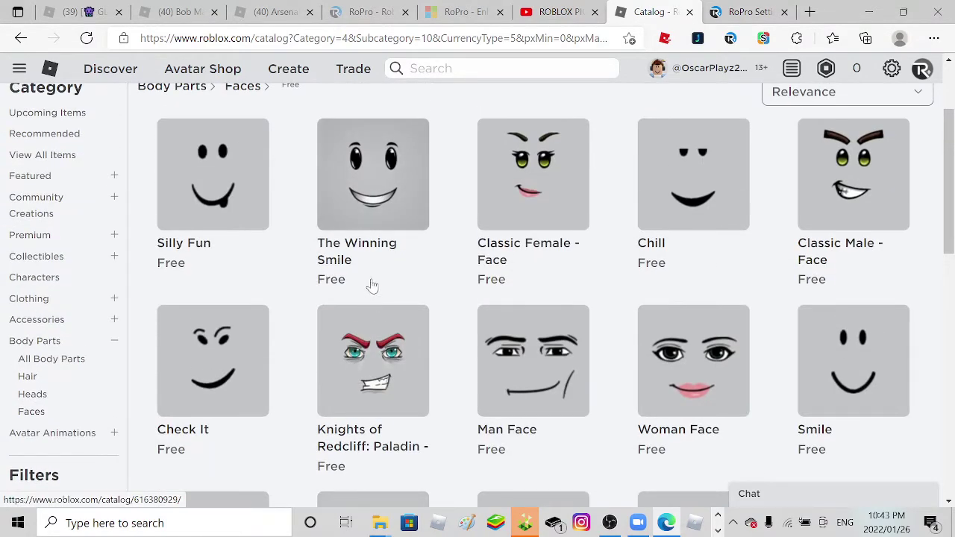
scroll(372, 285, down, 3)
scroll(365, 283, down, 3)
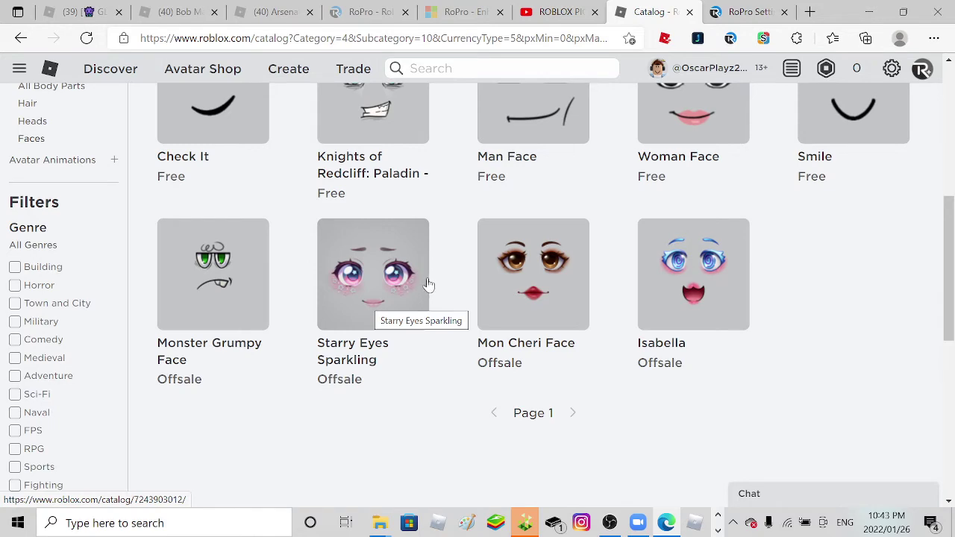
scroll(423, 287, up, 4)
scroll(423, 287, up, 3)
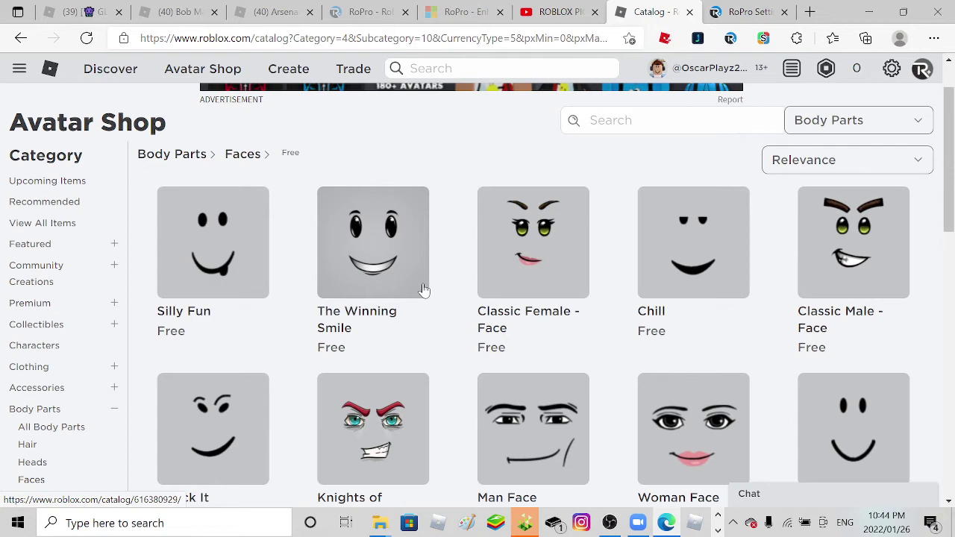
scroll(731, 194, down, 2)
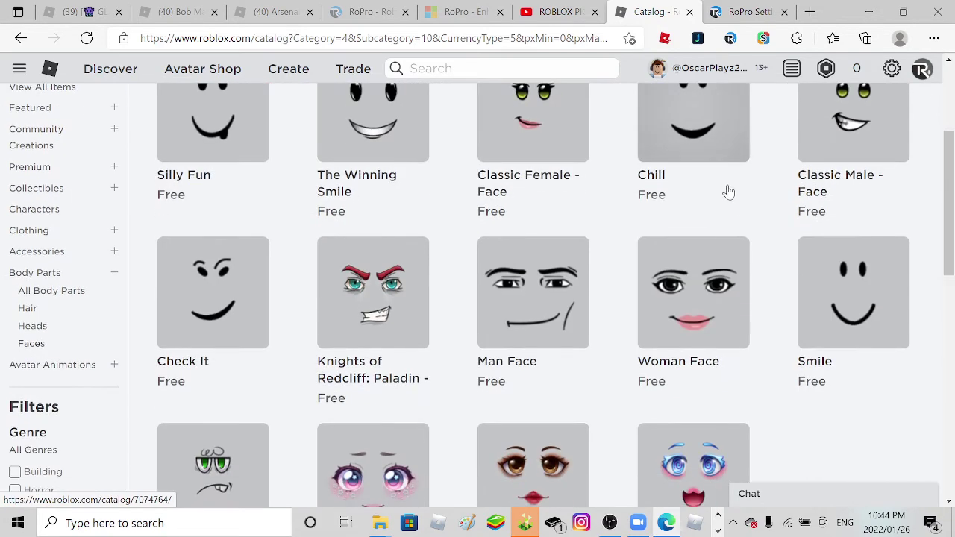
scroll(731, 194, down, 1)
scroll(859, 222, up, 3)
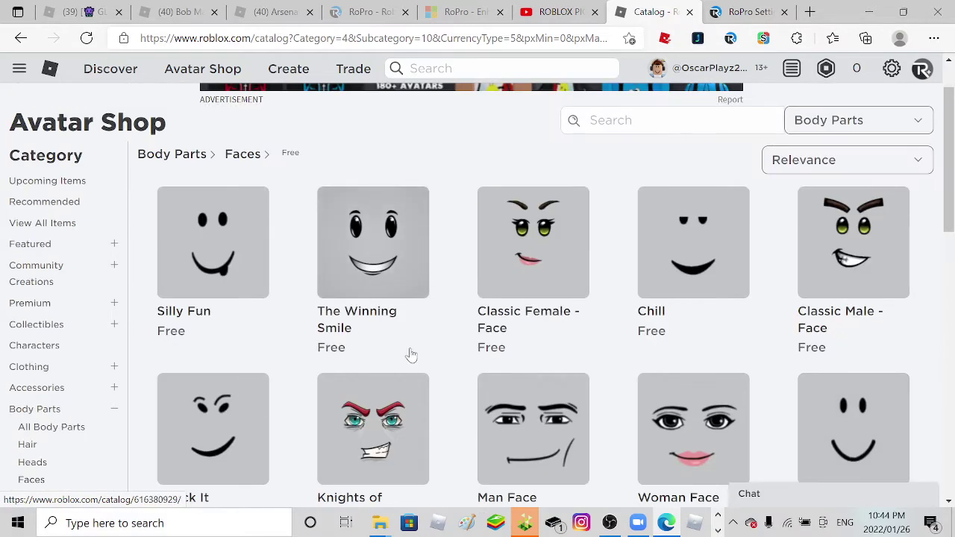
scroll(214, 444, down, 1)
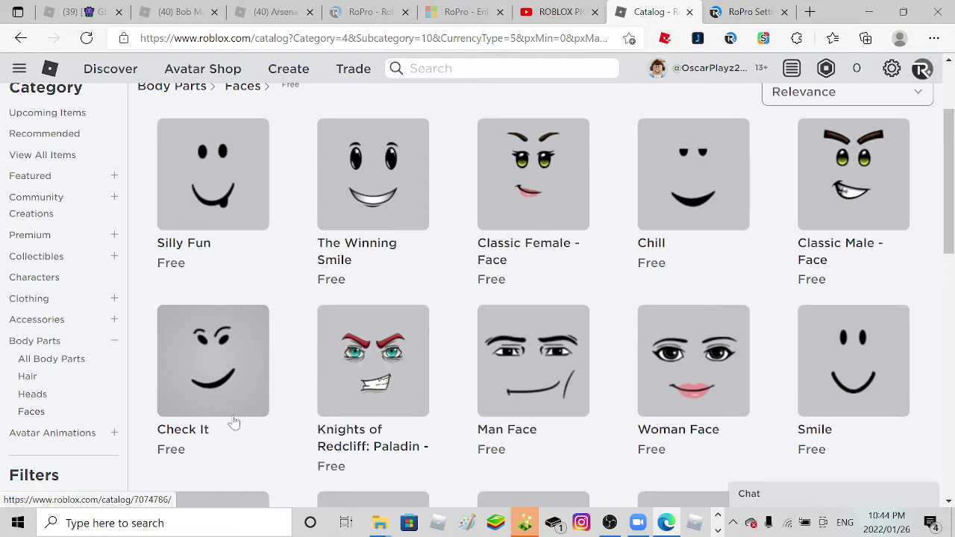
- Get the free Silly Fun face for the account
click(234, 203)
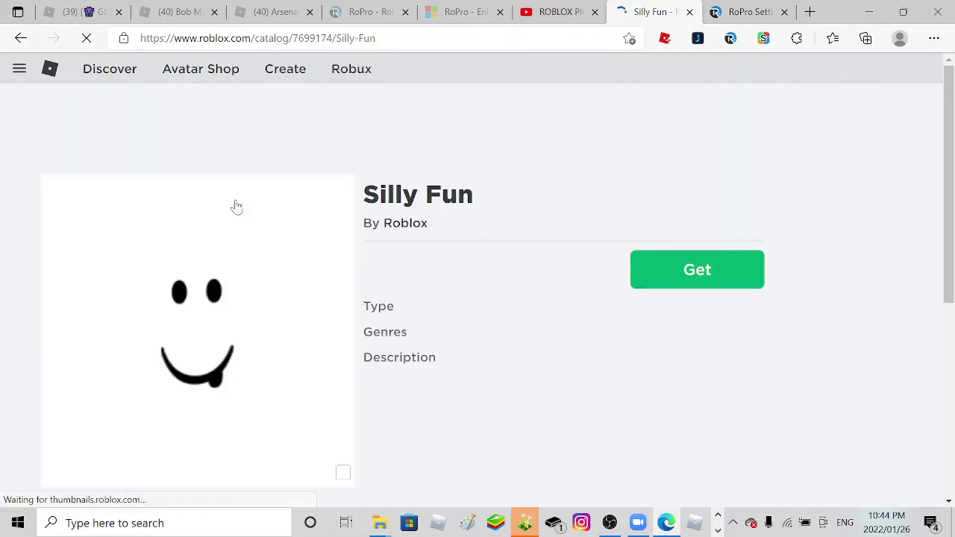
click(707, 279)
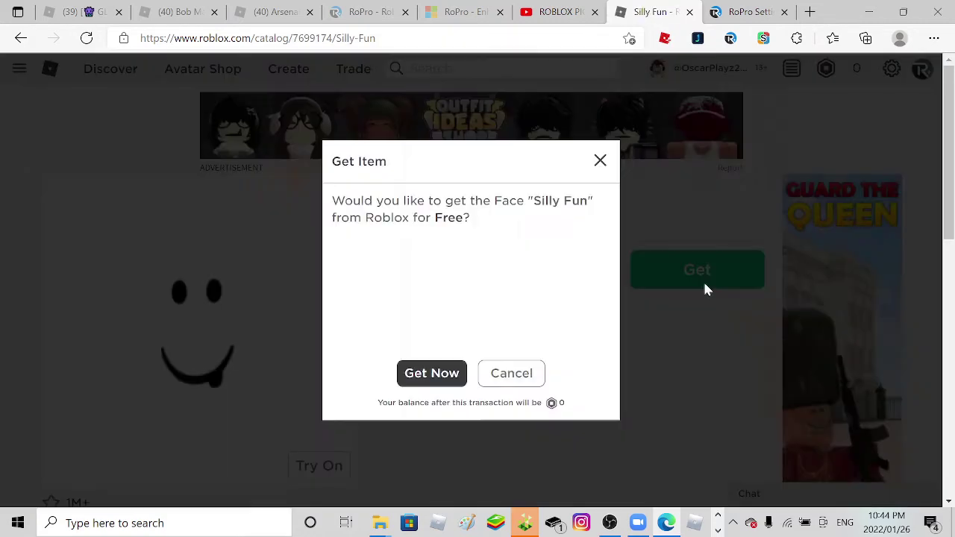
click(444, 373)
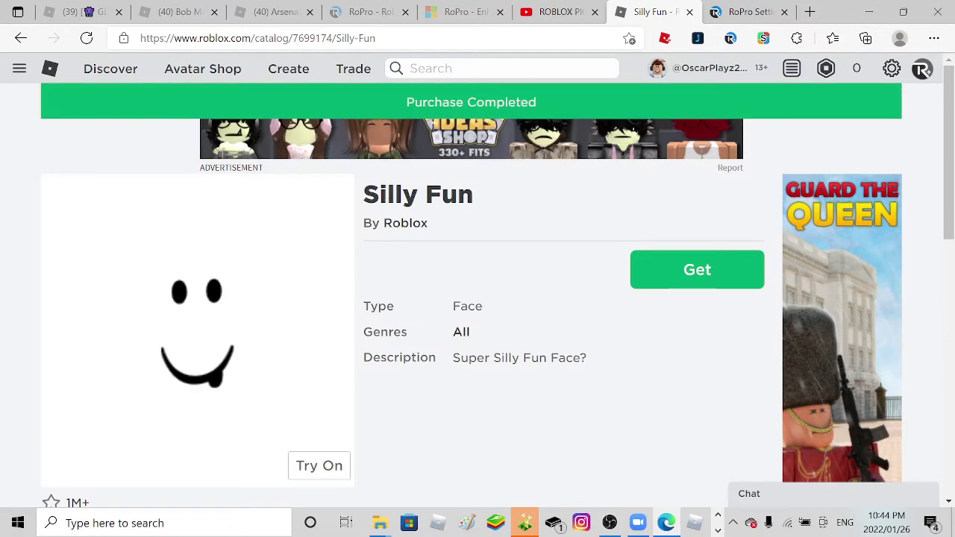
scroll(604, 365, down, 3)
scroll(604, 366, down, 1)
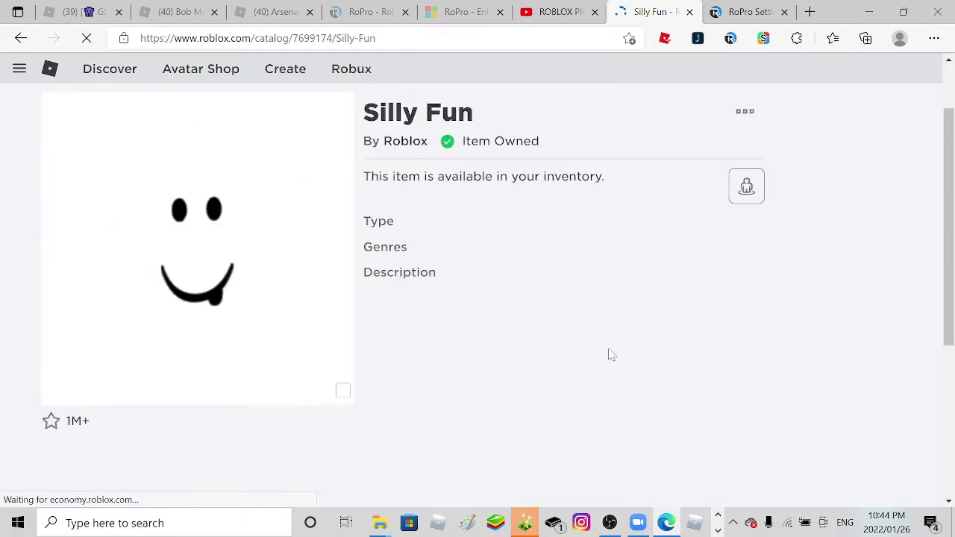
scroll(610, 354, down, 3)
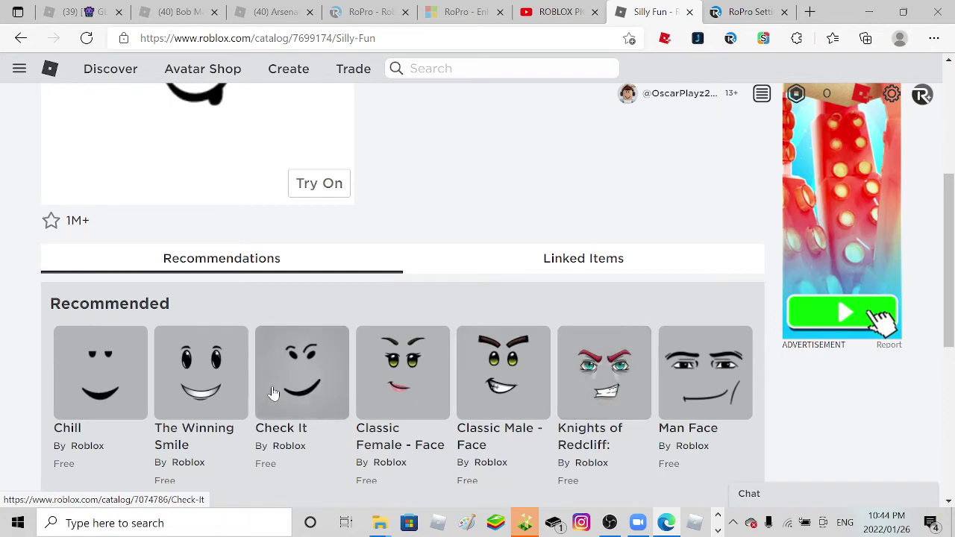
- Get the free Chill face from its item page
click(130, 378)
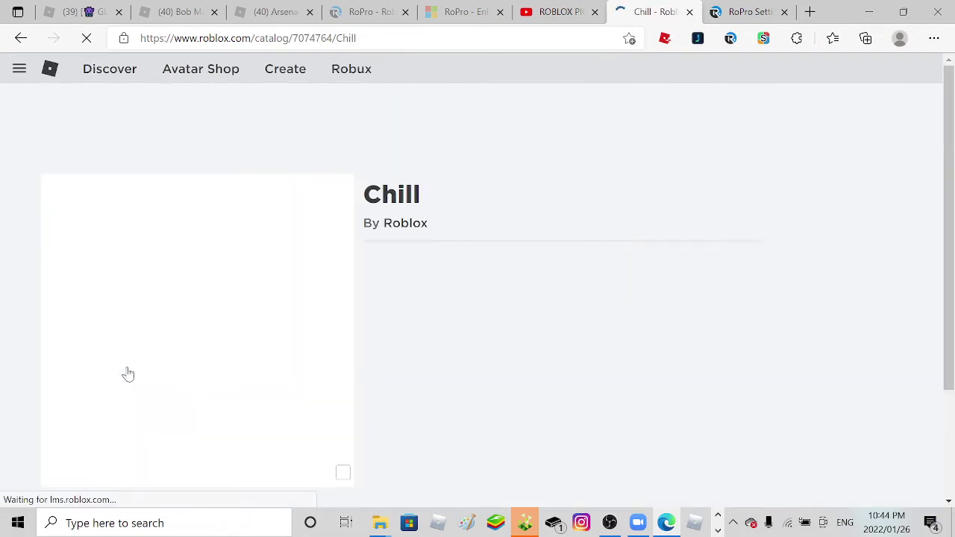
click(698, 269)
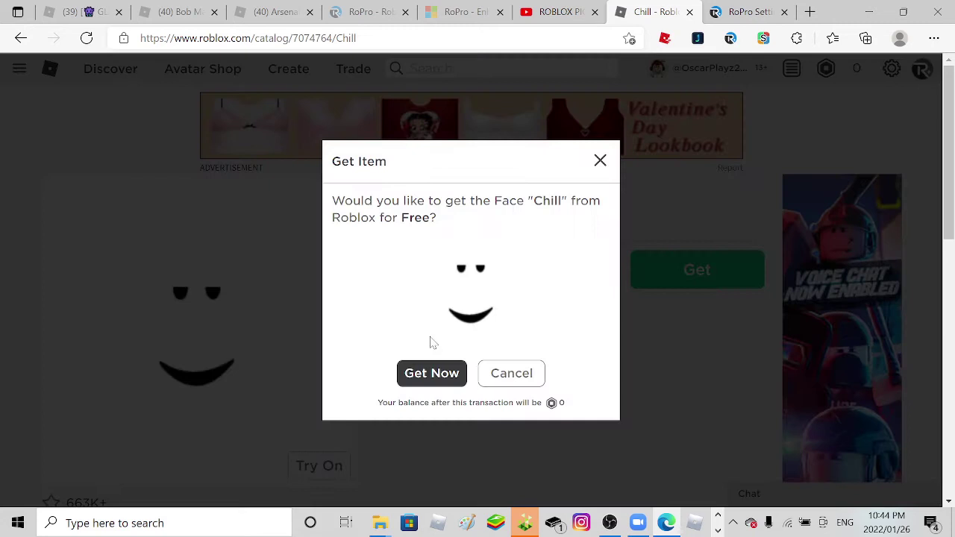
click(423, 371)
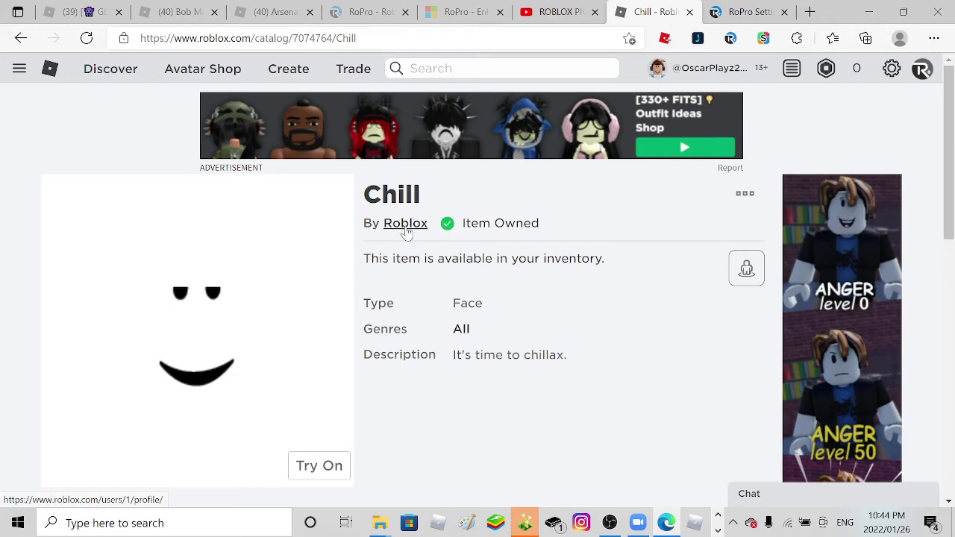
scroll(406, 233, down, 4)
scroll(403, 232, down, 4)
scroll(400, 233, down, 2)
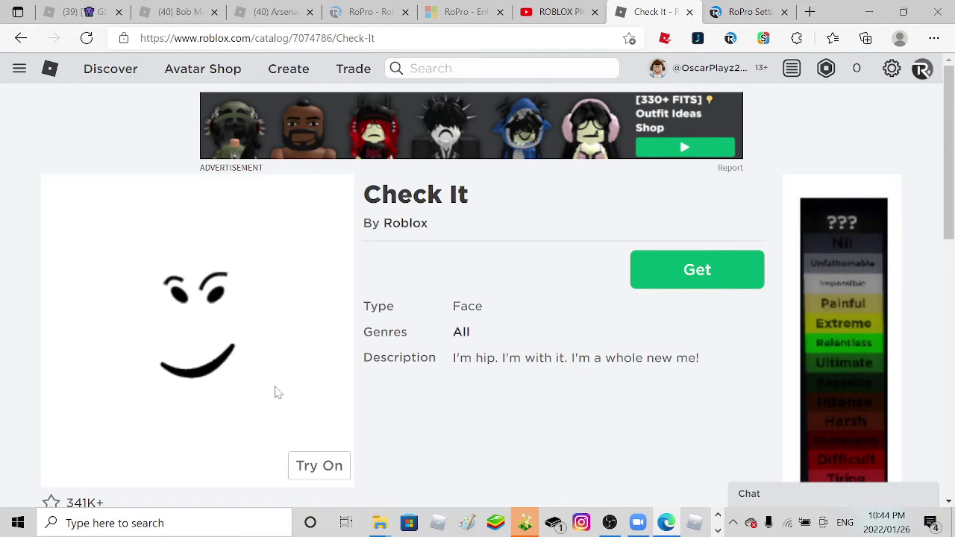
scroll(275, 392, down, 5)
scroll(275, 392, down, 2)
scroll(484, 284, up, 3)
scroll(484, 283, up, 3)
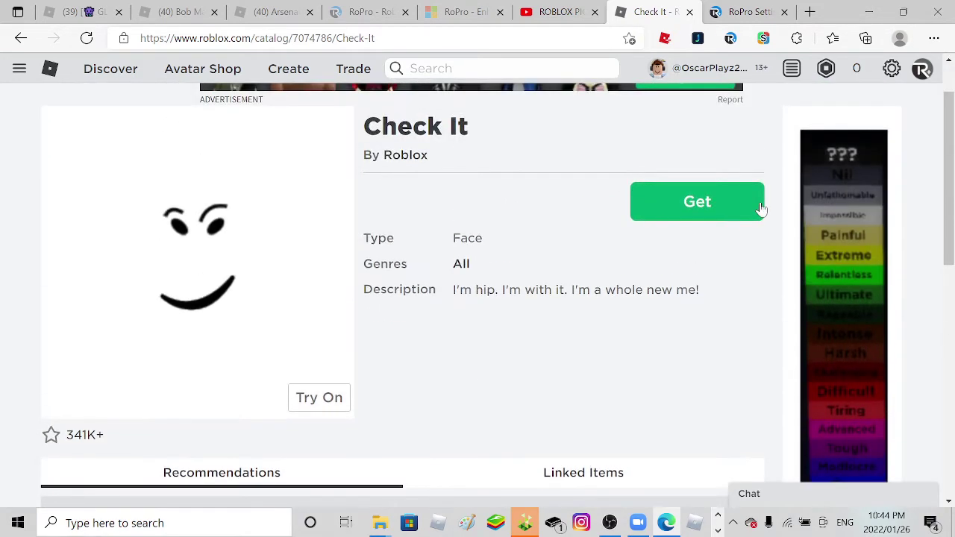
- Get the free Check It face and dismiss the browser context menu
click(756, 200)
click(430, 373)
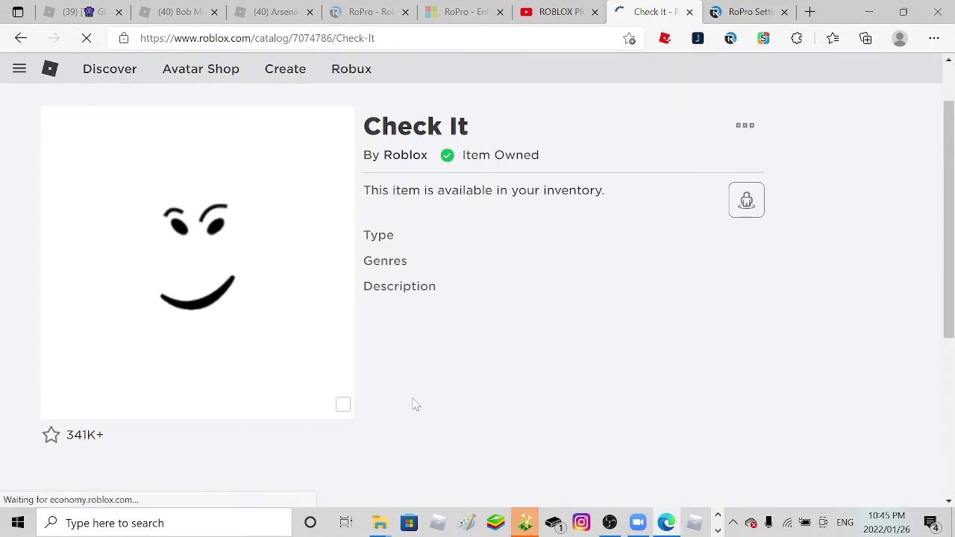
right_click(416, 403)
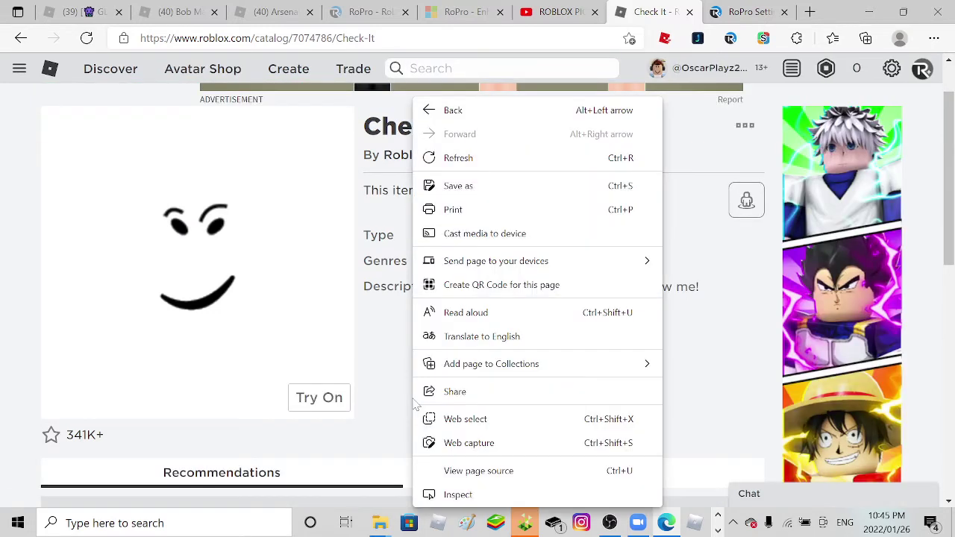
click(388, 348)
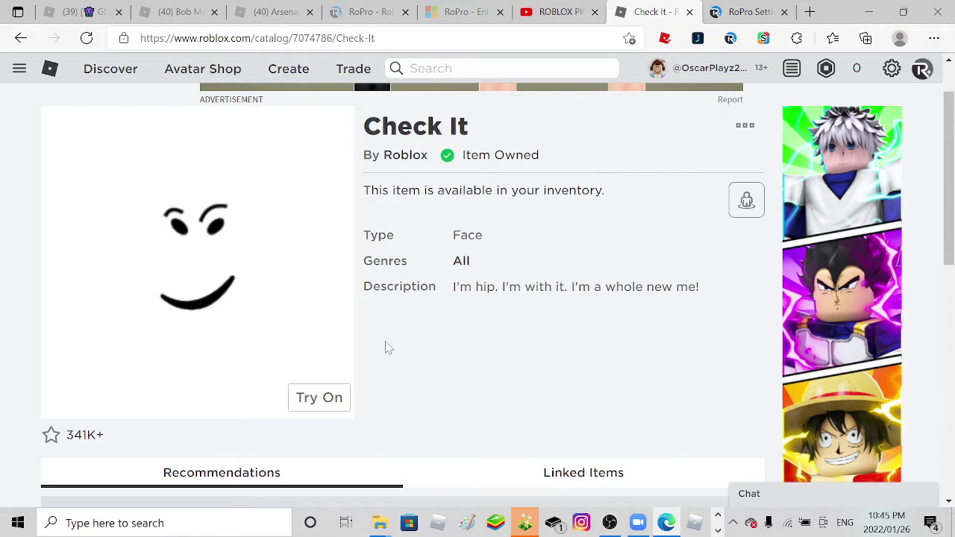
scroll(387, 348, down, 3)
scroll(388, 347, down, 3)
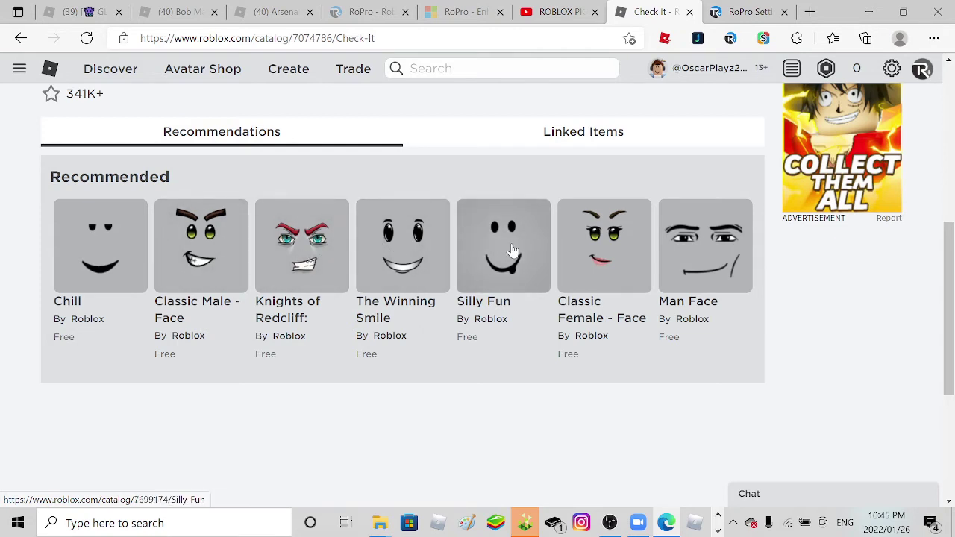
- Download the Check It image from the face's Linked Items dependency
click(574, 131)
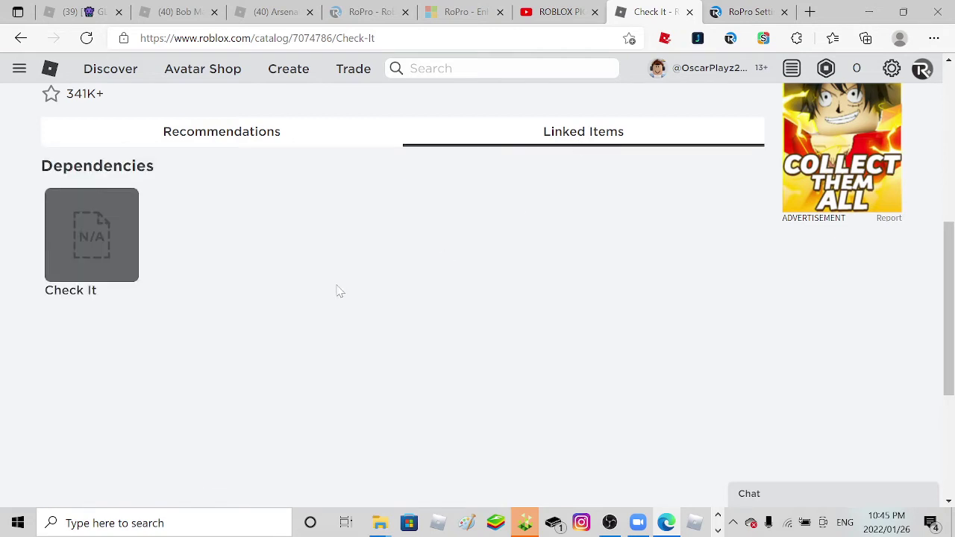
click(73, 253)
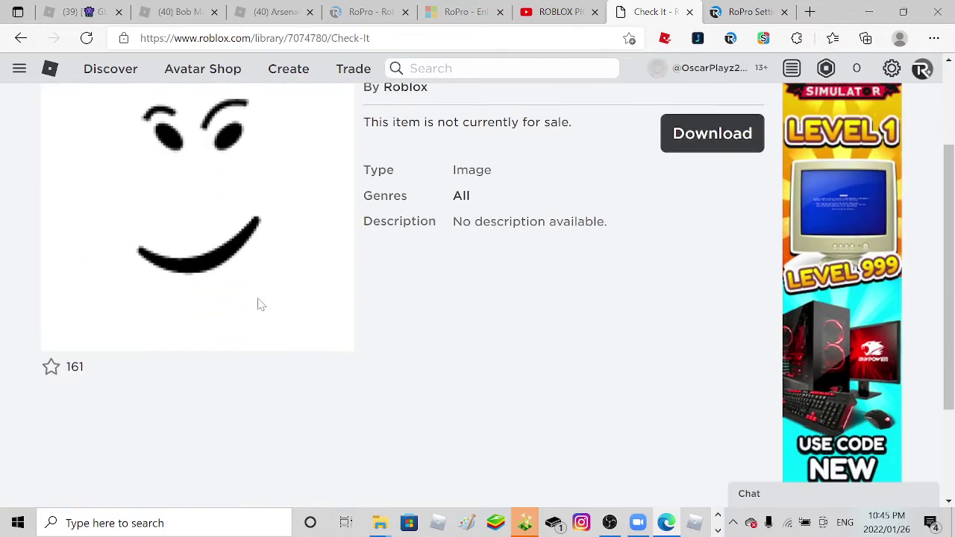
click(685, 211)
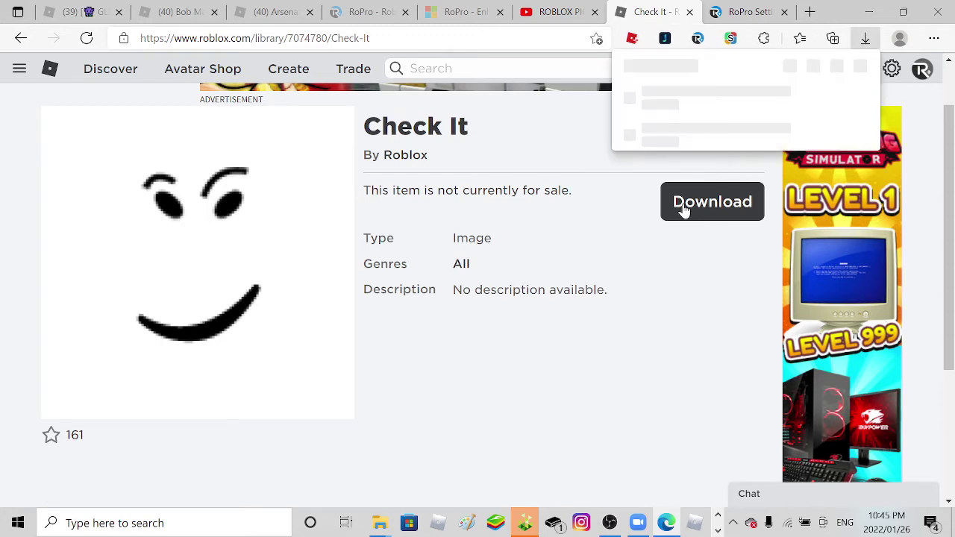
click(561, 184)
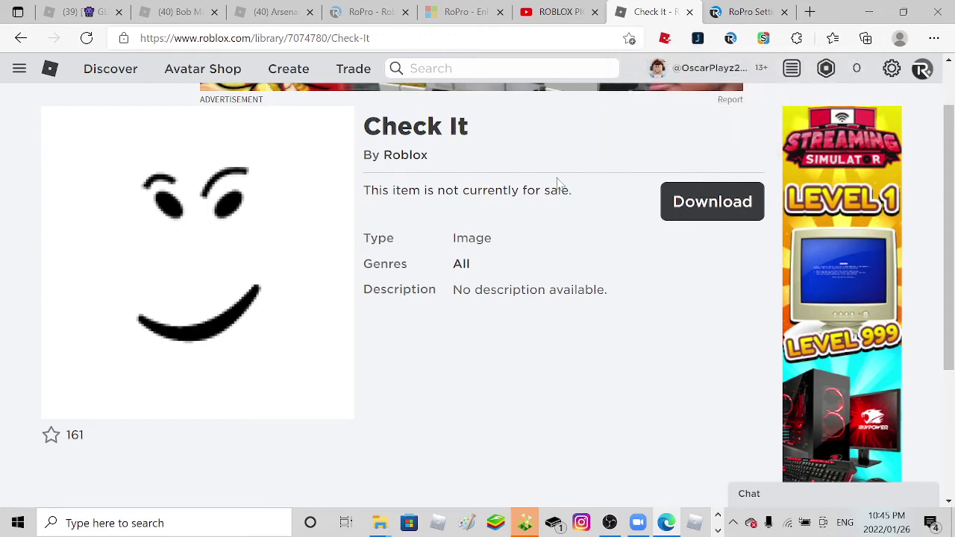
scroll(561, 195, up, 2)
- Select the image's details text, then bring up the site navigation sidebar
drag(561, 198, 535, 440)
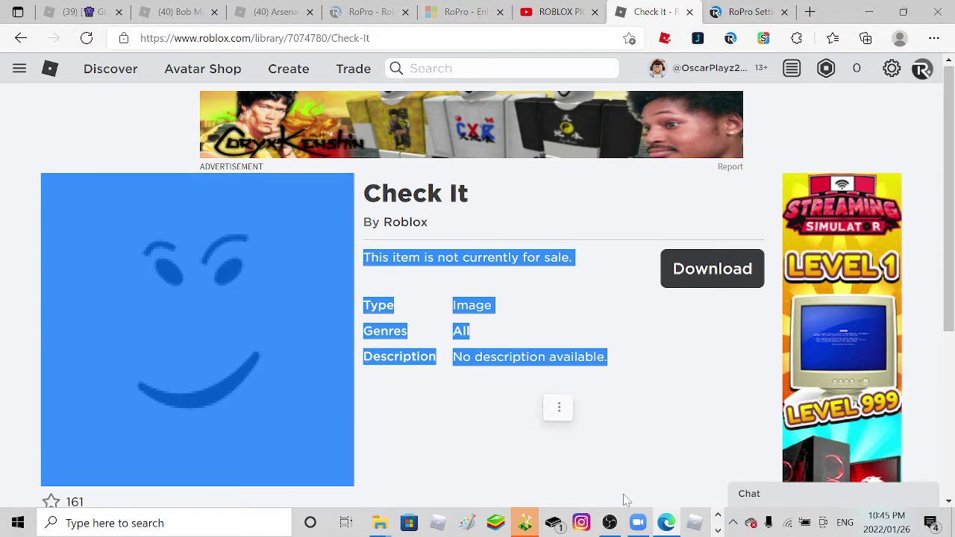
click(850, 526)
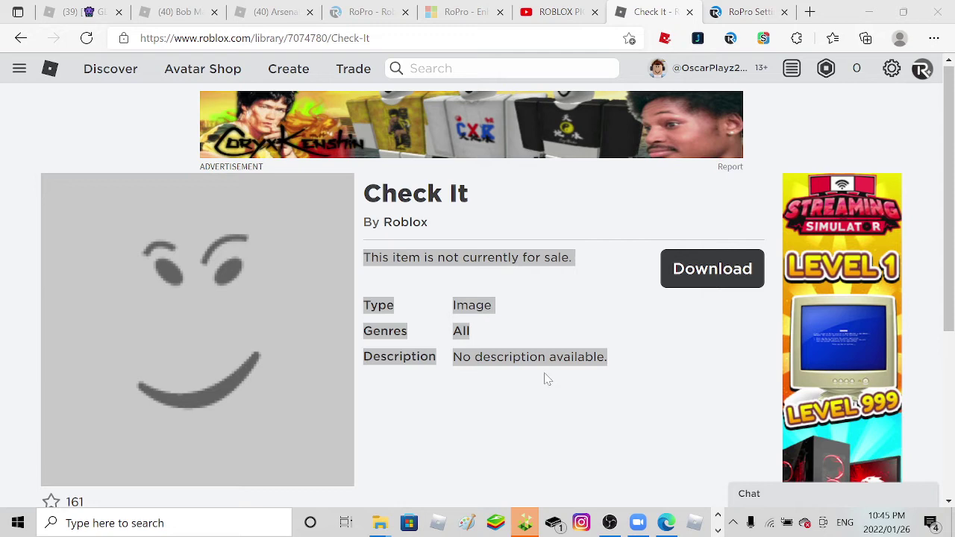
click(19, 68)
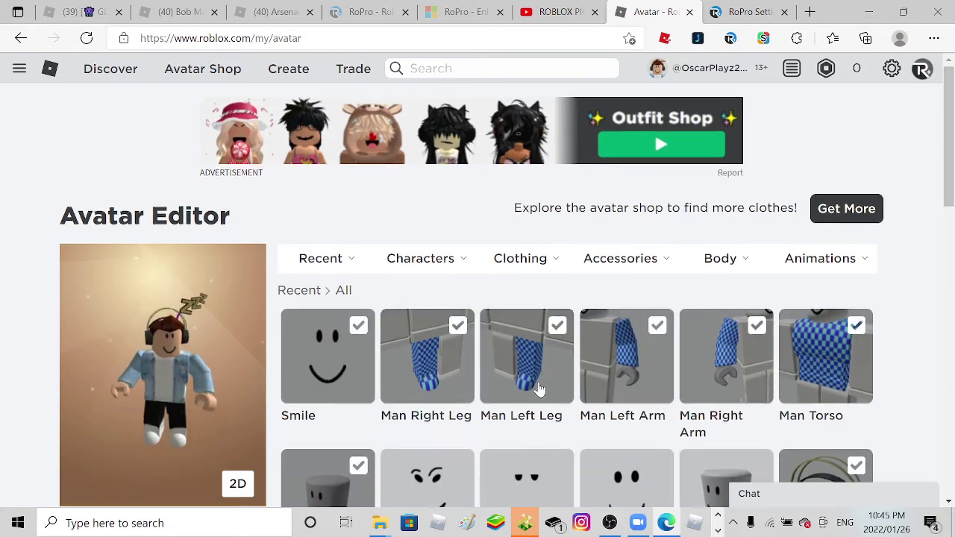
scroll(522, 335, down, 2)
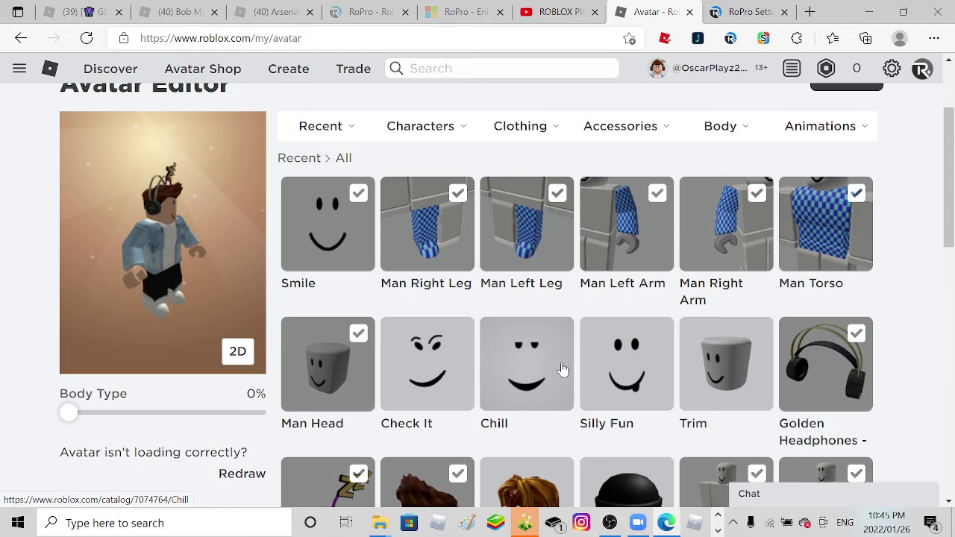
- Swap the avatar's face from Check It to Silly Fun
click(437, 371)
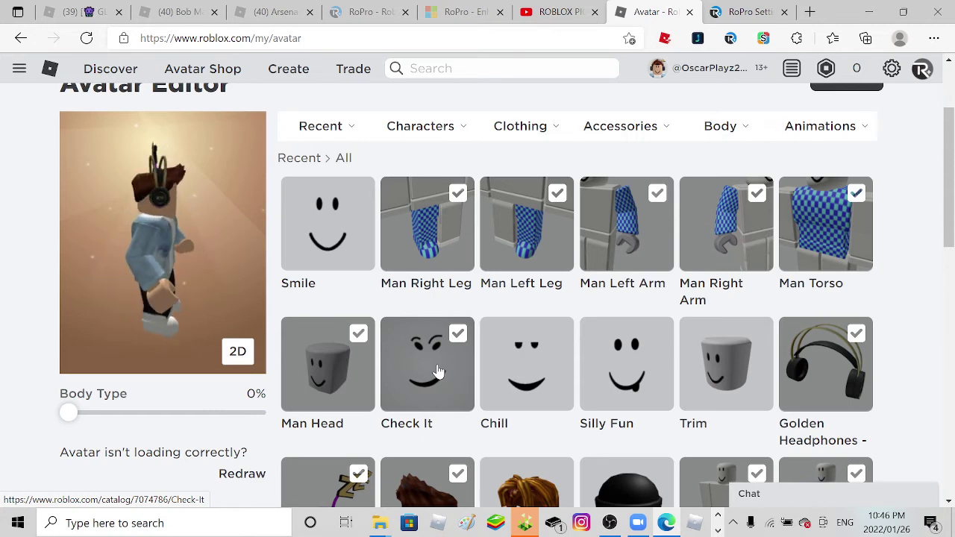
scroll(438, 370, up, 2)
drag(147, 320, 111, 351)
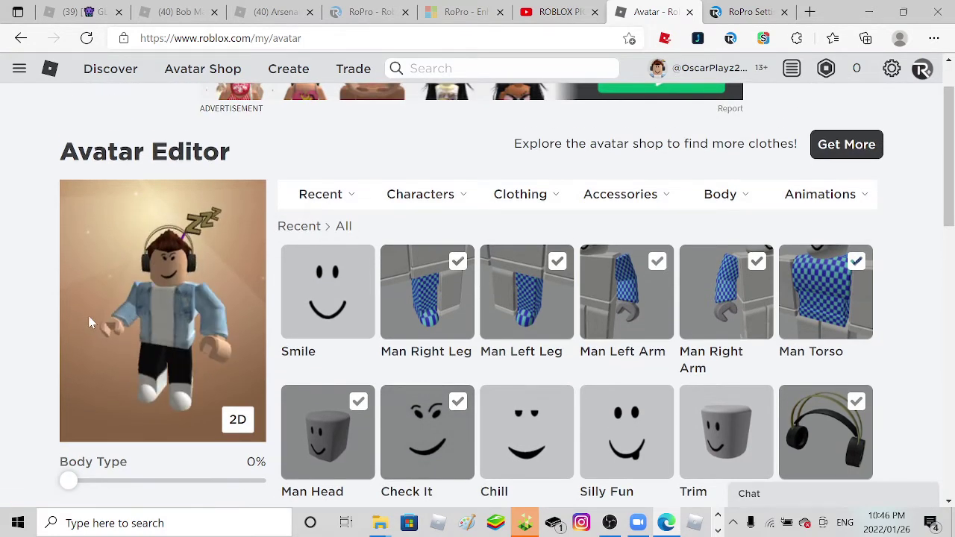
click(634, 437)
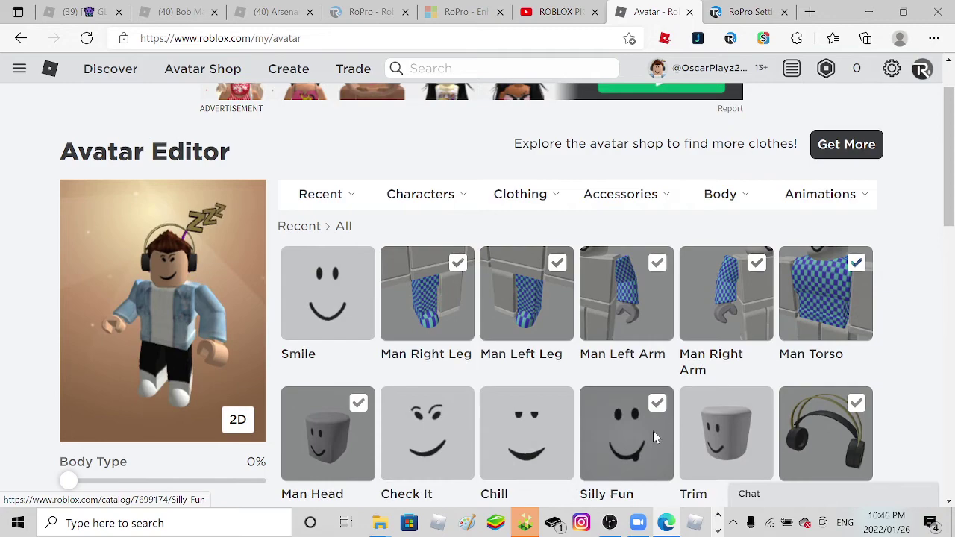
scroll(429, 300, down, 3)
scroll(429, 300, down, 3)
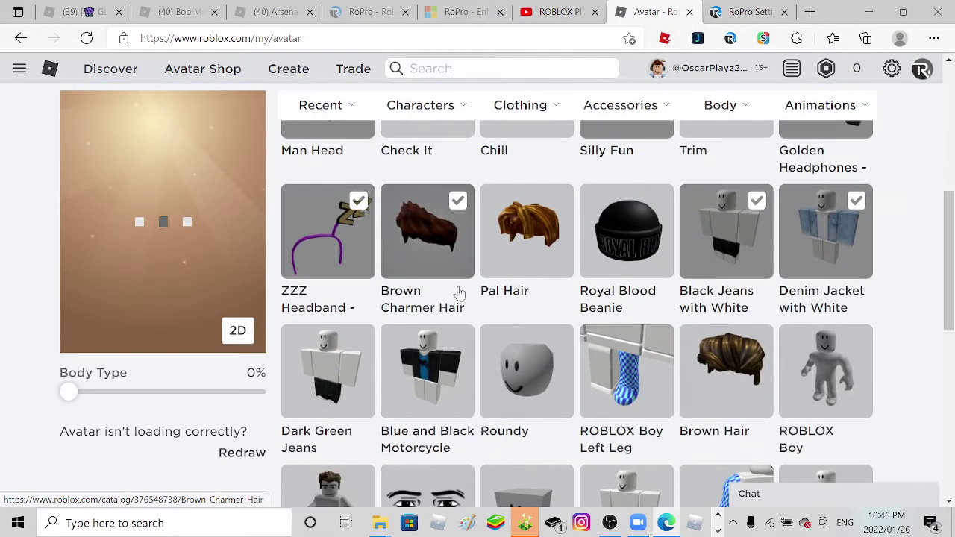
scroll(459, 289, down, 2)
scroll(459, 289, up, 2)
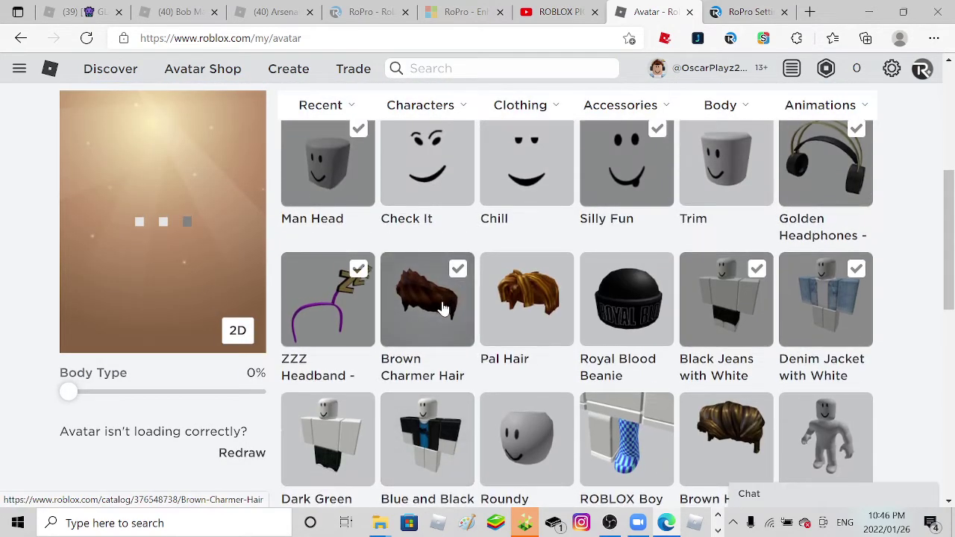
scroll(442, 308, down, 1)
scroll(443, 308, up, 1)
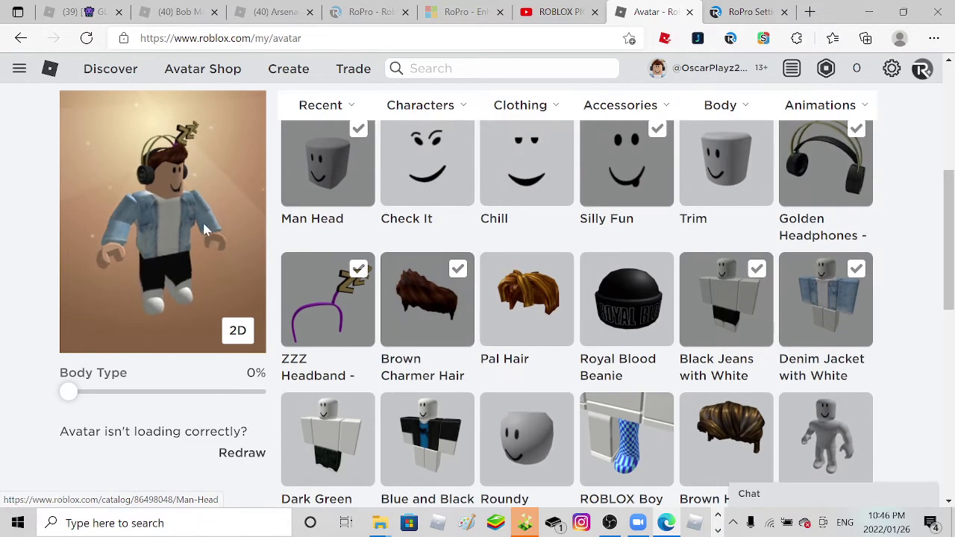
scroll(202, 220, up, 3)
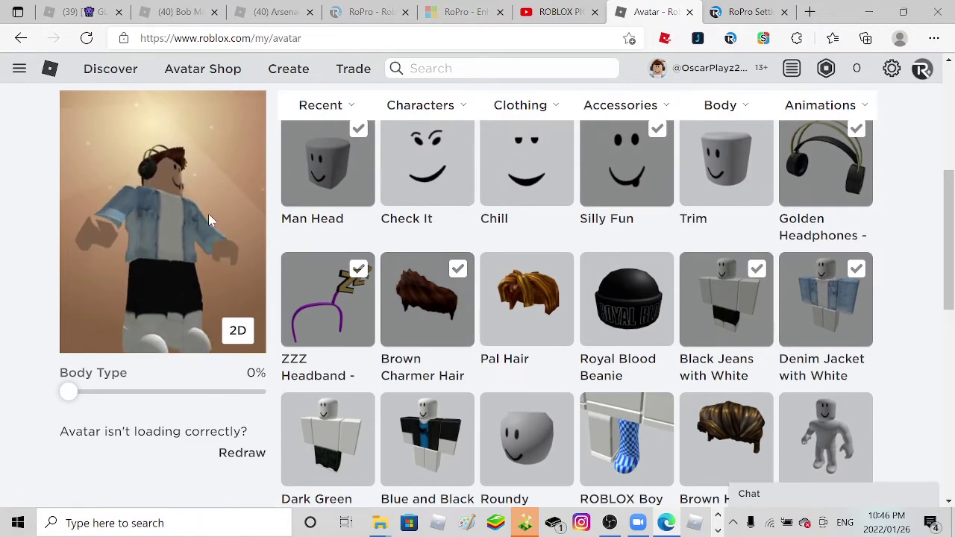
mouse_move(620, 105)
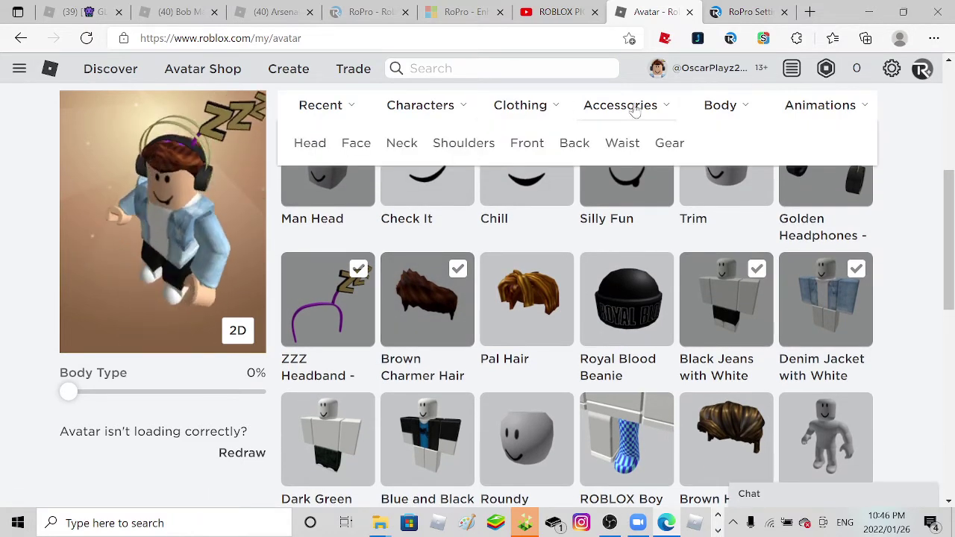
- Put the Stylish Aviators sunglasses from Accessories > Face on the avatar
click(356, 142)
scroll(470, 351, down, 3)
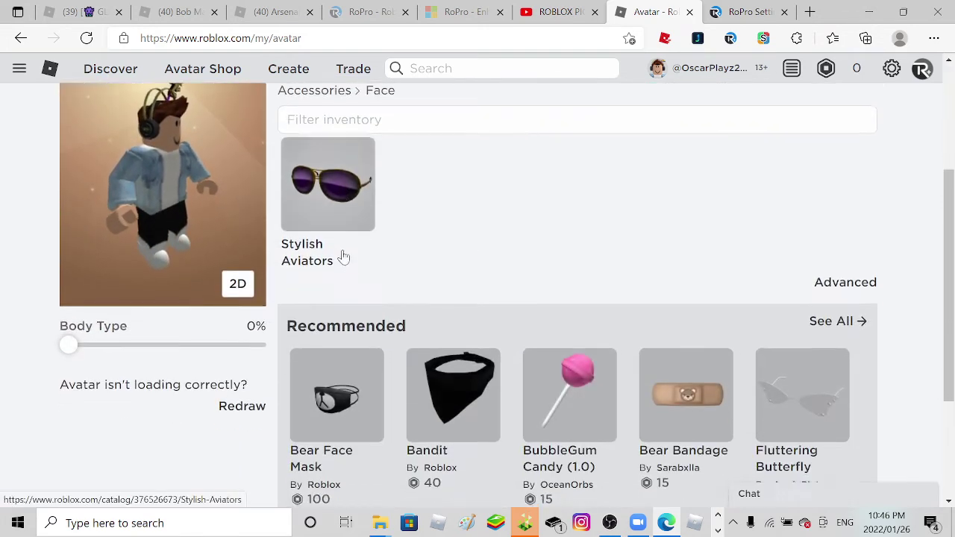
click(328, 187)
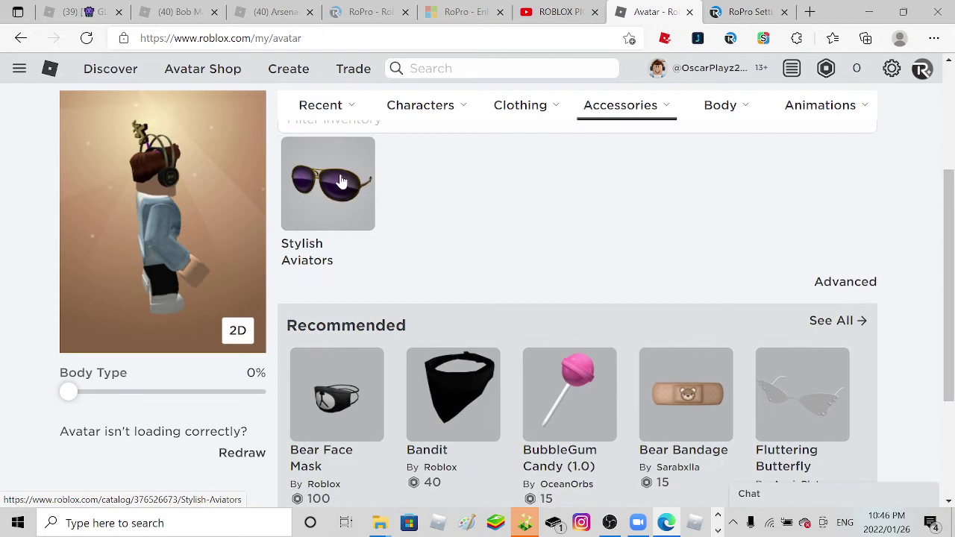
click(341, 181)
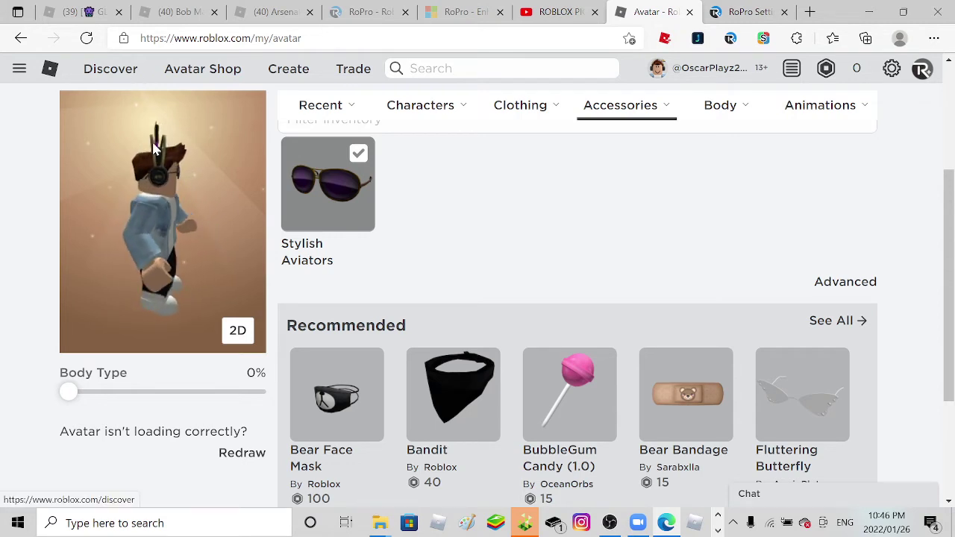
mouse_move(152, 142)
mouse_down()
mouse_move(150, 235)
mouse_move(112, 235)
mouse_move(166, 231)
mouse_move(194, 209)
mouse_move(161, 227)
mouse_move(152, 264)
mouse_move(170, 248)
mouse_up()
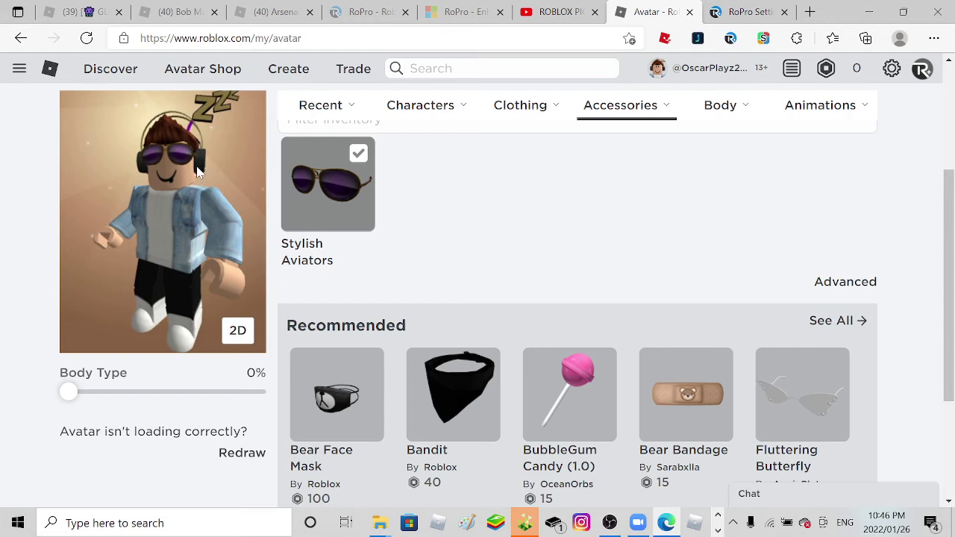
scroll(227, 172, down, 3)
drag(226, 172, 198, 158)
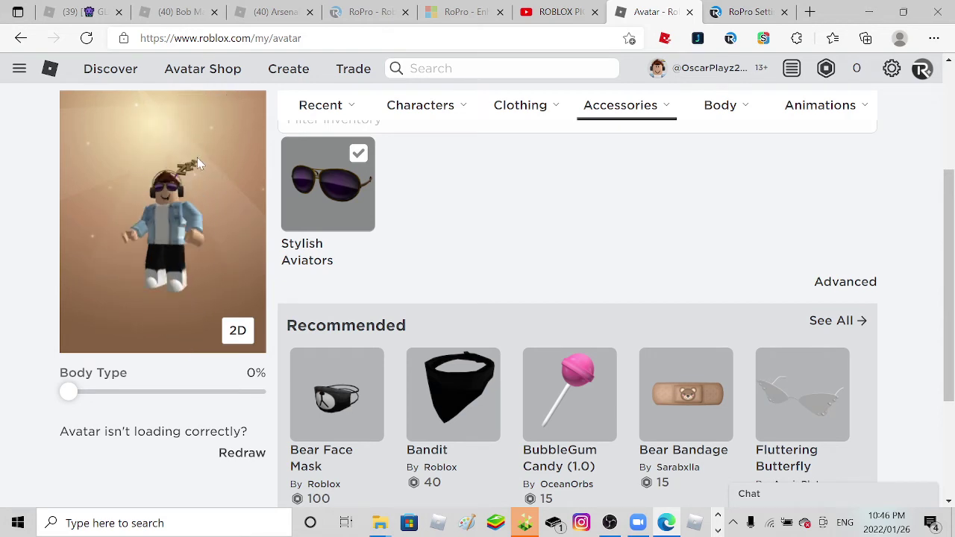
scroll(213, 176, up, 3)
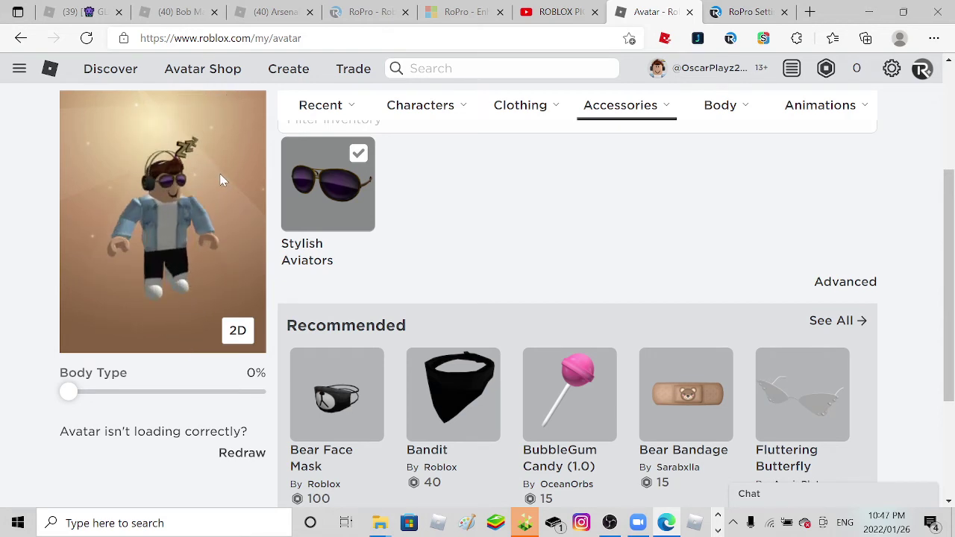
scroll(219, 179, up, 3)
drag(219, 179, 246, 186)
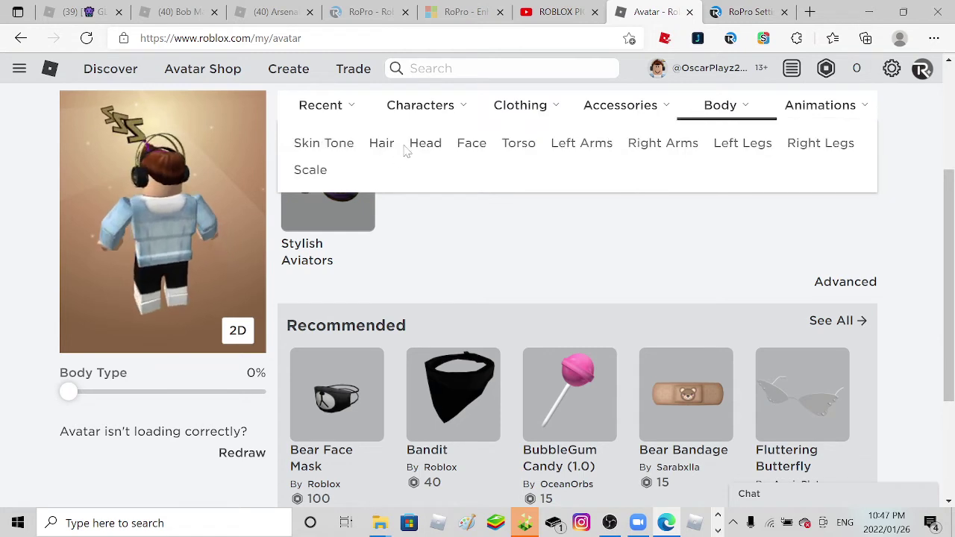
click(817, 109)
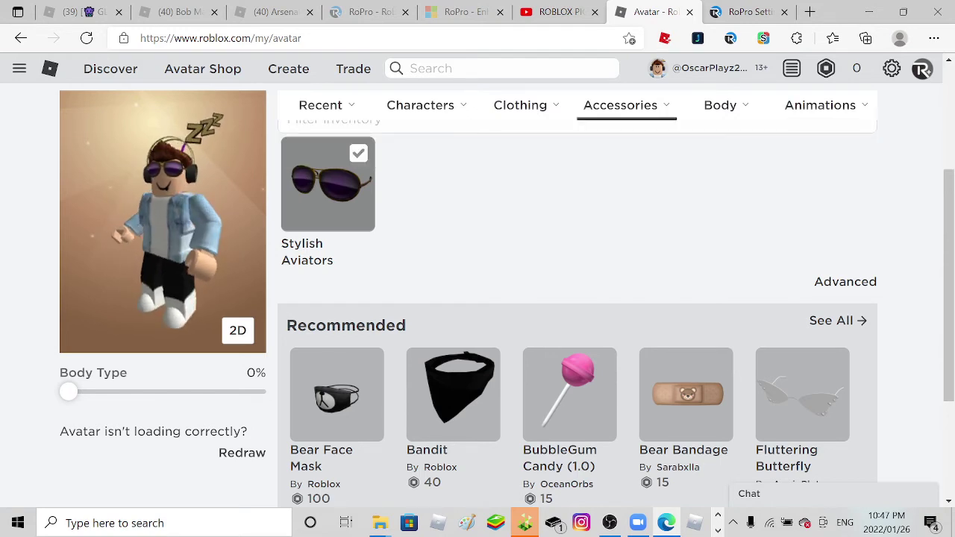
- Search the site and open the Rthro Animation Package page
click(507, 68)
text(R)
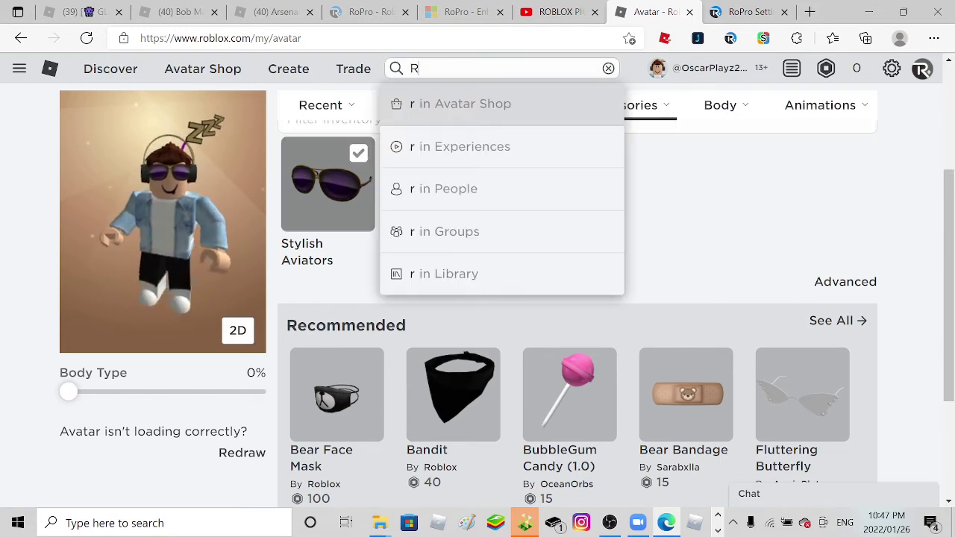
text(thro)
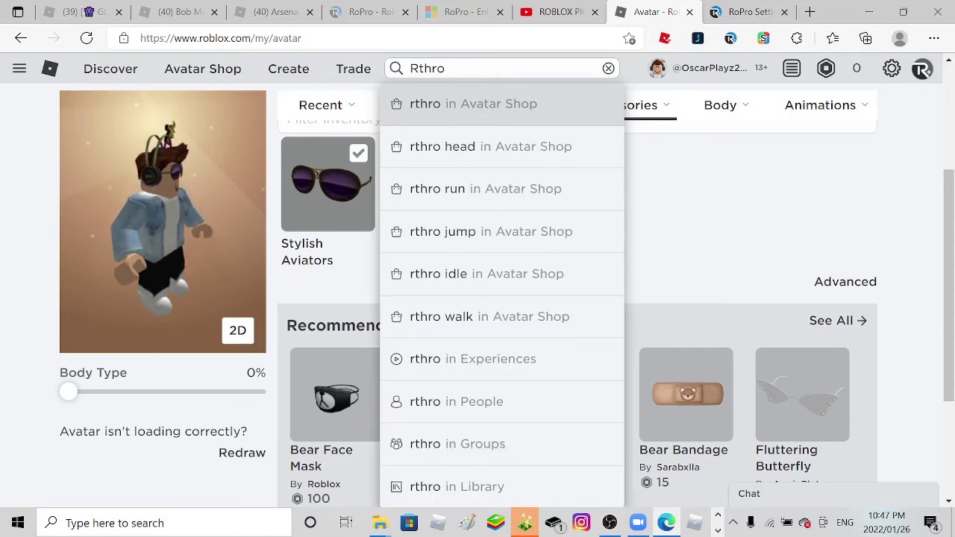
text( S)
key(BackSpace)
text(Ani)
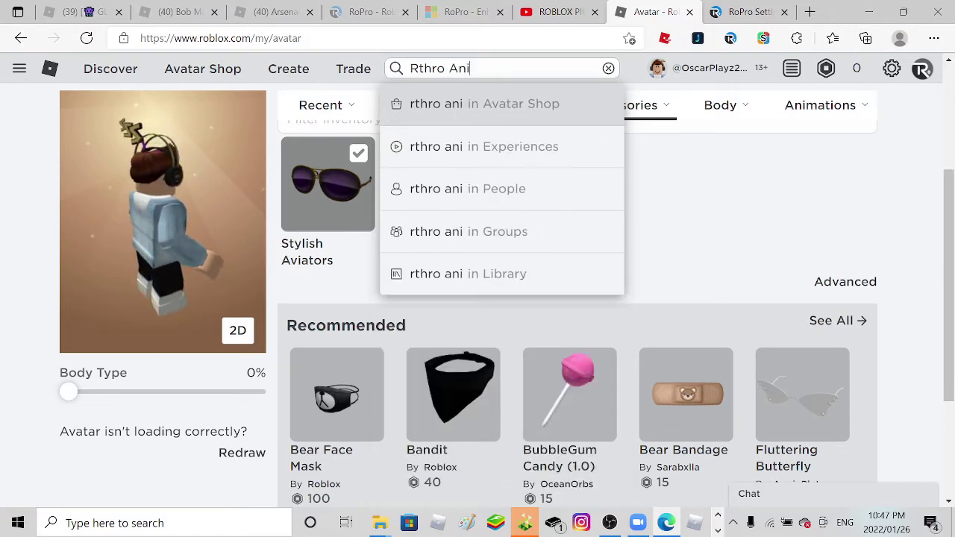
text(mation )
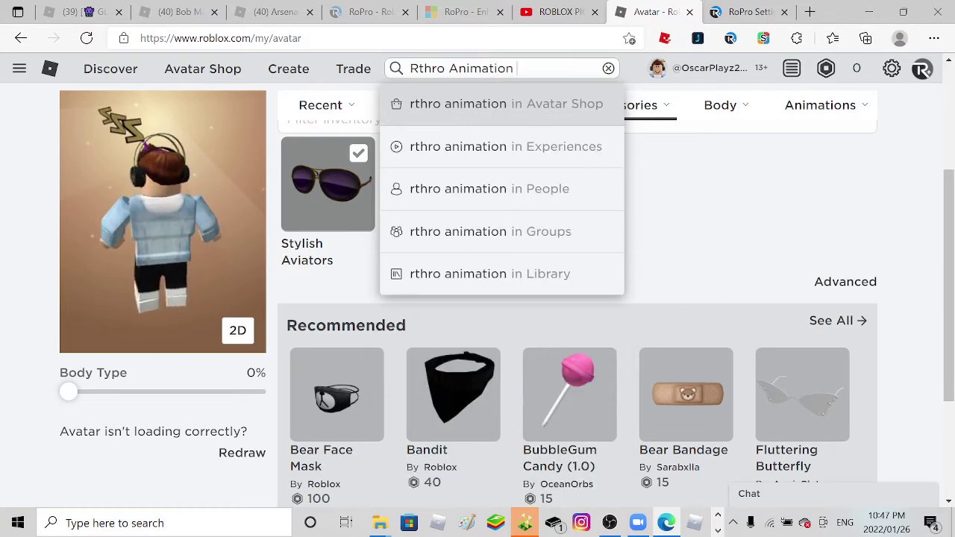
text(pack)
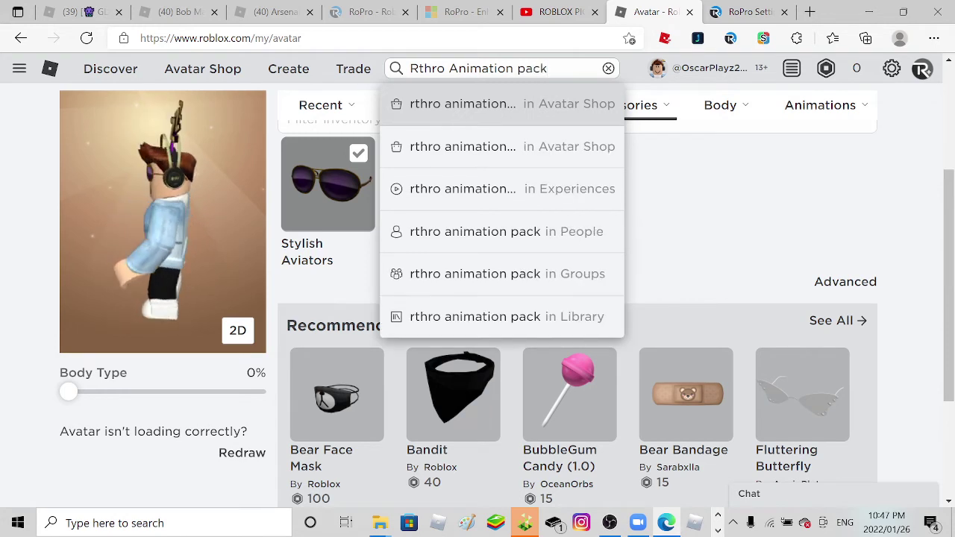
text(age)
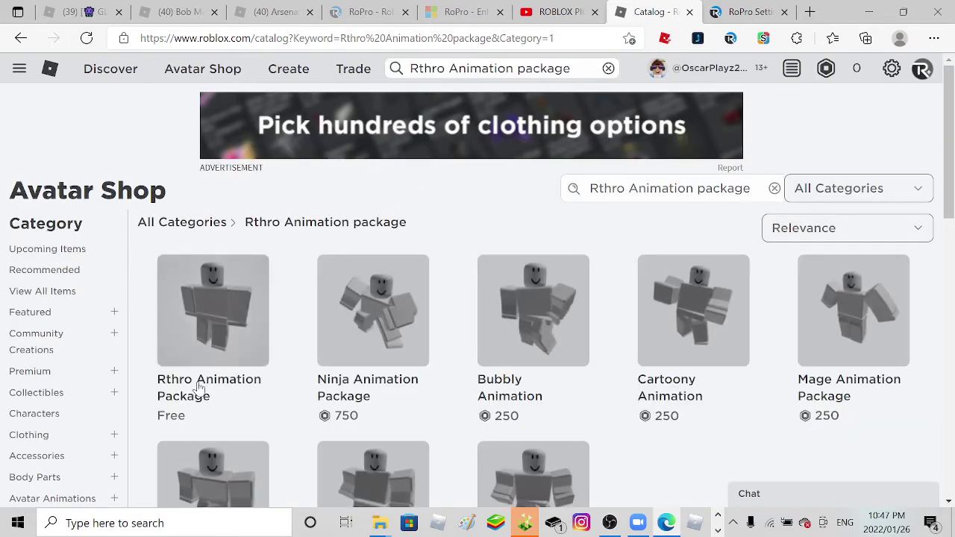
click(200, 382)
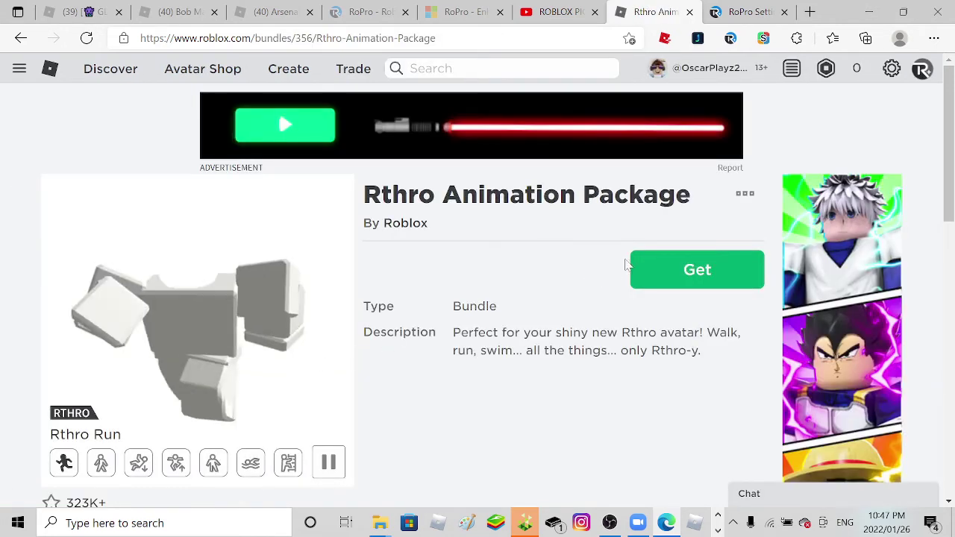
- Get the free Rthro bundle and preview its walk and idle animations
click(671, 270)
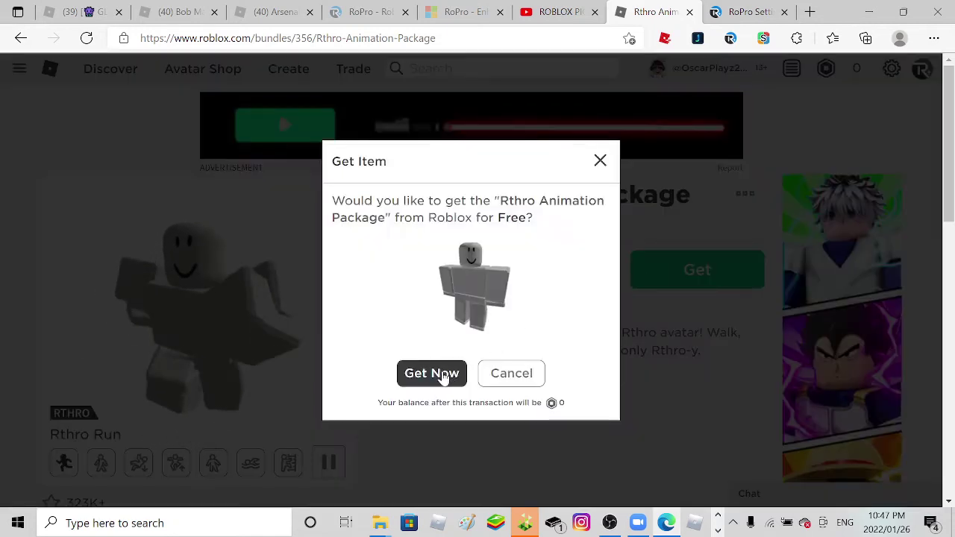
click(432, 372)
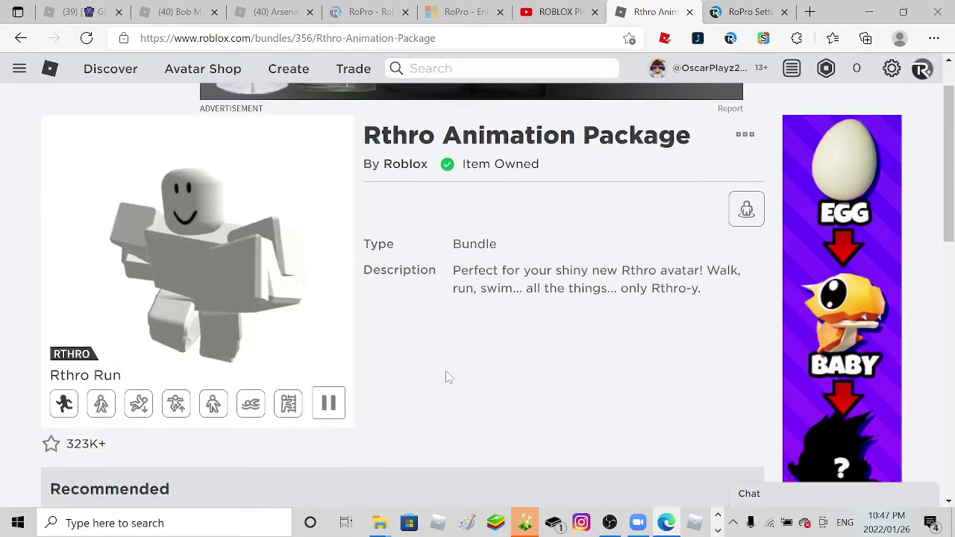
scroll(448, 377, down, 4)
scroll(447, 377, up, 3)
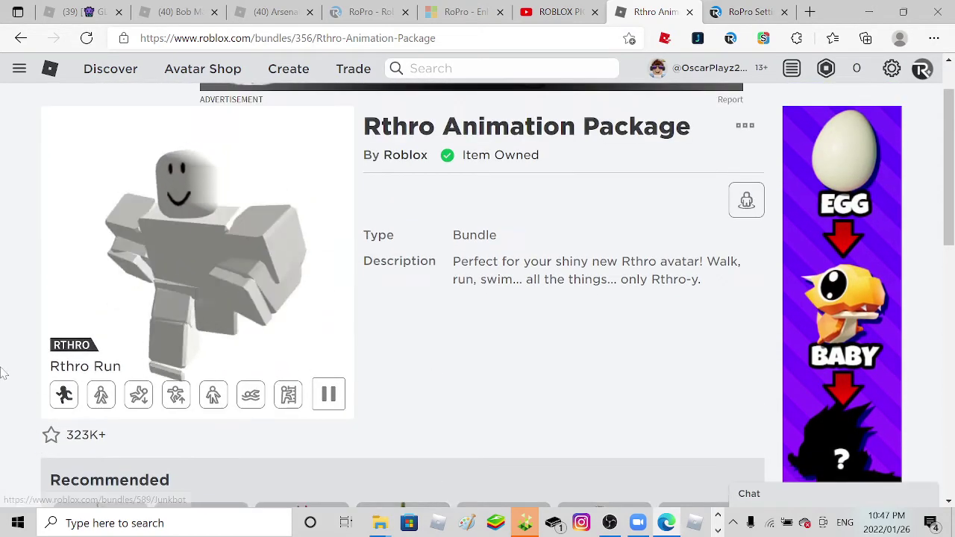
click(101, 394)
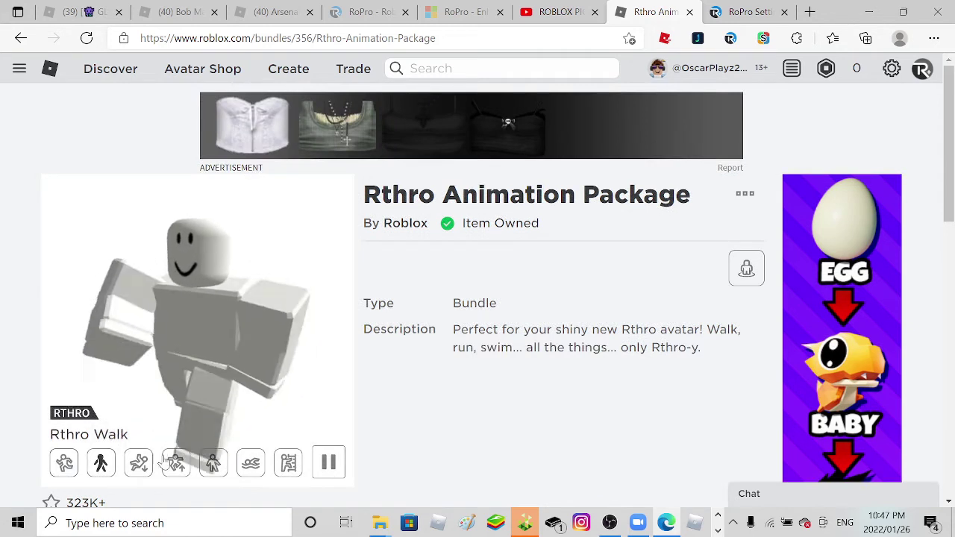
click(214, 462)
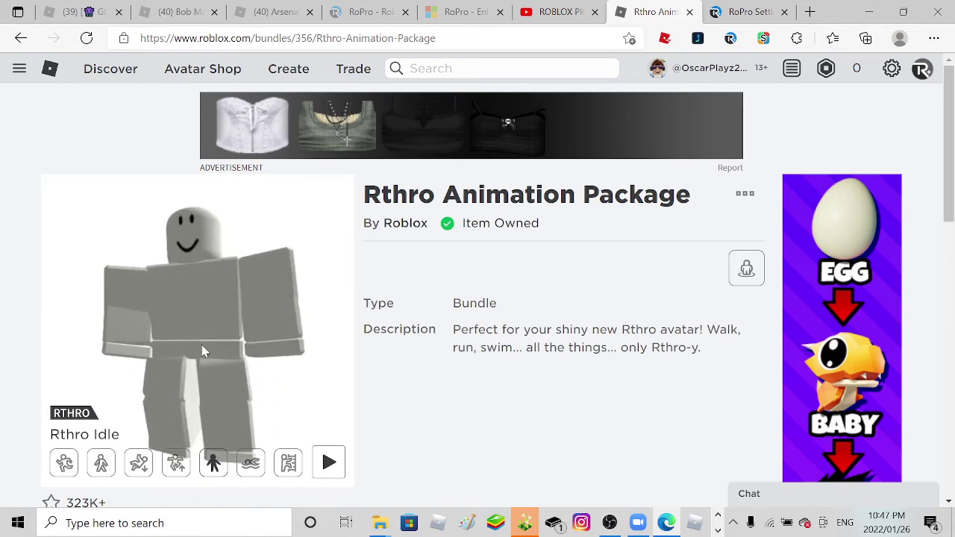
- Equip the Rthro Animation bundle on the avatar in the Avatar Editor
click(18, 69)
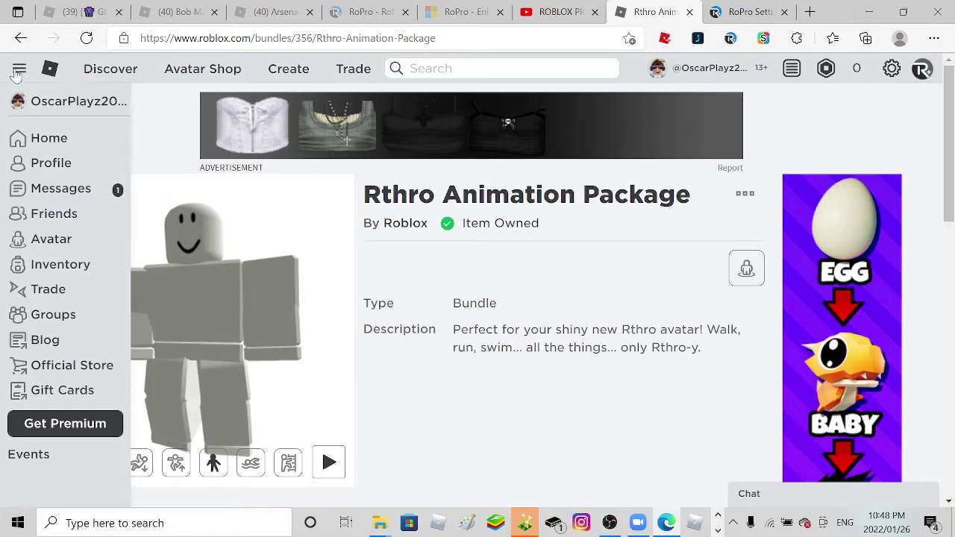
click(52, 239)
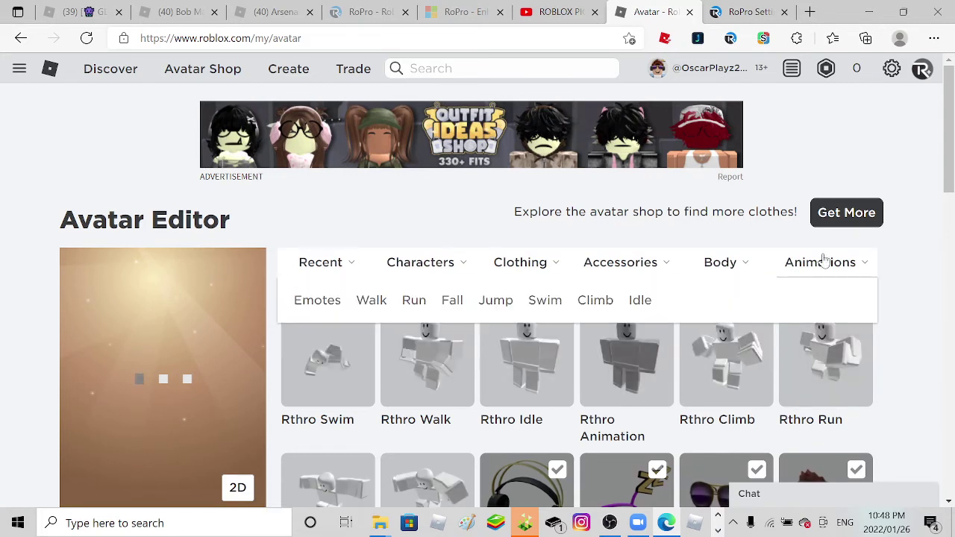
click(626, 364)
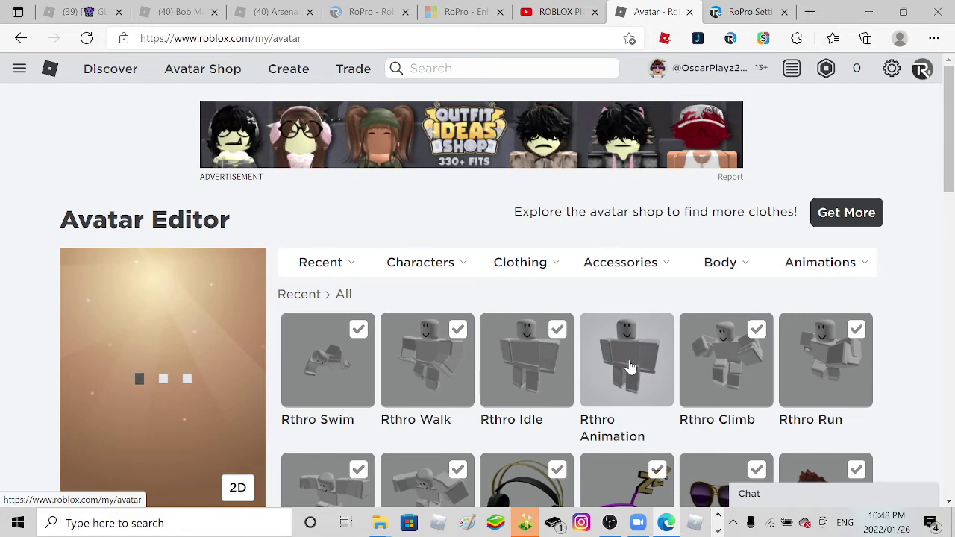
scroll(630, 367, down, 3)
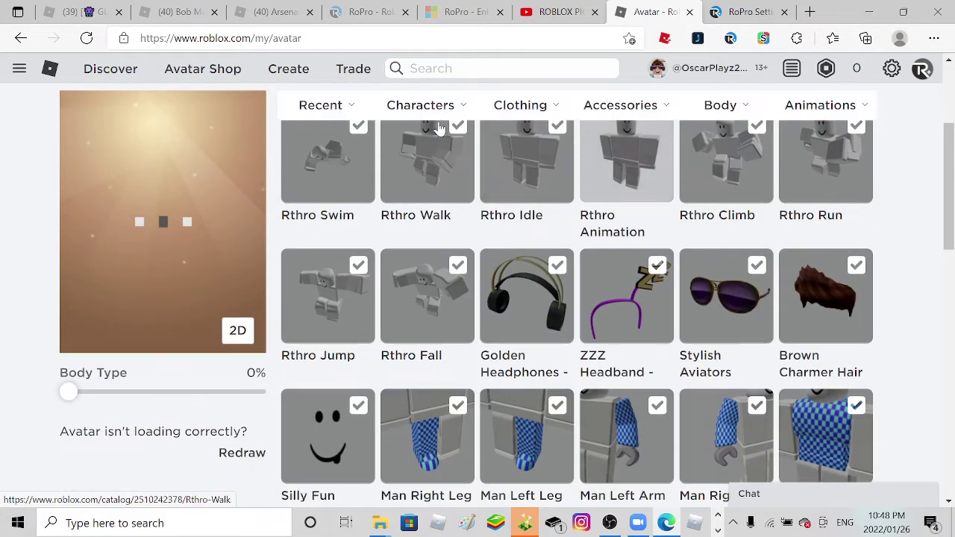
- View the account's saved costumes under Characters > Creations
click(420, 104)
click(404, 142)
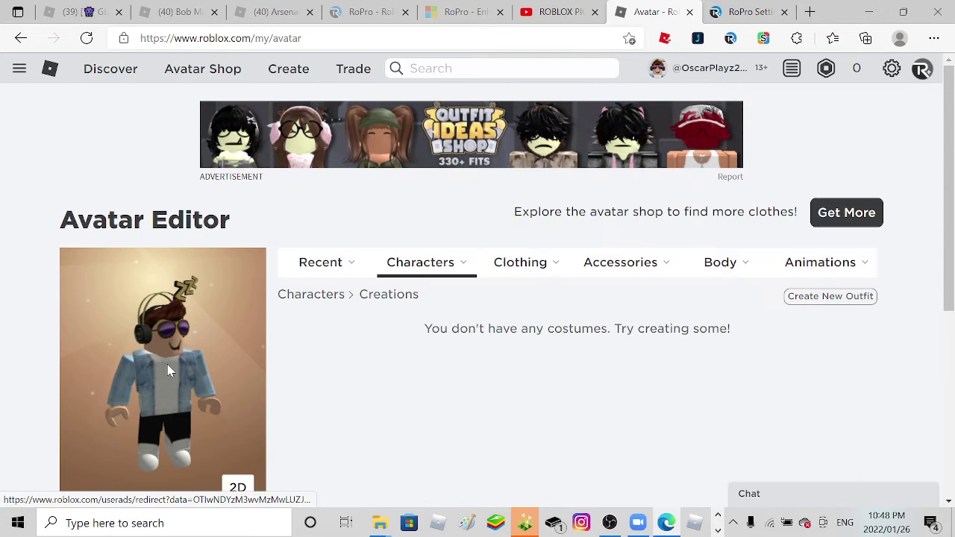
mouse_move(149, 363)
mouse_down()
mouse_move(142, 372)
mouse_move(189, 298)
mouse_up()
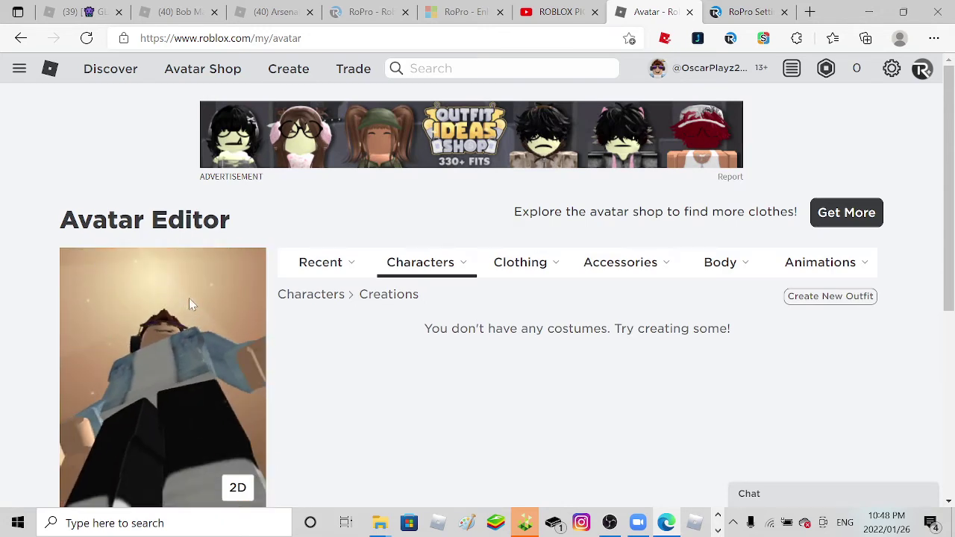
- Raise the avatar's body type slider to 45%
click(719, 261)
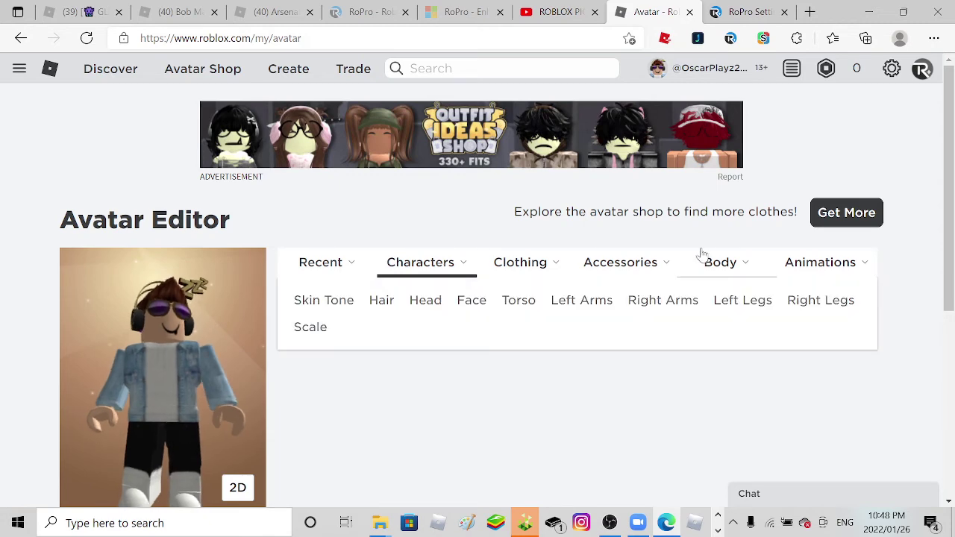
scroll(255, 425, down, 2)
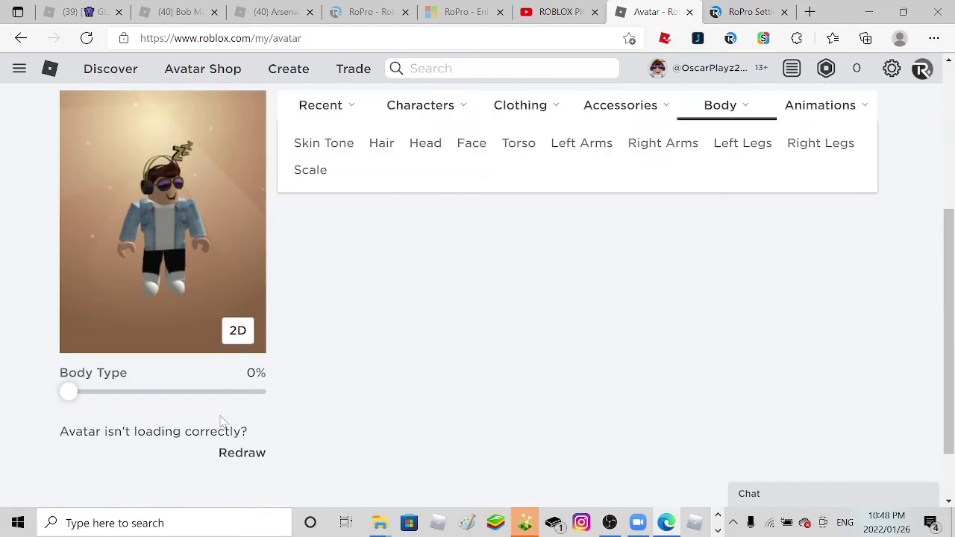
drag(68, 392, 155, 392)
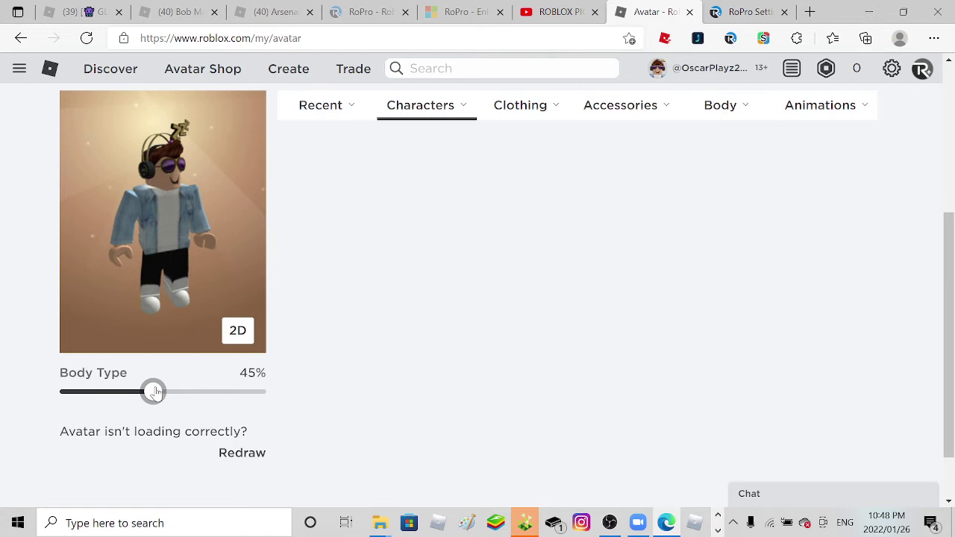
mouse_move(147, 234)
mouse_down()
mouse_move(85, 238)
mouse_move(146, 223)
mouse_up()
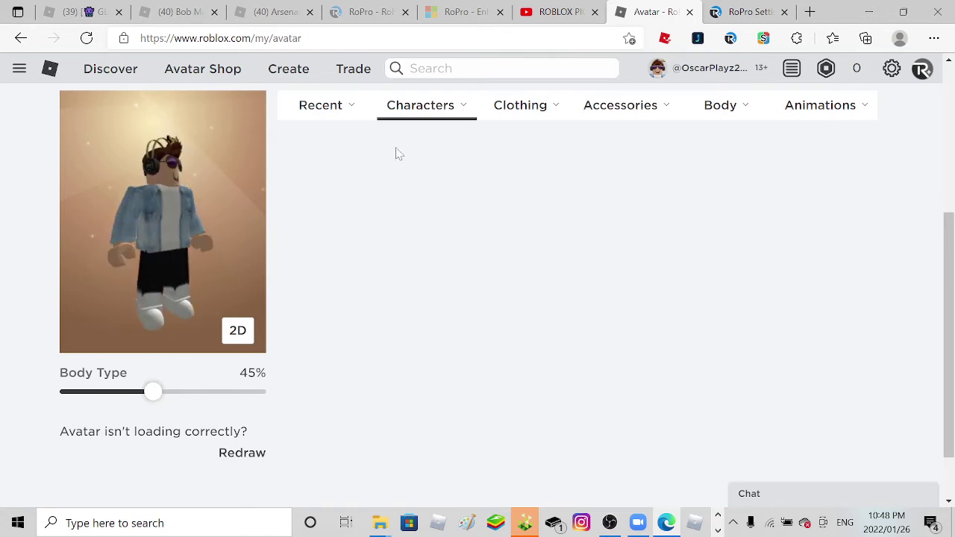
click(821, 105)
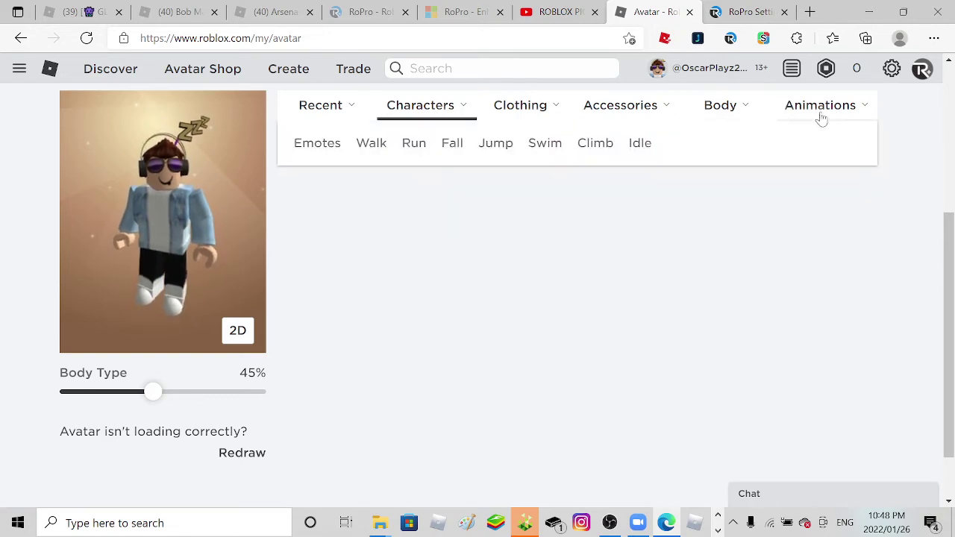
click(720, 105)
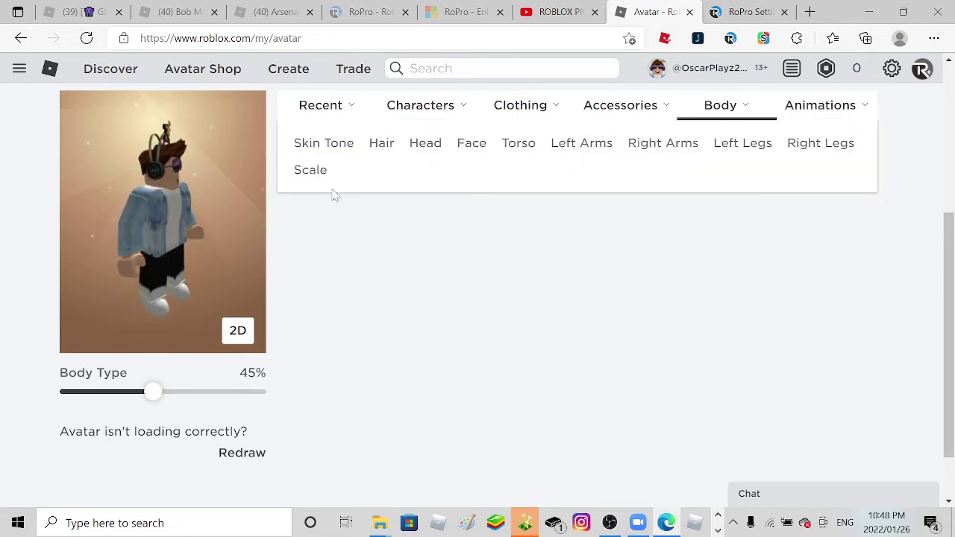
- In Body Scale, set width 95%, proportions 100%, body type 50%, height 100%
click(310, 169)
scroll(477, 298, down, 2)
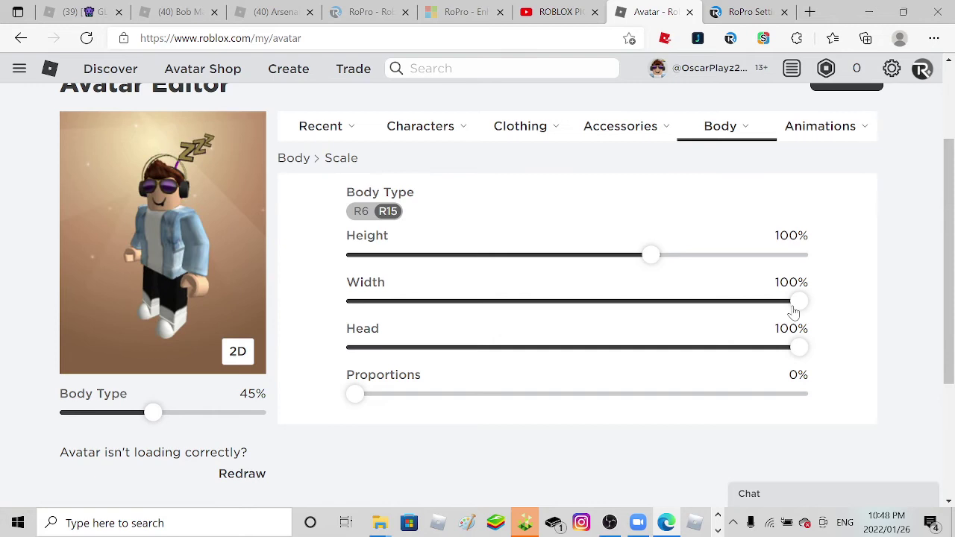
drag(796, 301, 727, 303)
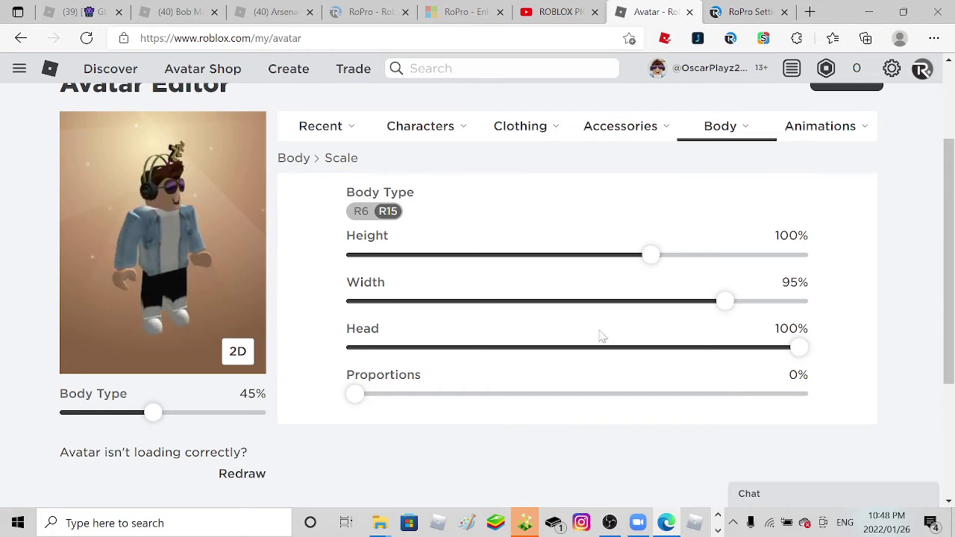
scroll(193, 228, up, 2)
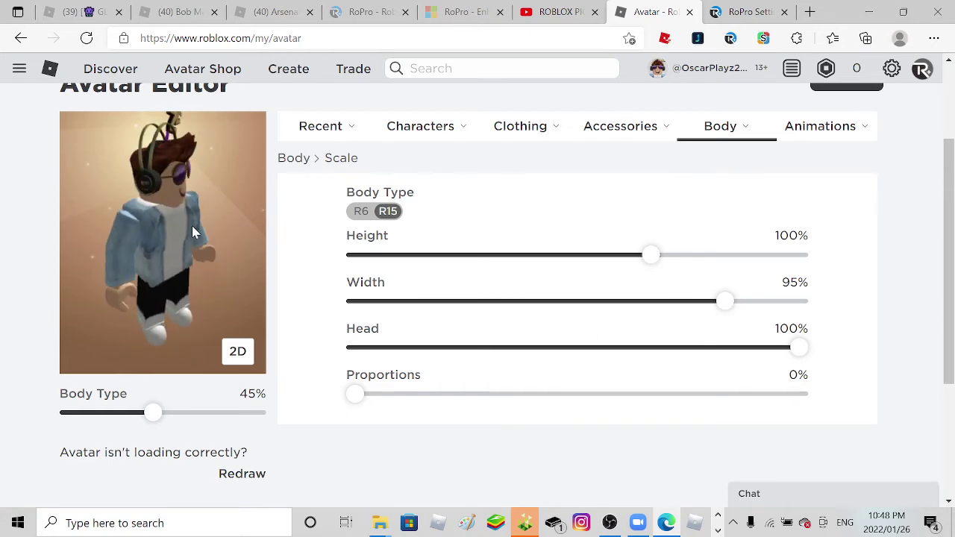
mouse_move(194, 228)
mouse_down()
mouse_move(175, 208)
mouse_move(170, 216)
mouse_up()
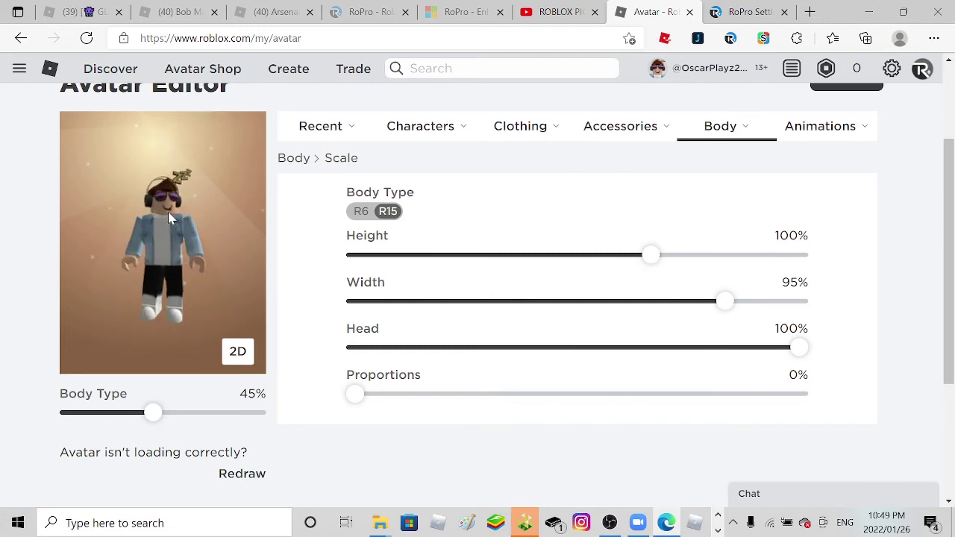
scroll(170, 216, up, 1)
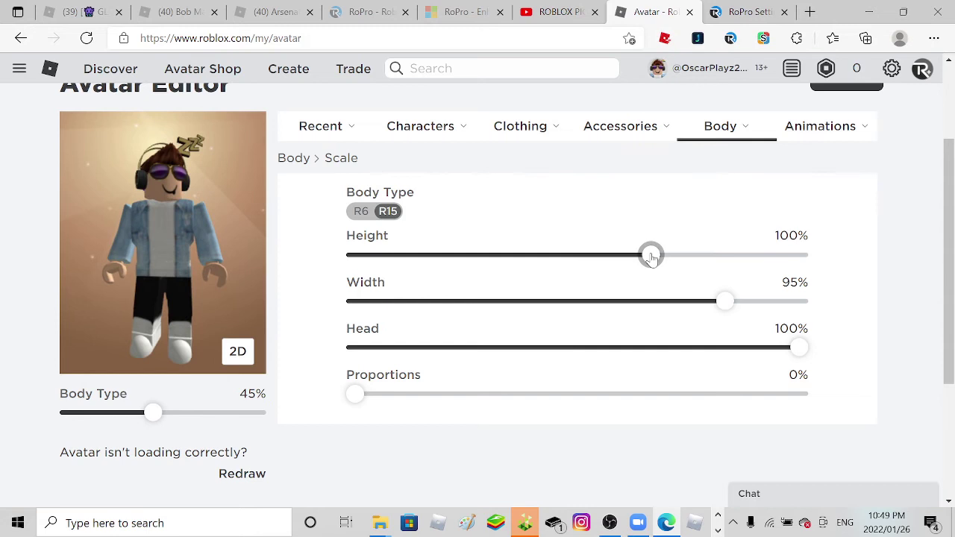
drag(651, 257, 515, 255)
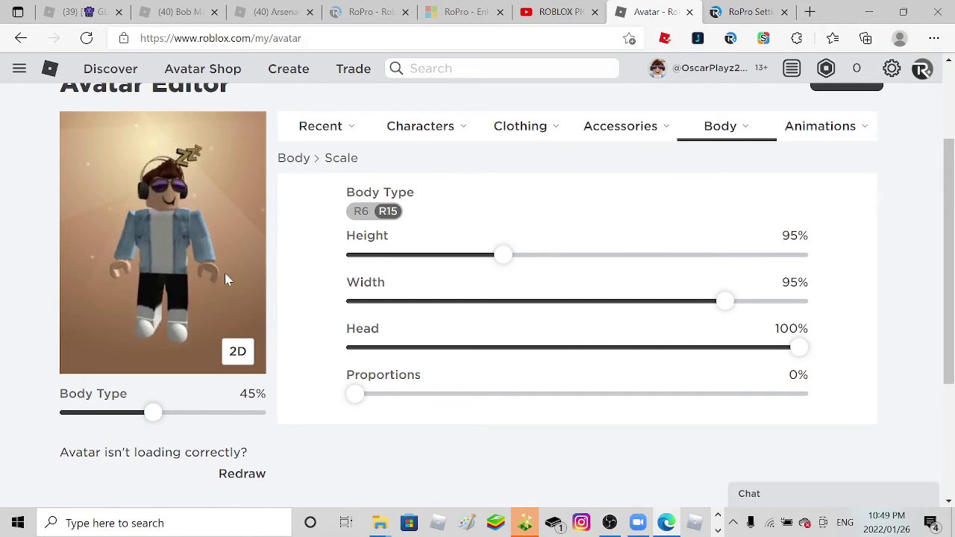
drag(220, 278, 233, 281)
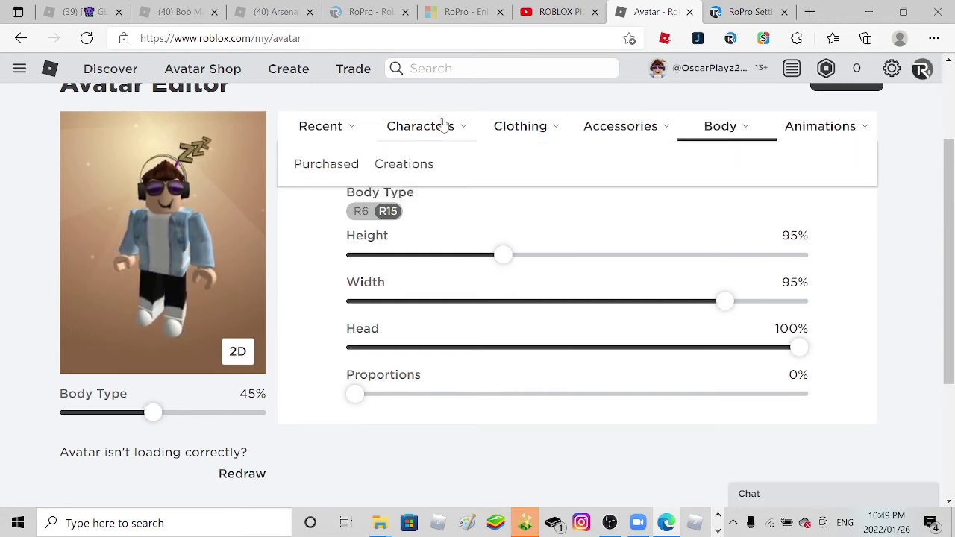
drag(481, 393, 804, 394)
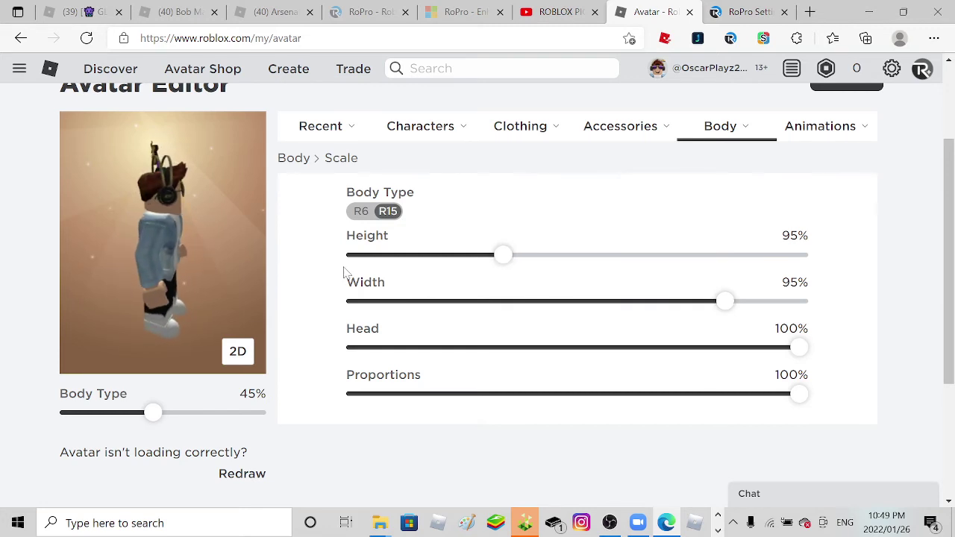
drag(156, 224, 129, 214)
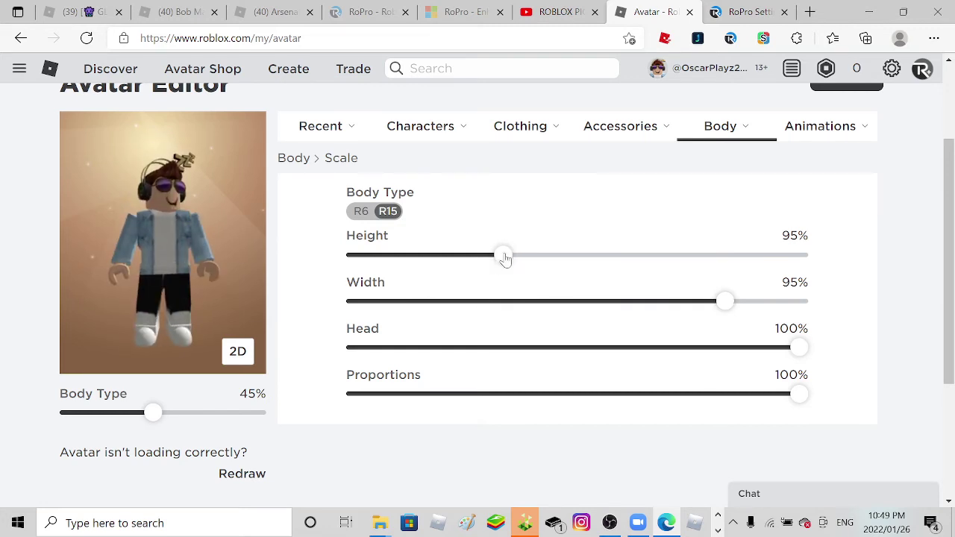
drag(153, 413, 163, 413)
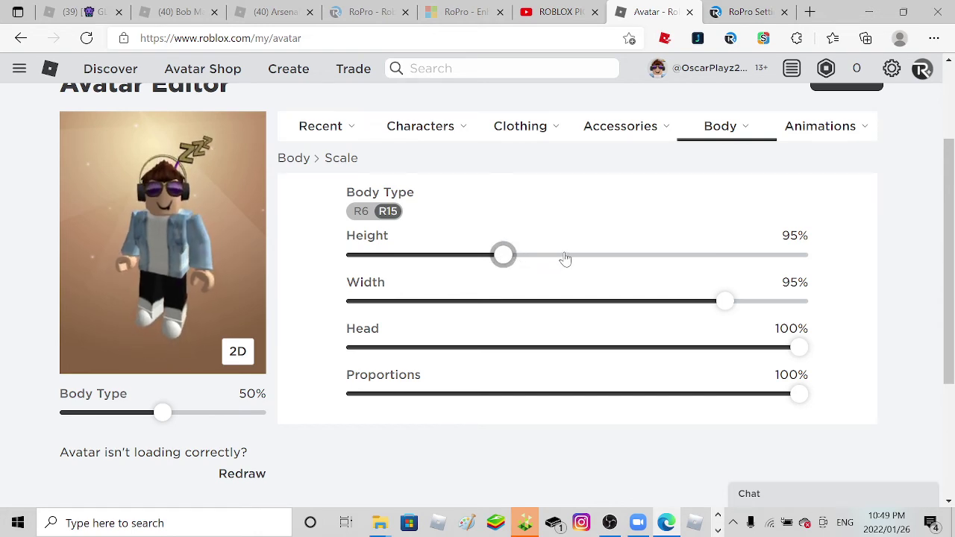
drag(501, 256, 651, 254)
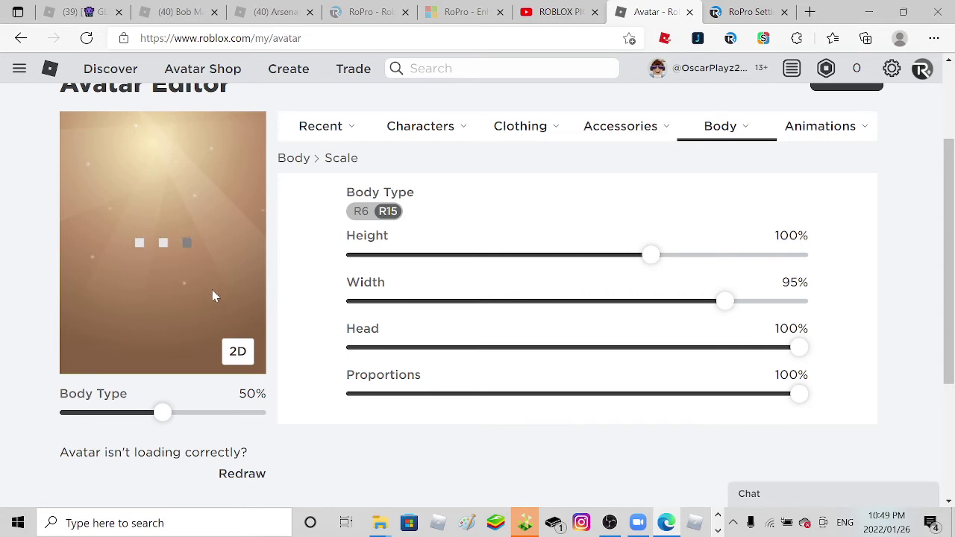
- List the account's owned T-shirts, just Bloxxer, under Clothing > T-Shirts
drag(212, 295, 205, 289)
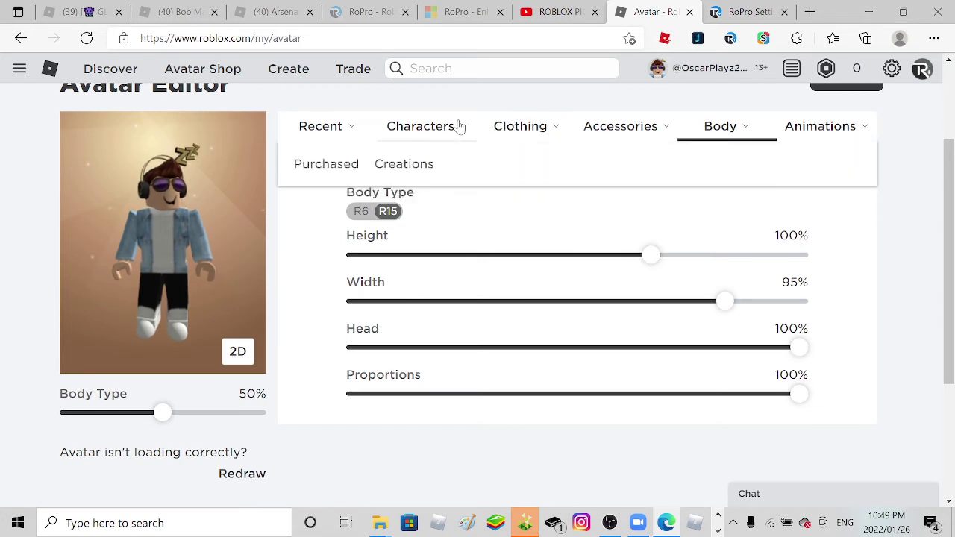
click(405, 162)
click(518, 134)
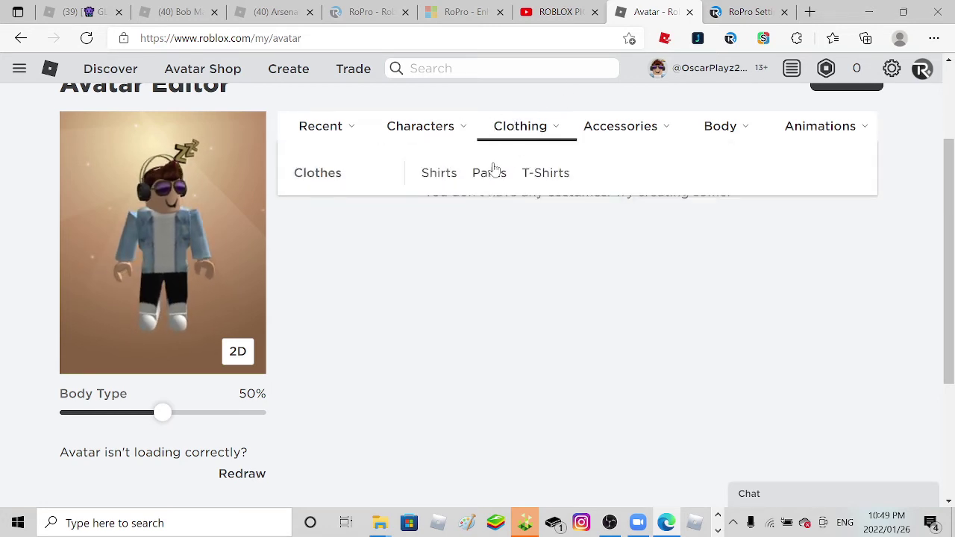
click(534, 177)
scroll(358, 291, down, 1)
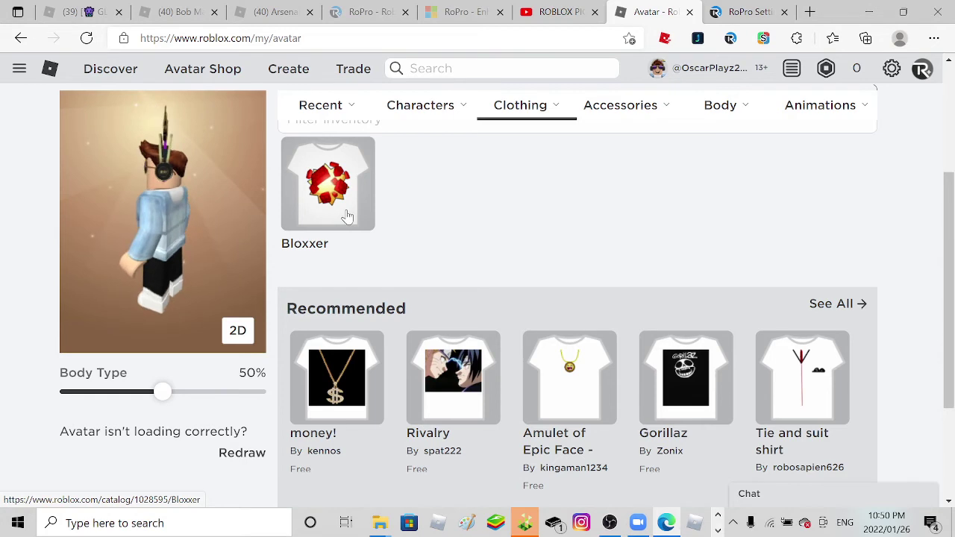
- Open the full recommended-shirts listing and narrow the shop to Clothing > T-Shirts
click(859, 304)
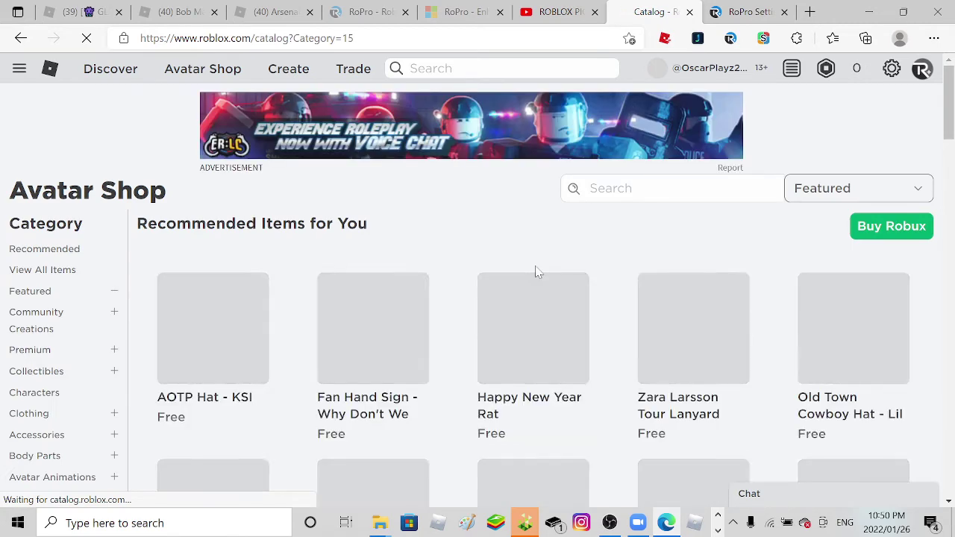
scroll(537, 272, down, 2)
scroll(537, 272, down, 3)
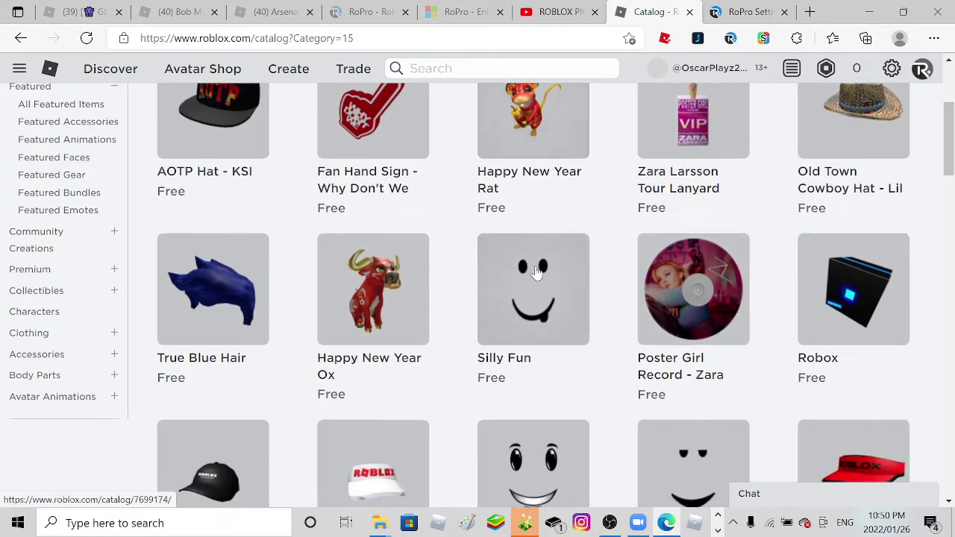
scroll(537, 272, down, 3)
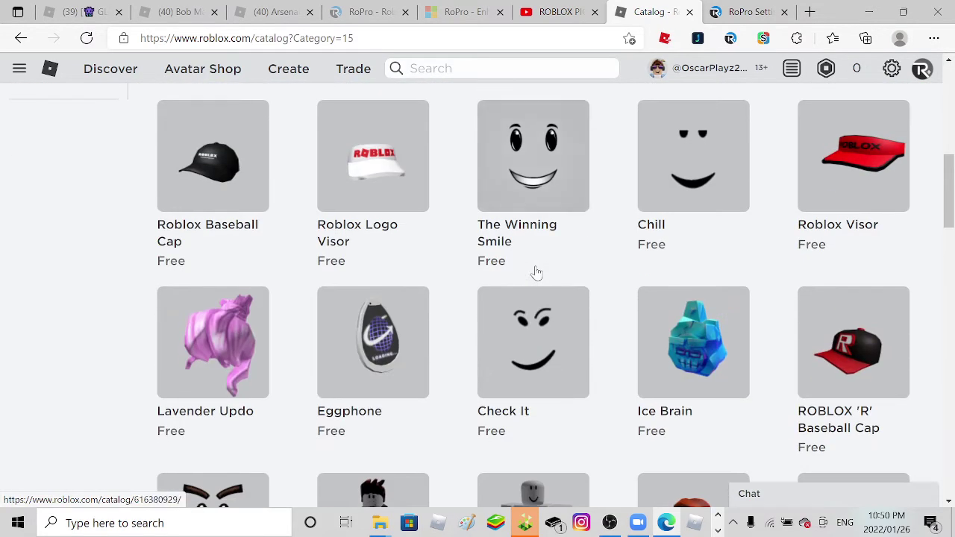
scroll(537, 272, down, 3)
scroll(537, 272, up, 3)
scroll(537, 273, up, 5)
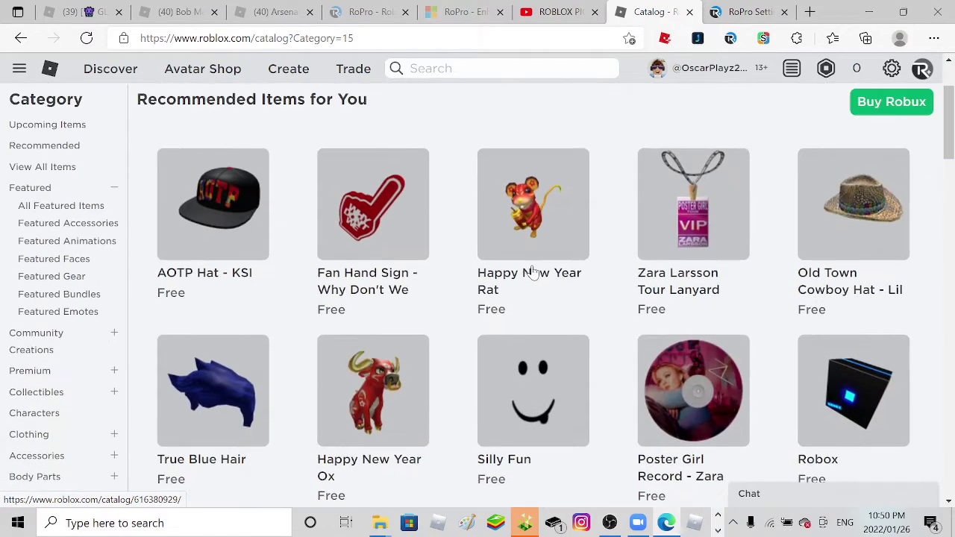
scroll(537, 272, up, 3)
scroll(535, 272, down, 2)
scroll(535, 272, down, 1)
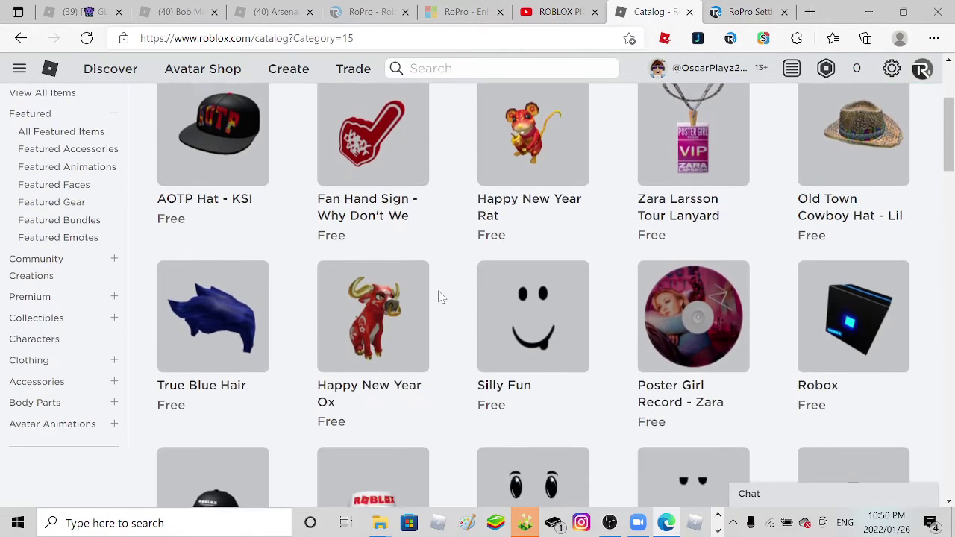
scroll(447, 295, down, 2)
click(29, 285)
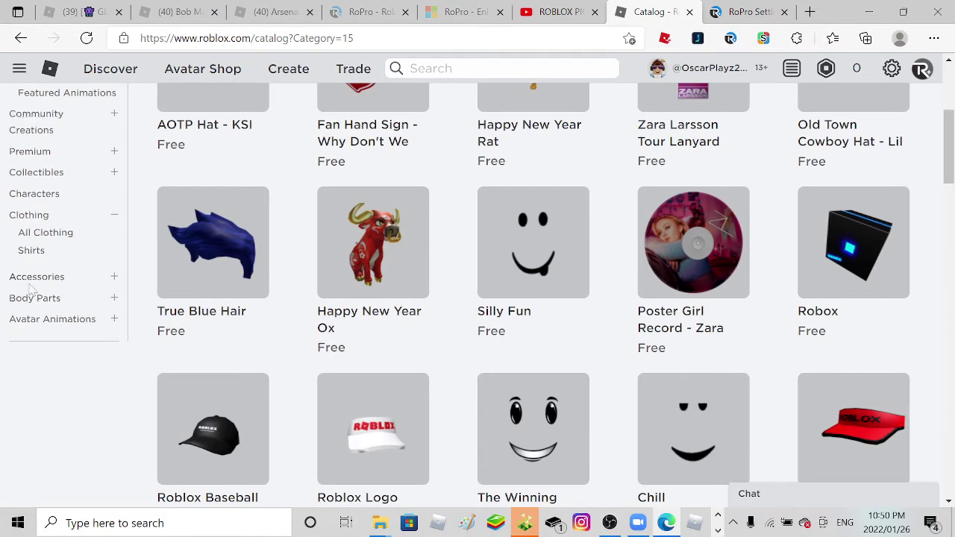
click(35, 215)
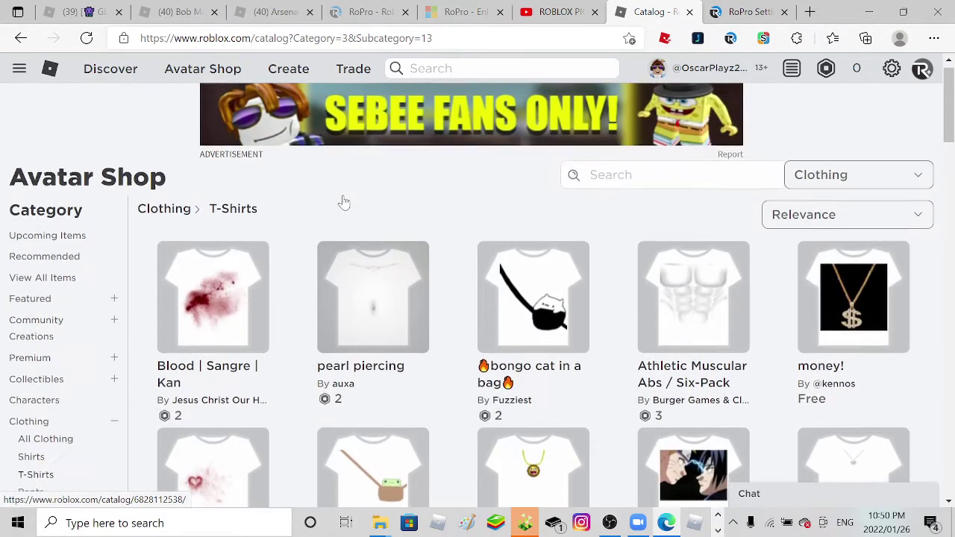
scroll(324, 203, down, 3)
scroll(325, 203, down, 1)
scroll(324, 203, up, 5)
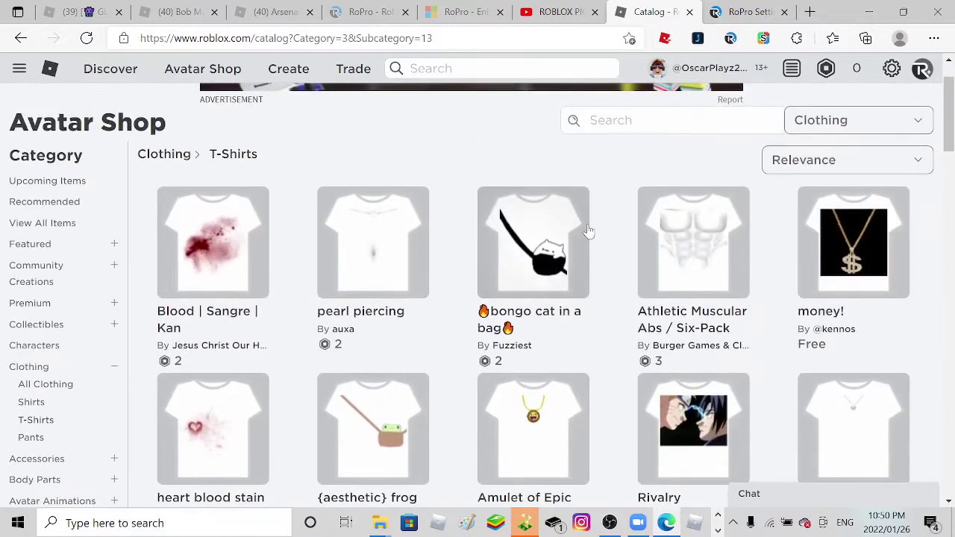
scroll(688, 260, down, 5)
scroll(447, 261, down, 3)
scroll(448, 261, down, 2)
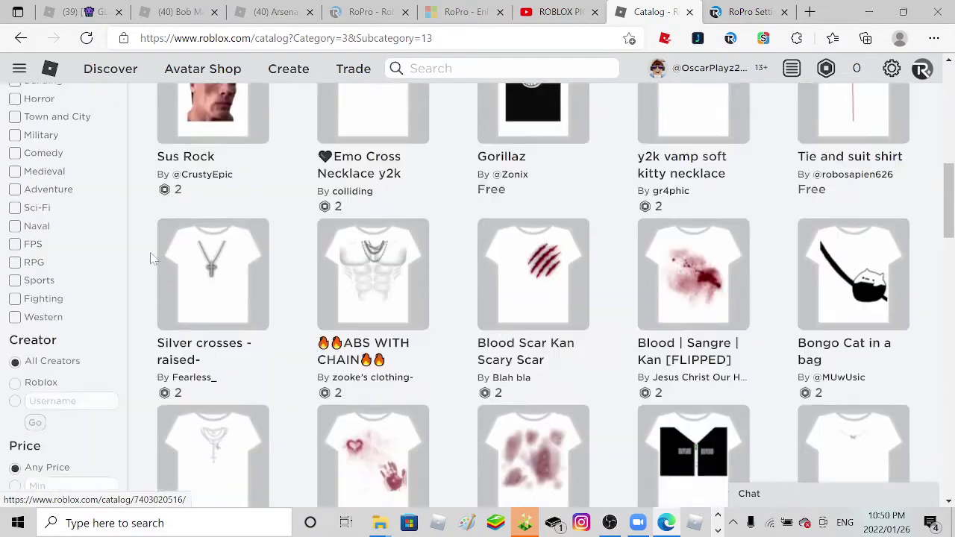
scroll(298, 261, down, 5)
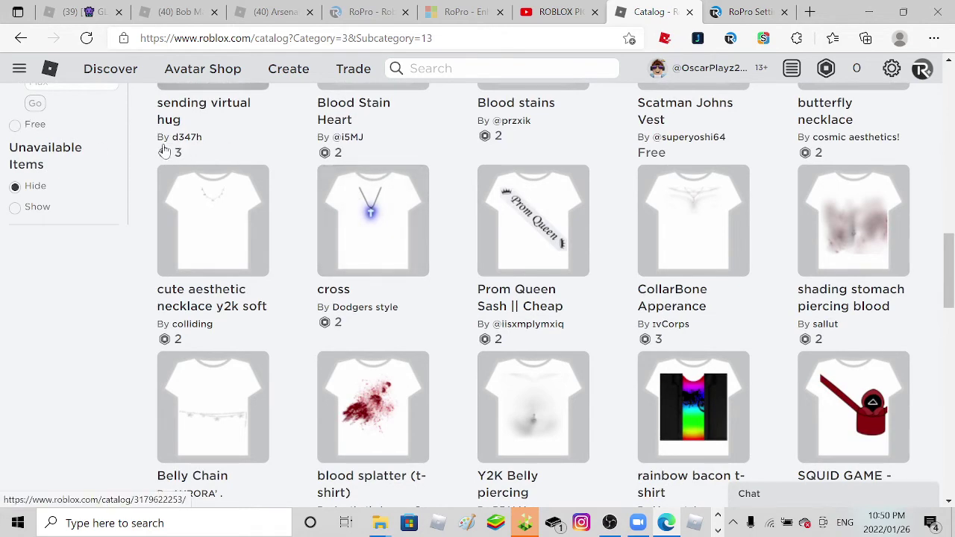
click(14, 126)
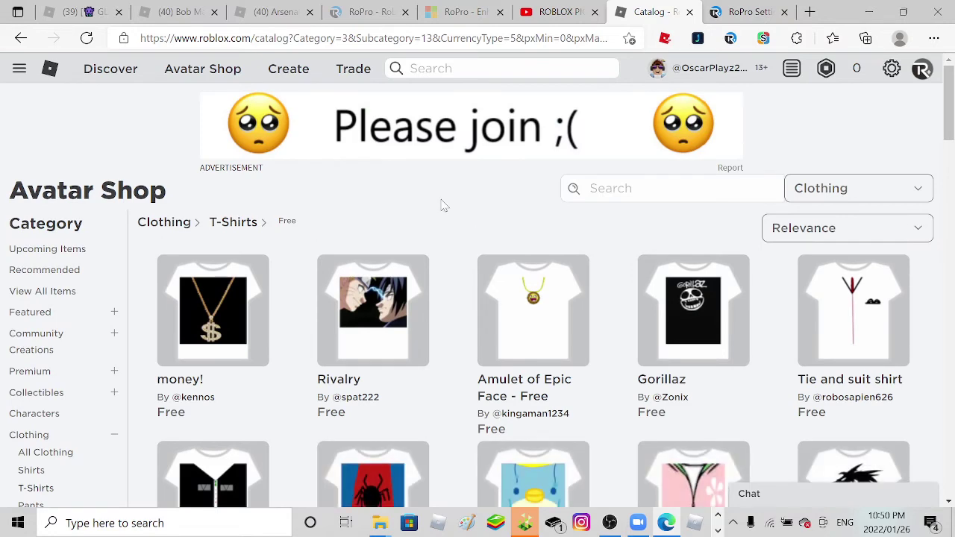
right_click(419, 216)
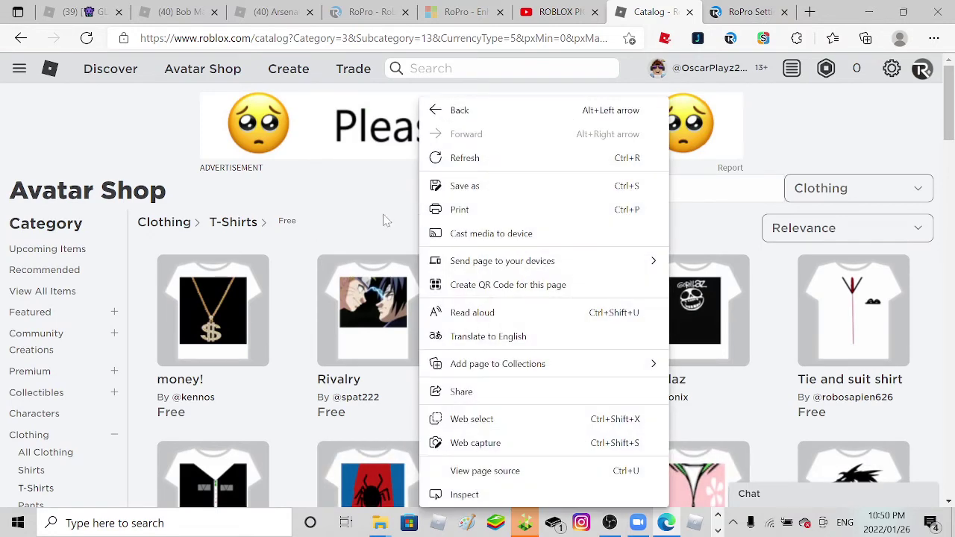
click(387, 220)
scroll(386, 220, down, 2)
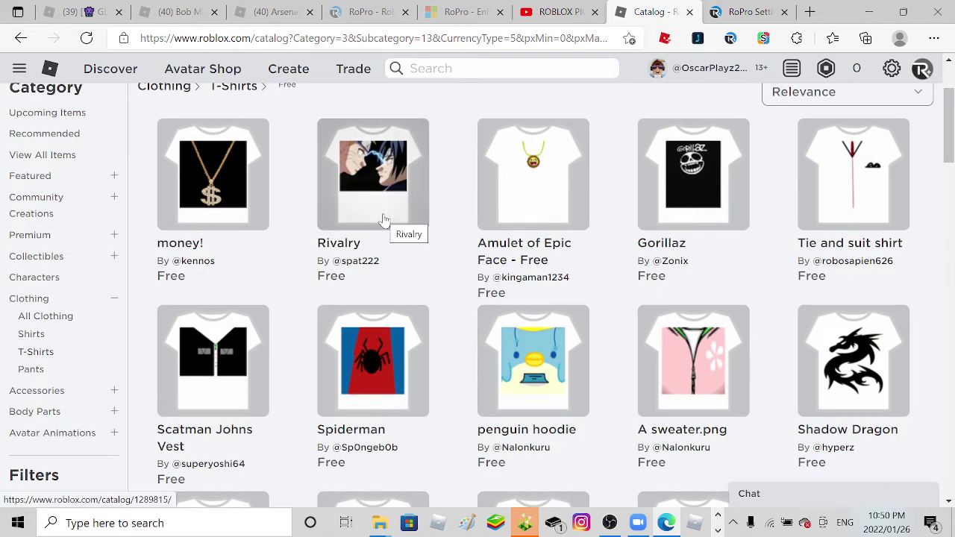
scroll(399, 217, down, 3)
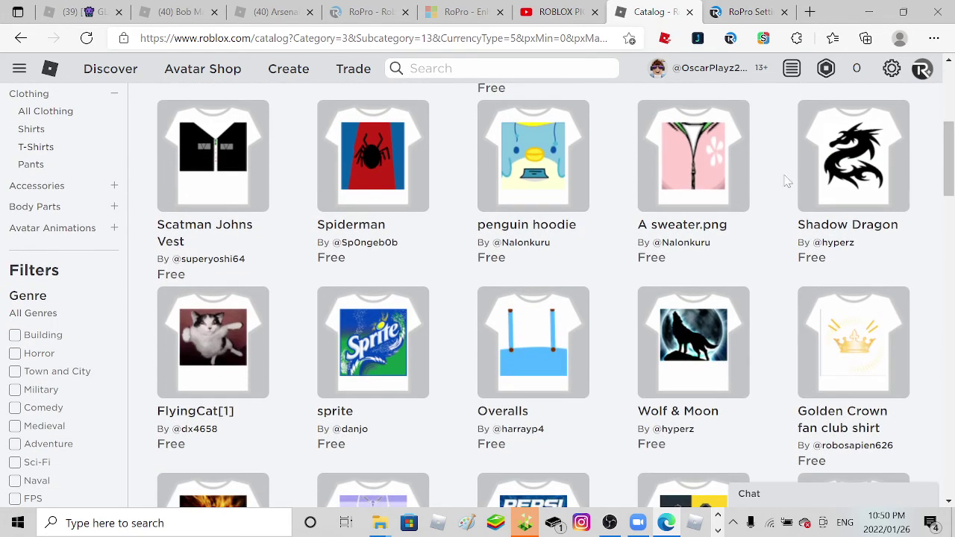
scroll(712, 337, down, 1)
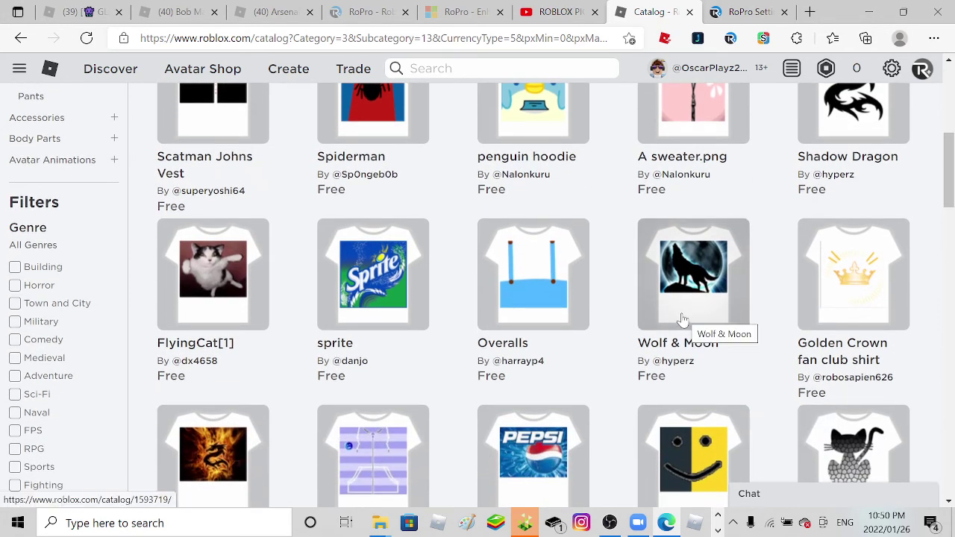
scroll(683, 320, down, 2)
scroll(448, 319, down, 2)
scroll(230, 319, down, 2)
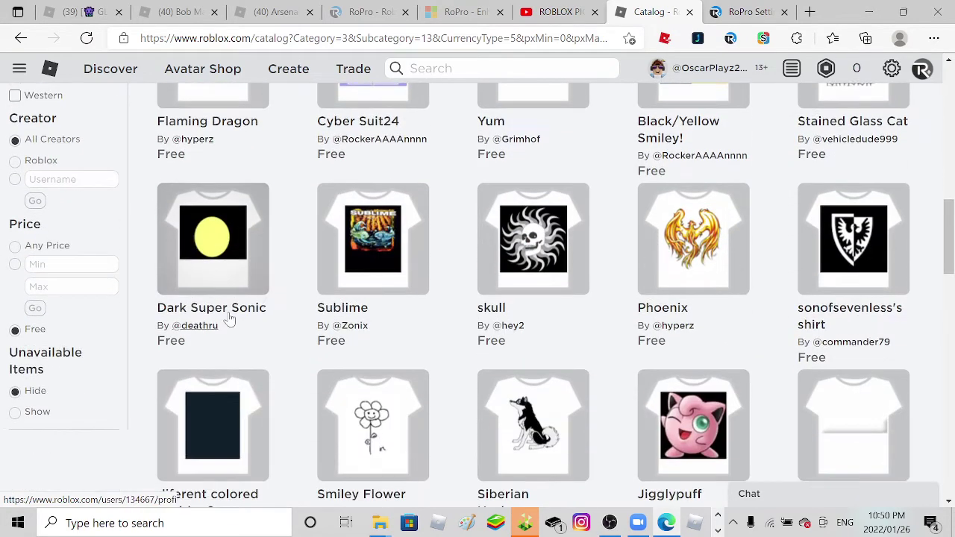
scroll(261, 307, down, 2)
scroll(261, 307, down, 2)
scroll(261, 307, down, 3)
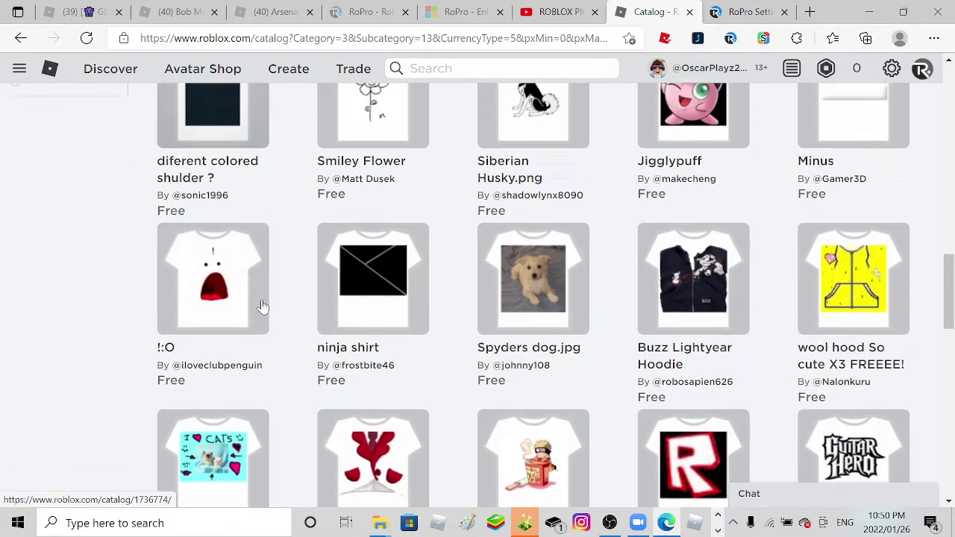
scroll(261, 305, down, 1)
scroll(403, 285, down, 2)
scroll(404, 285, down, 2)
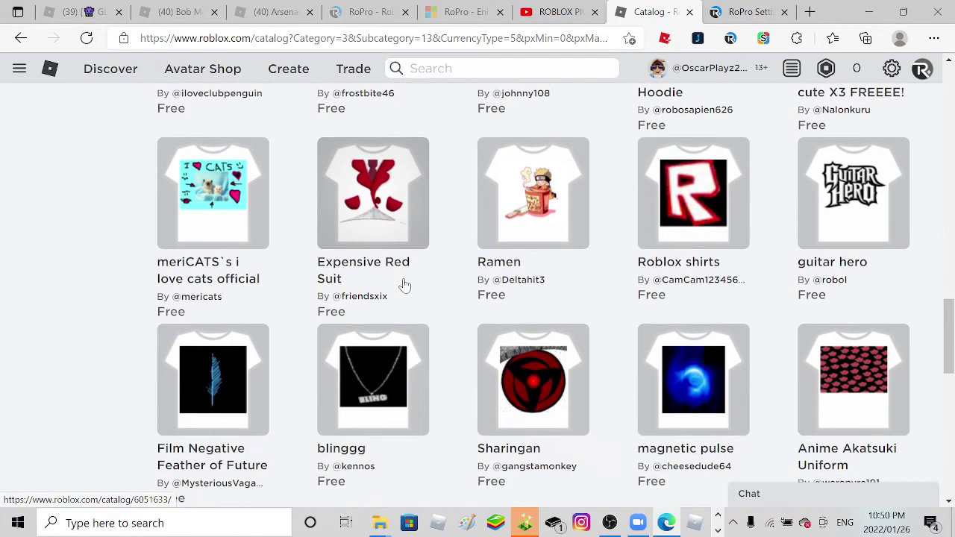
scroll(405, 285, down, 3)
scroll(404, 285, down, 2)
scroll(406, 289, down, 1)
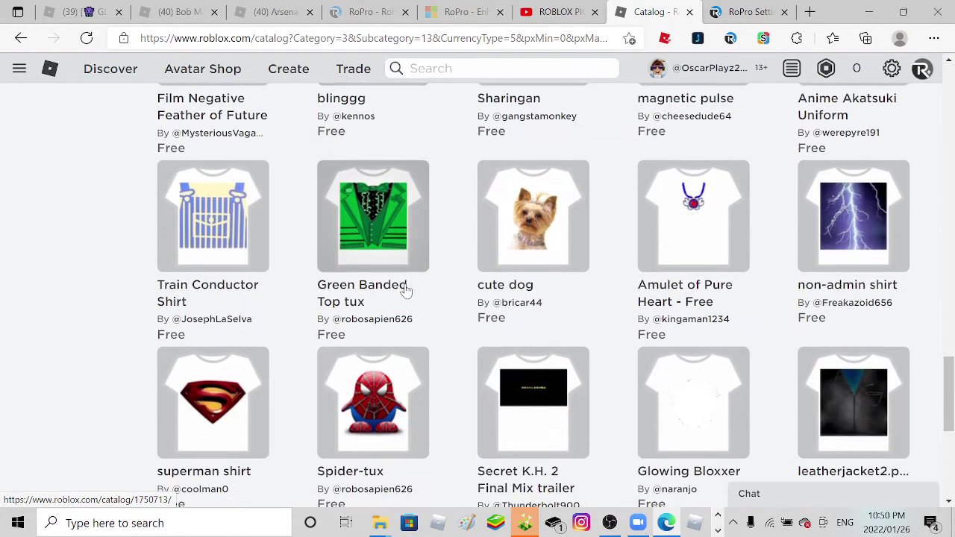
scroll(406, 290, down, 3)
scroll(405, 289, down, 1)
scroll(403, 296, down, 2)
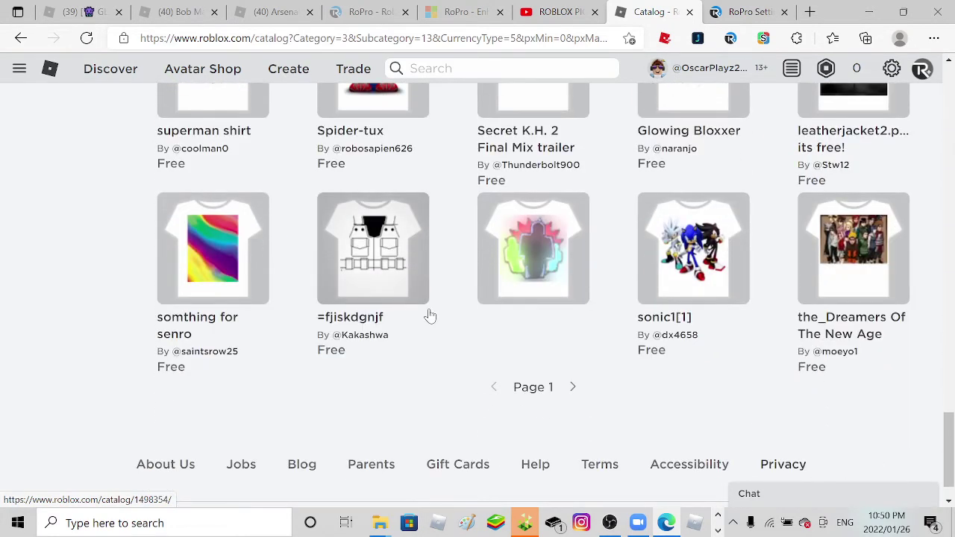
click(573, 387)
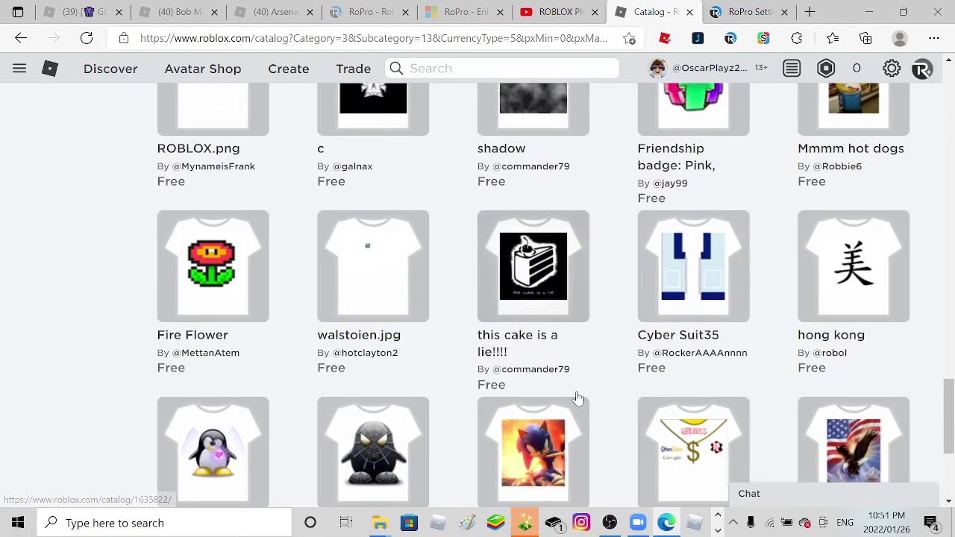
scroll(580, 398, up, 4)
scroll(579, 398, up, 3)
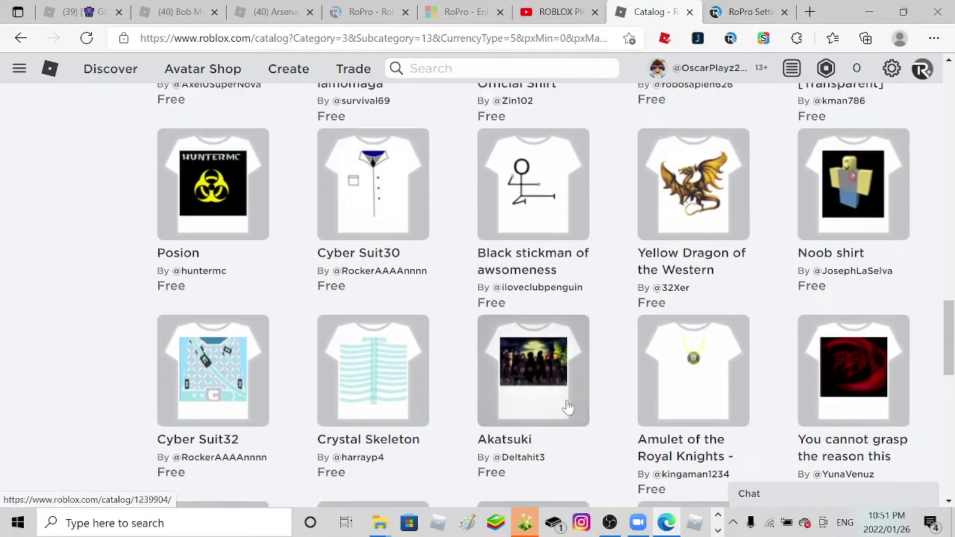
scroll(567, 403, up, 3)
scroll(561, 410, up, 3)
scroll(561, 410, up, 3)
scroll(561, 410, up, 2)
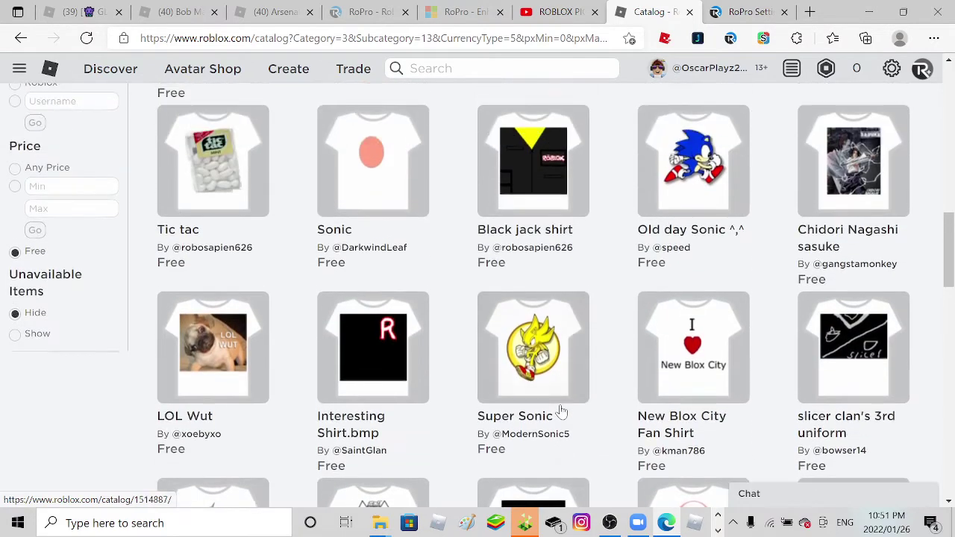
scroll(560, 410, up, 4)
scroll(560, 410, up, 2)
scroll(561, 411, up, 1)
scroll(561, 411, down, 1)
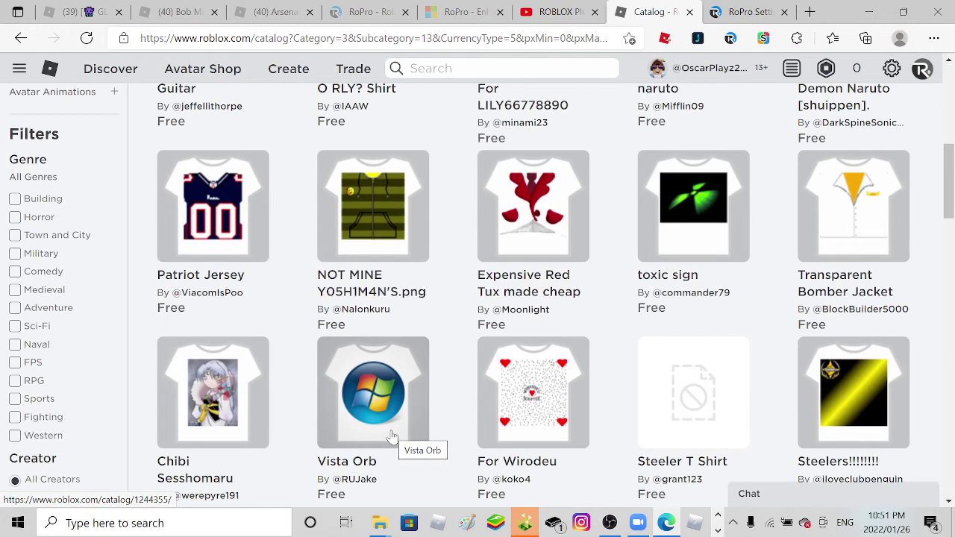
scroll(393, 436, up, 4)
scroll(393, 436, up, 3)
scroll(393, 436, up, 3)
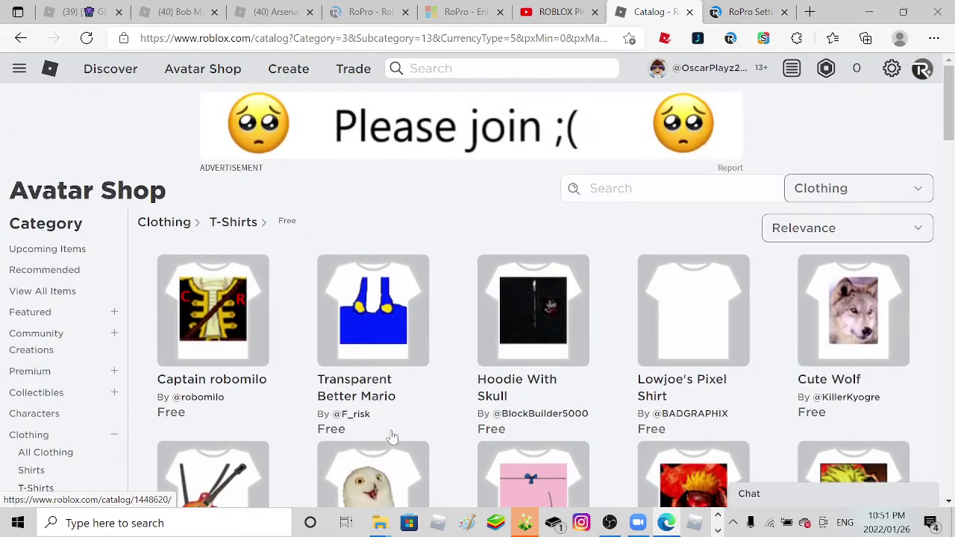
scroll(404, 398, down, 5)
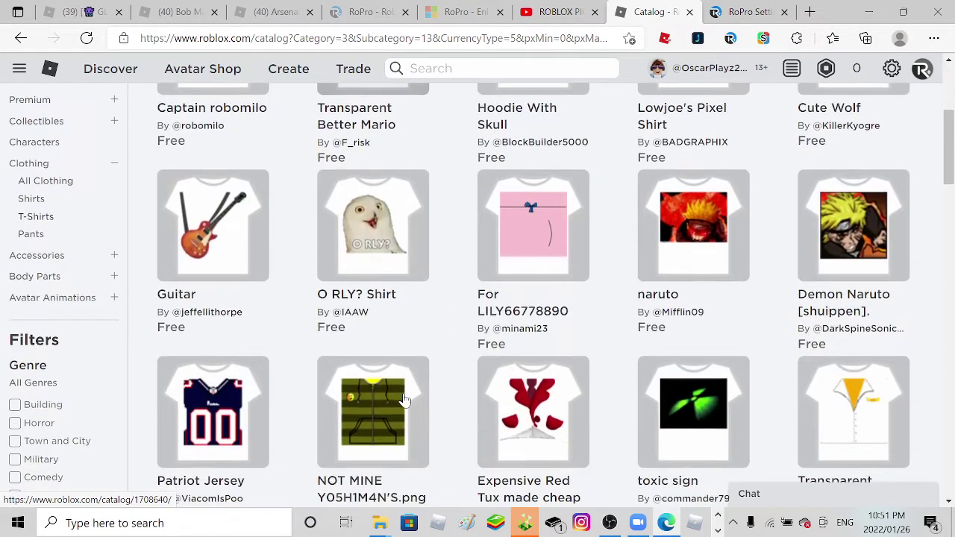
scroll(403, 399, up, 2)
scroll(403, 398, up, 1)
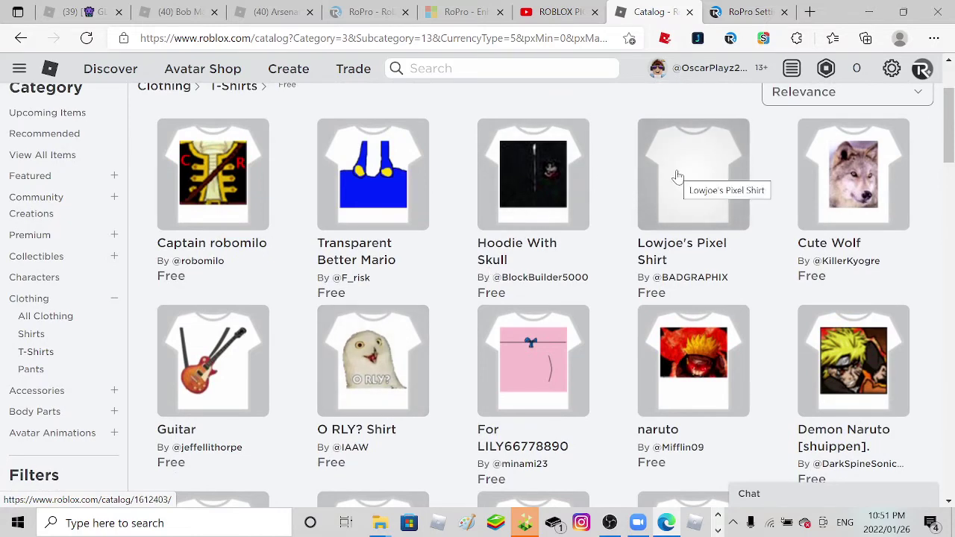
scroll(677, 176, down, 1)
scroll(677, 176, down, 1)
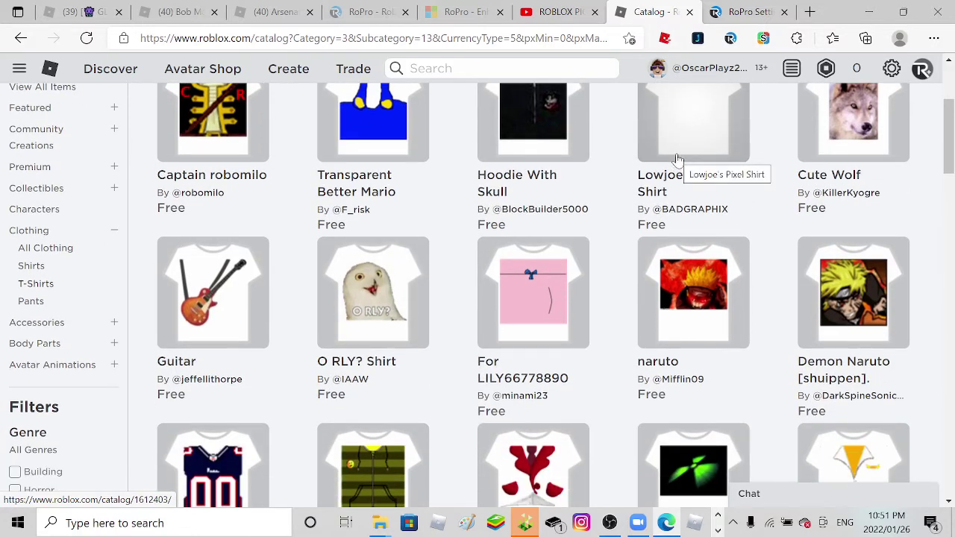
scroll(677, 159, up, 1)
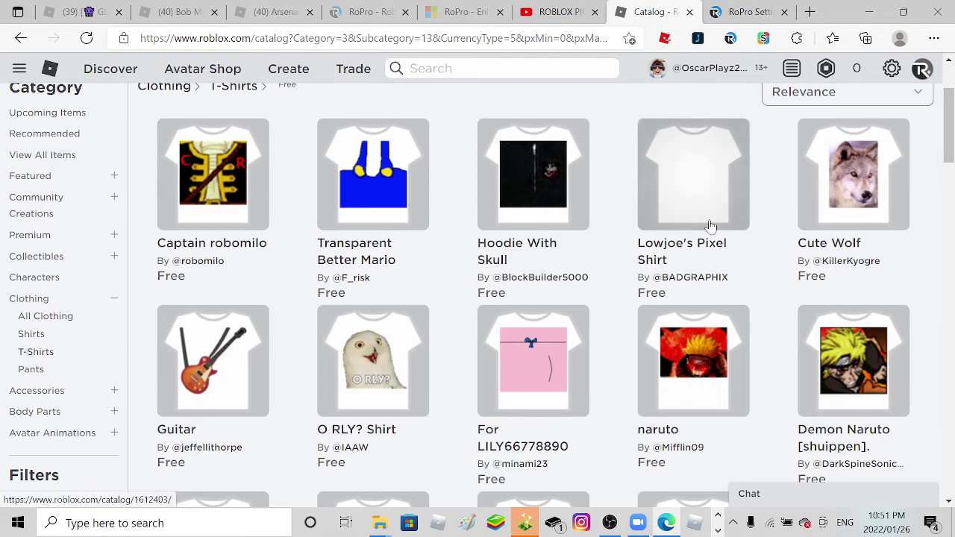
scroll(763, 244, down, 3)
scroll(716, 186, down, 4)
scroll(672, 144, down, 2)
- Open the free Vista Orb T-shirt's page and try it on the avatar
click(673, 144)
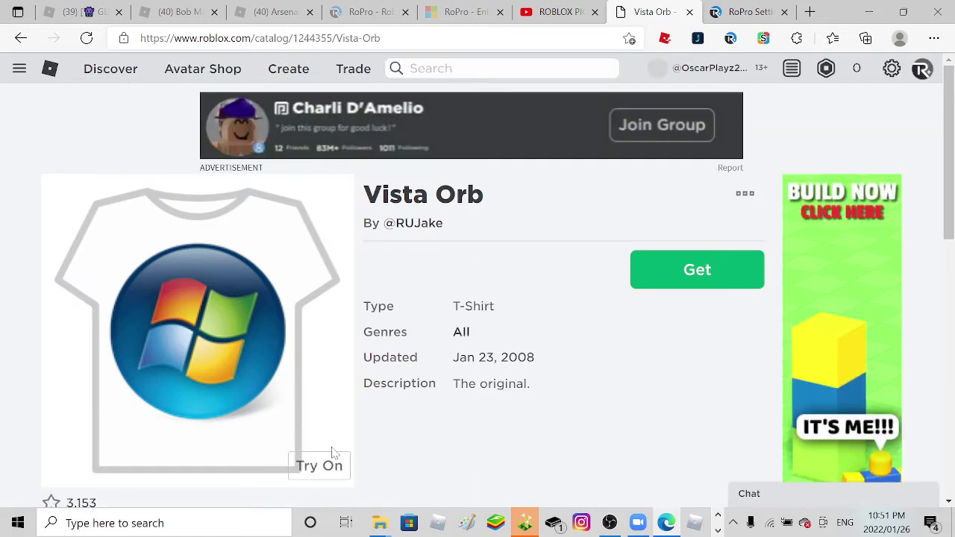
click(319, 466)
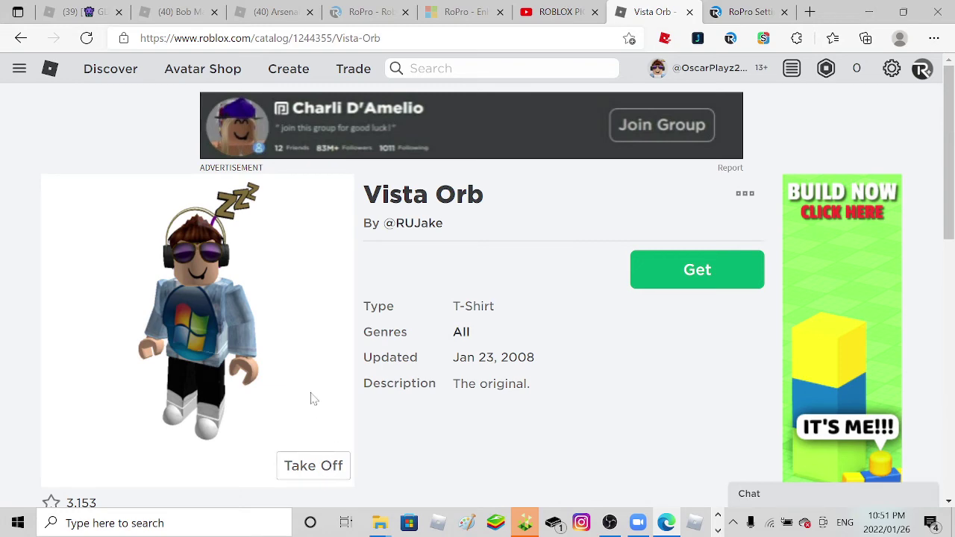
scroll(311, 396, down, 4)
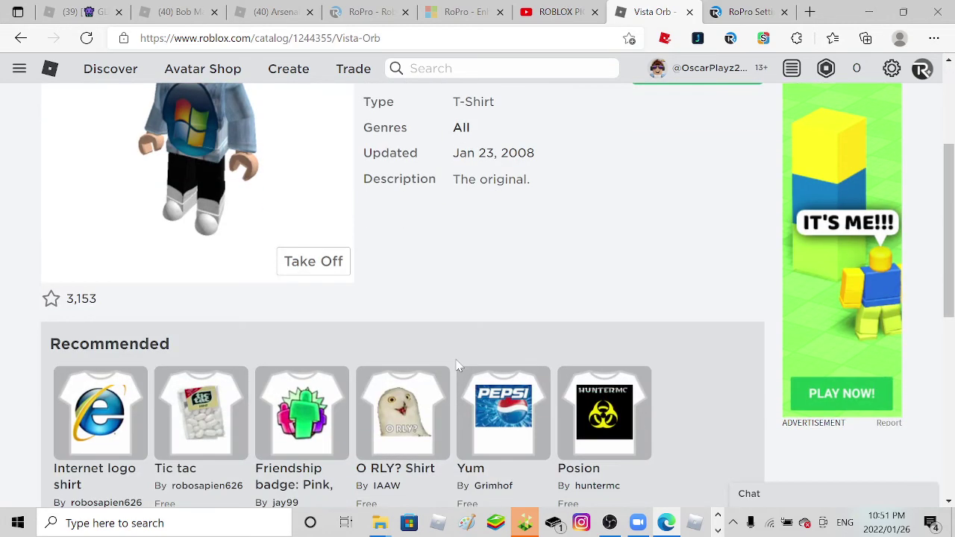
scroll(312, 395, down, 3)
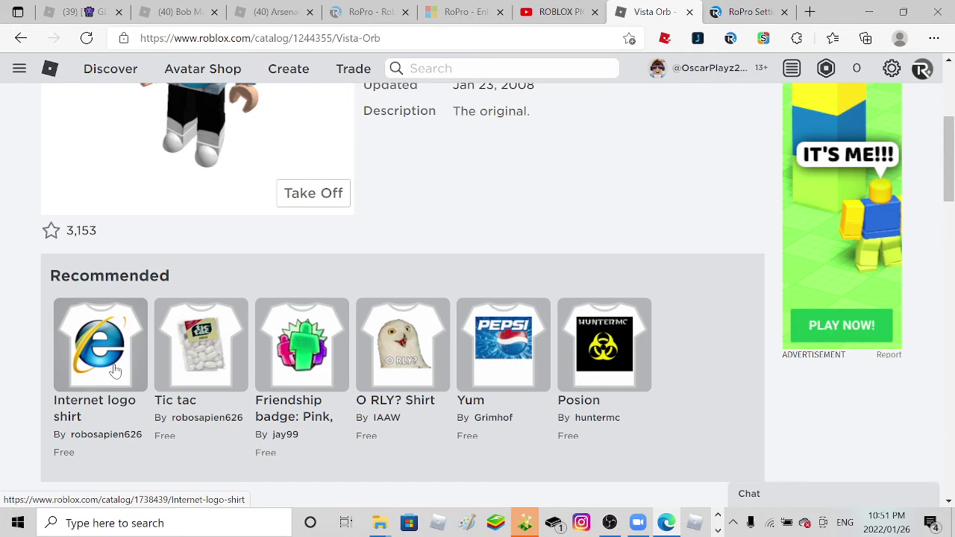
- Try on the Friendship badge: Pink, purple, green T-shirt and get it for free
click(273, 347)
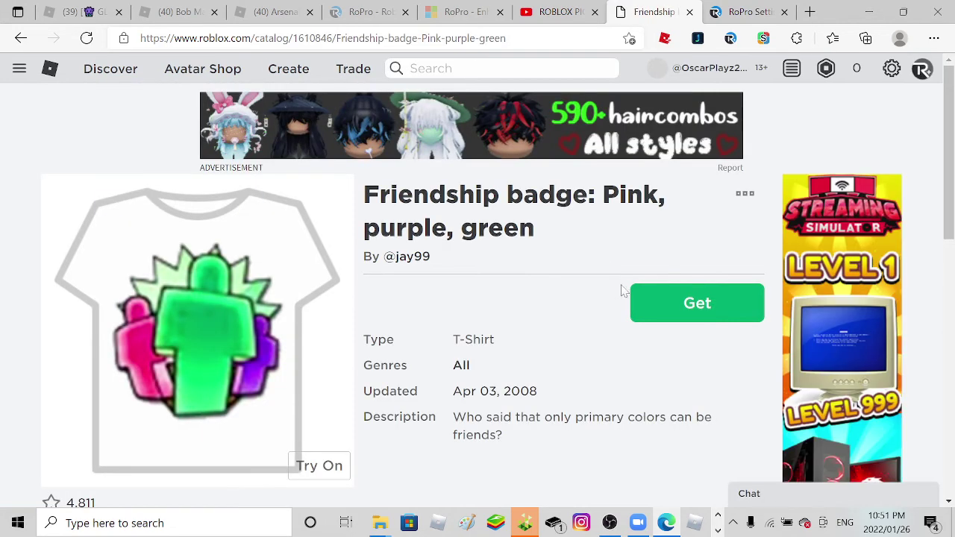
click(328, 470)
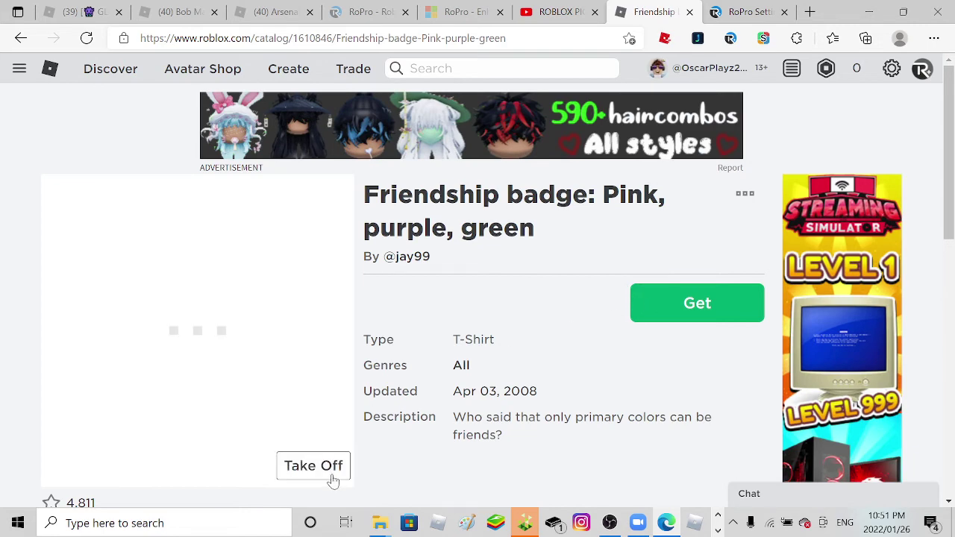
scroll(369, 379, down, 3)
scroll(369, 379, down, 3)
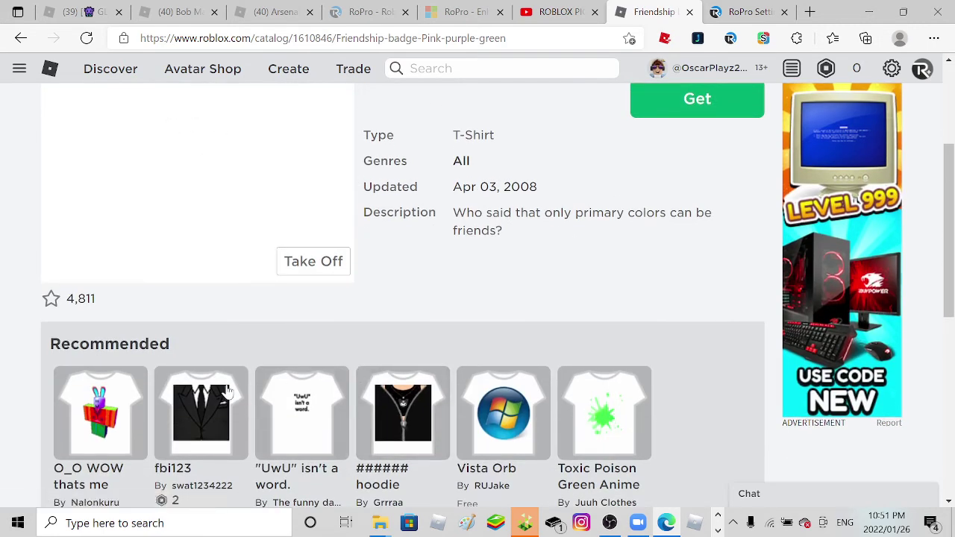
scroll(228, 373, up, 3)
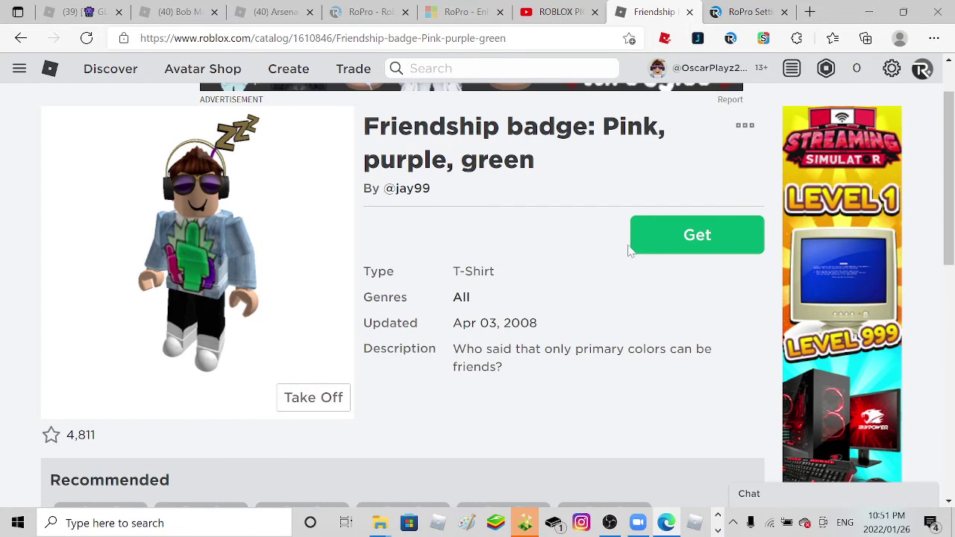
click(696, 235)
click(431, 382)
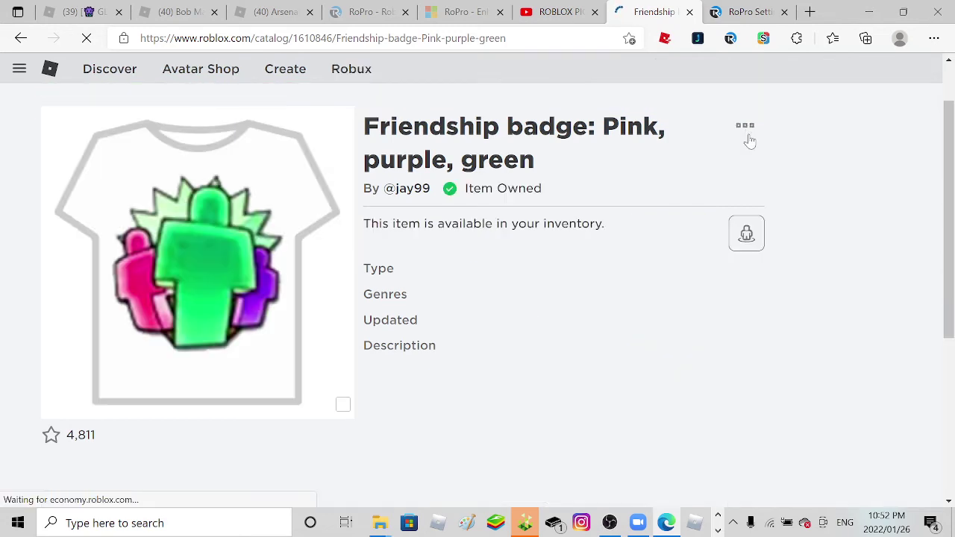
- Wear the newly owned Friendship badge T-shirt on the avatar
click(745, 127)
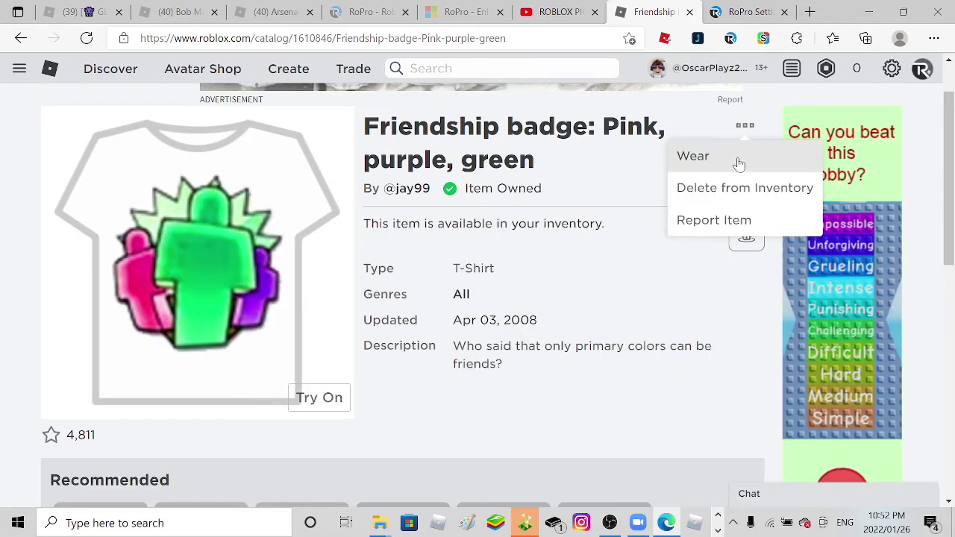
click(709, 155)
click(20, 70)
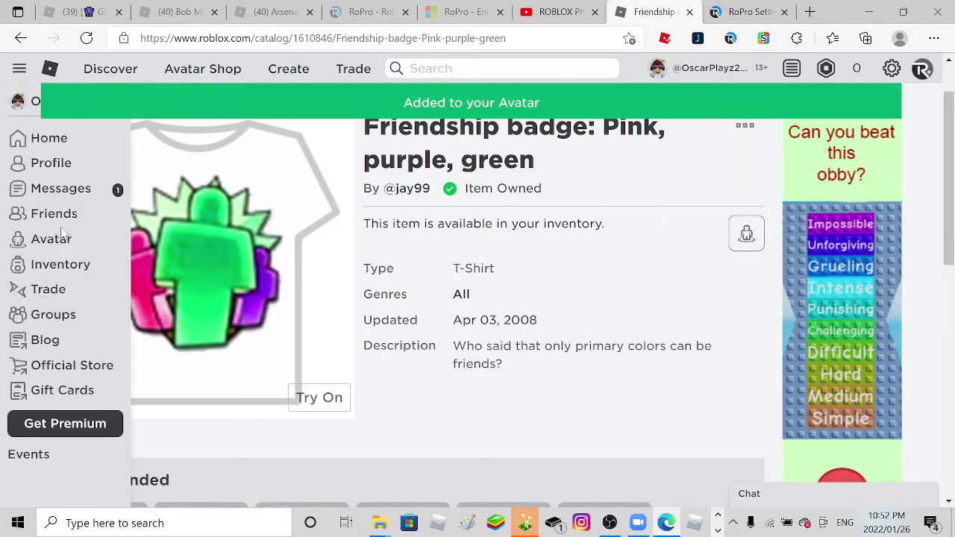
- Under Avatar > Characters > Creations, save the current look as costume 'My first avatar on here'
click(51, 239)
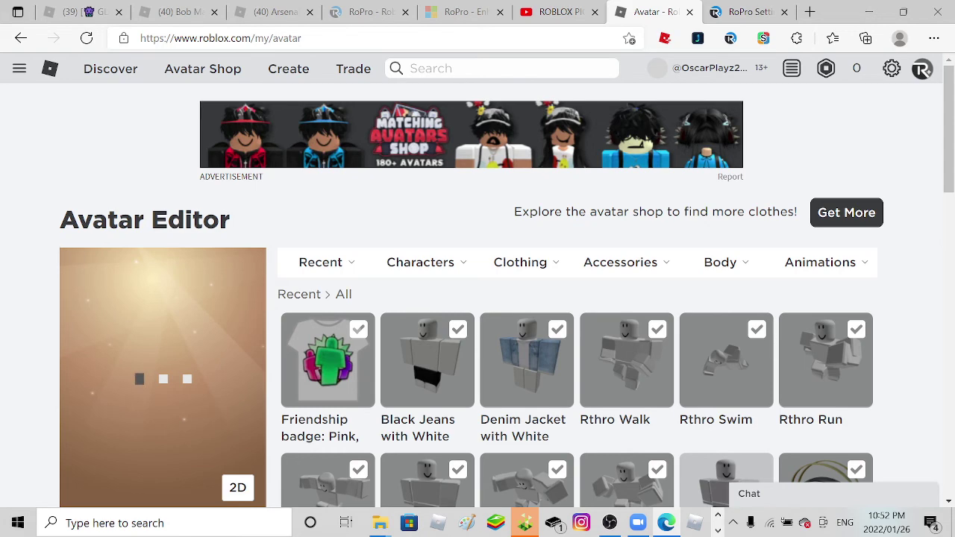
mouse_move(420, 263)
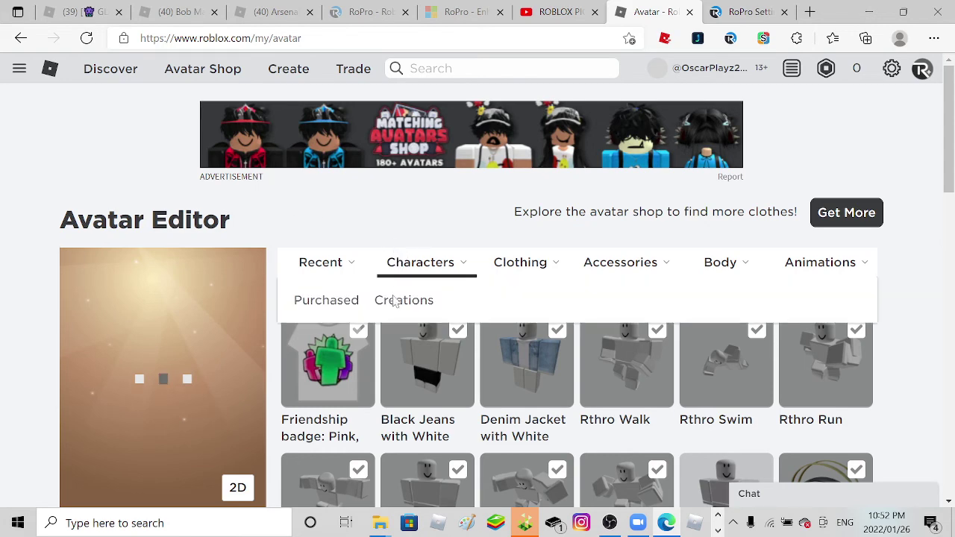
click(404, 299)
scroll(500, 291, down, 1)
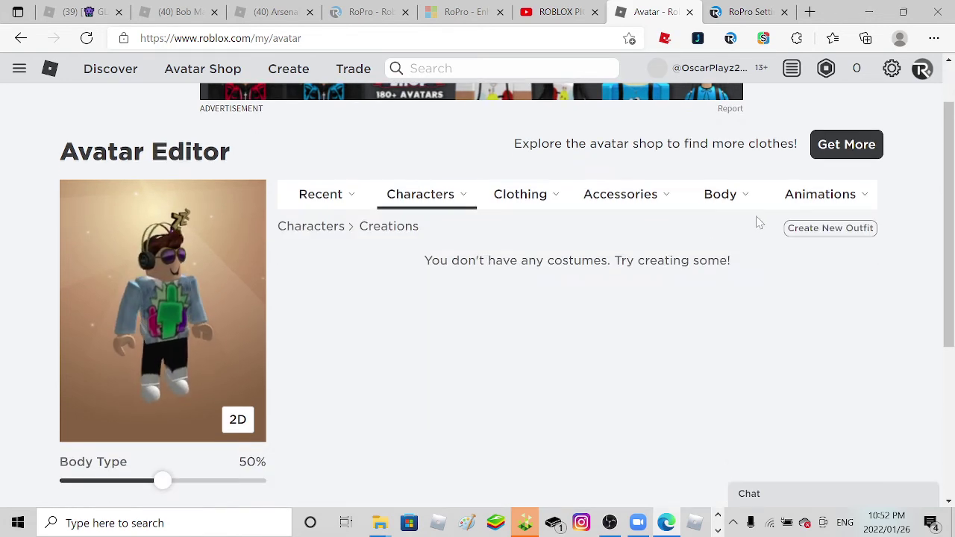
click(791, 233)
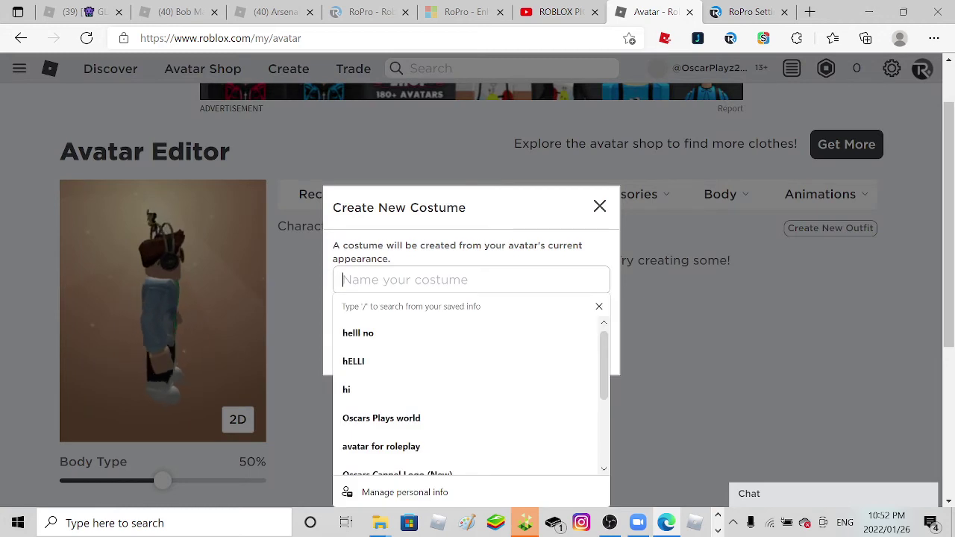
text(My fi)
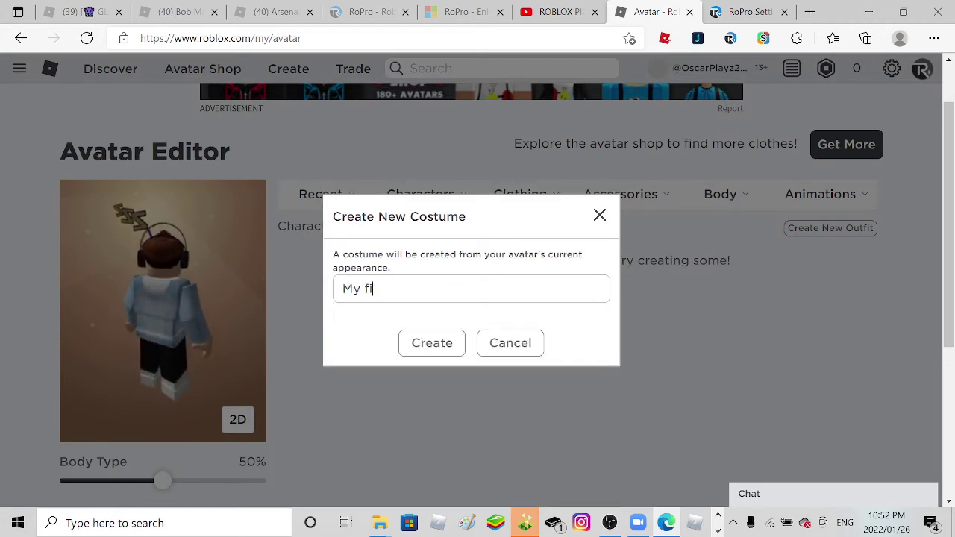
text(rst avatar )
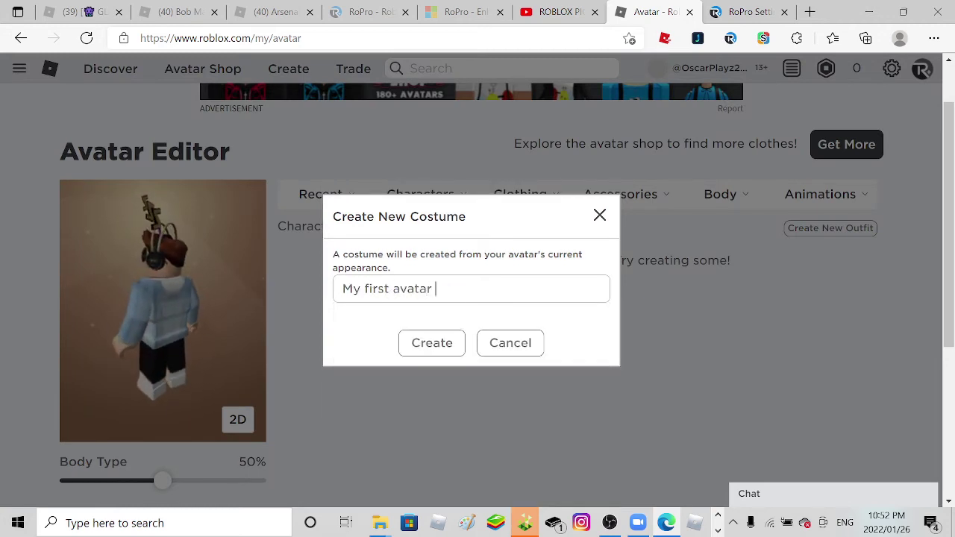
text(on here)
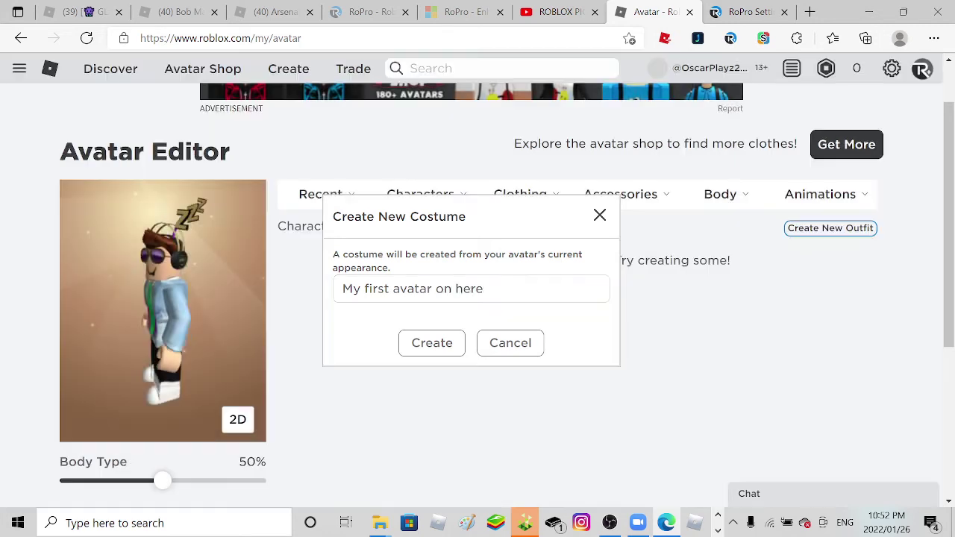
key(Return)
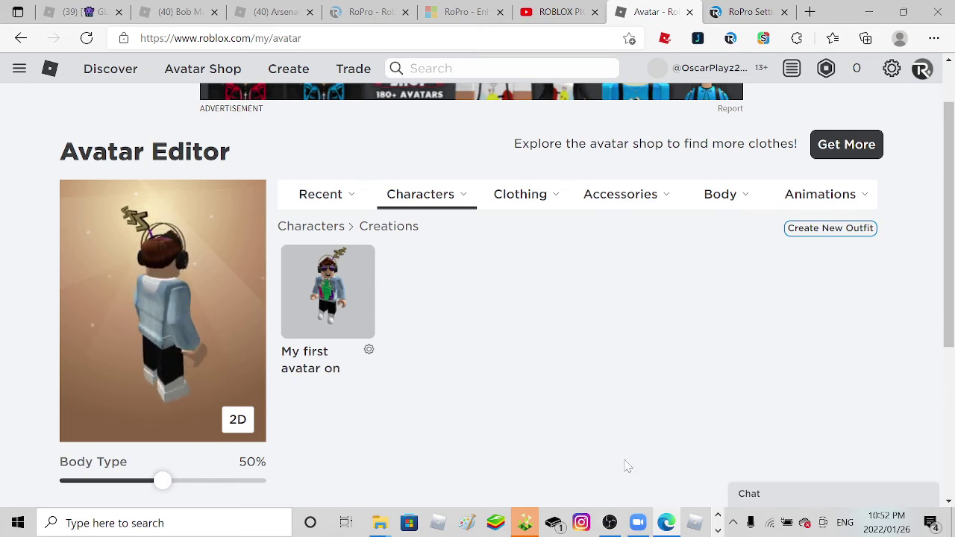
click(610, 522)
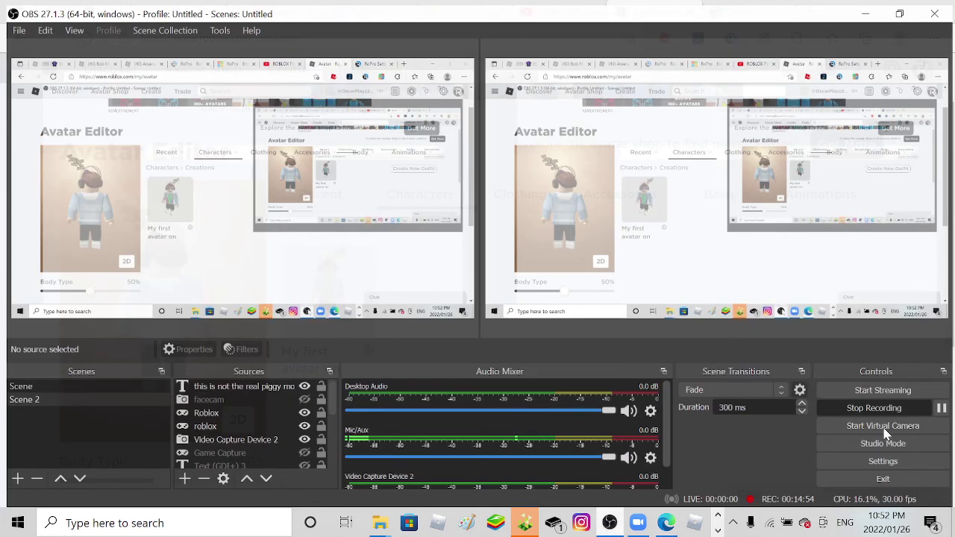
- Pause the OBS recording and copy a temporary email address from tempail.com
click(943, 406)
click(867, 8)
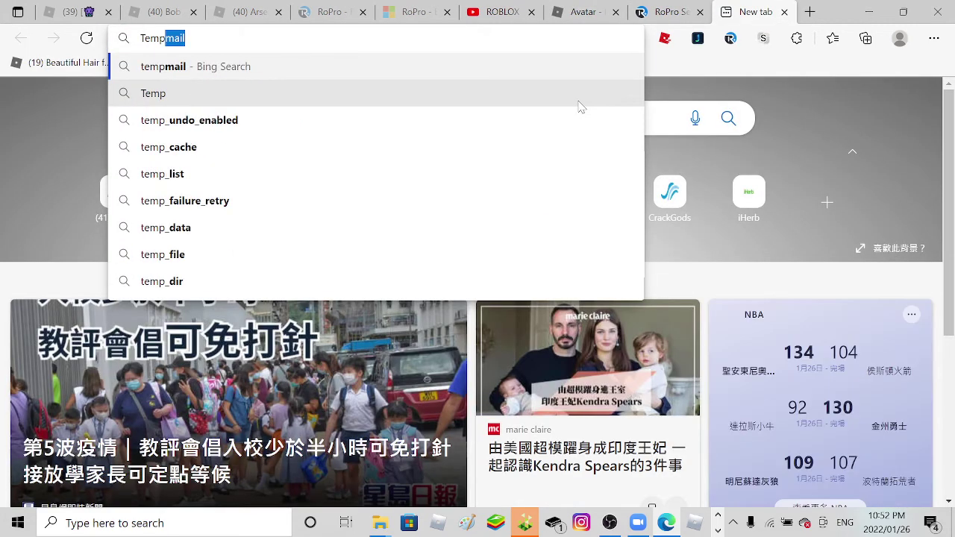
key(Return)
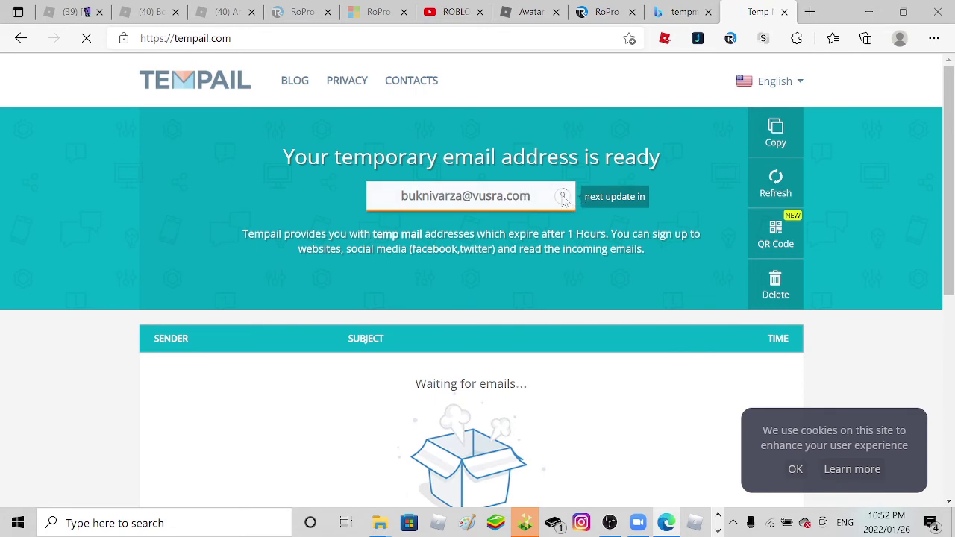
click(499, 196)
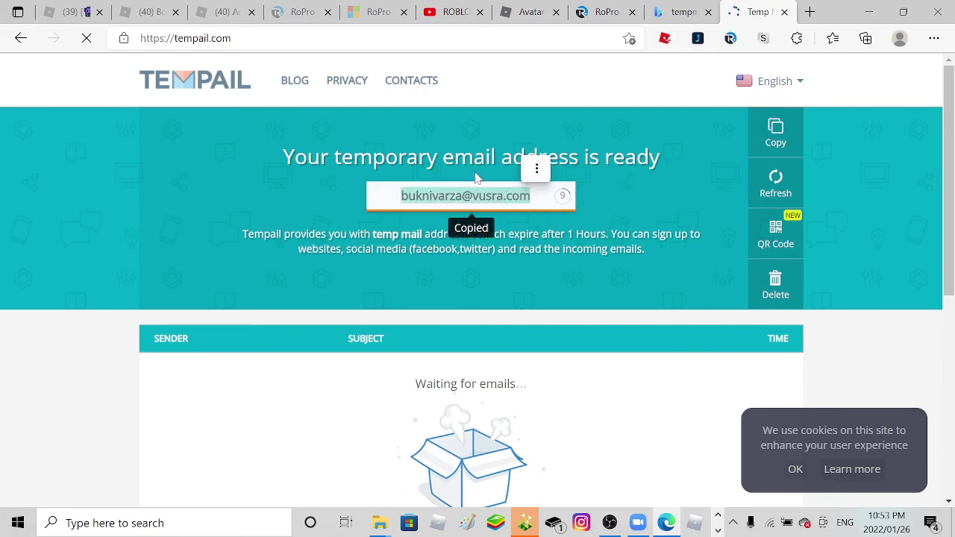
click(526, 11)
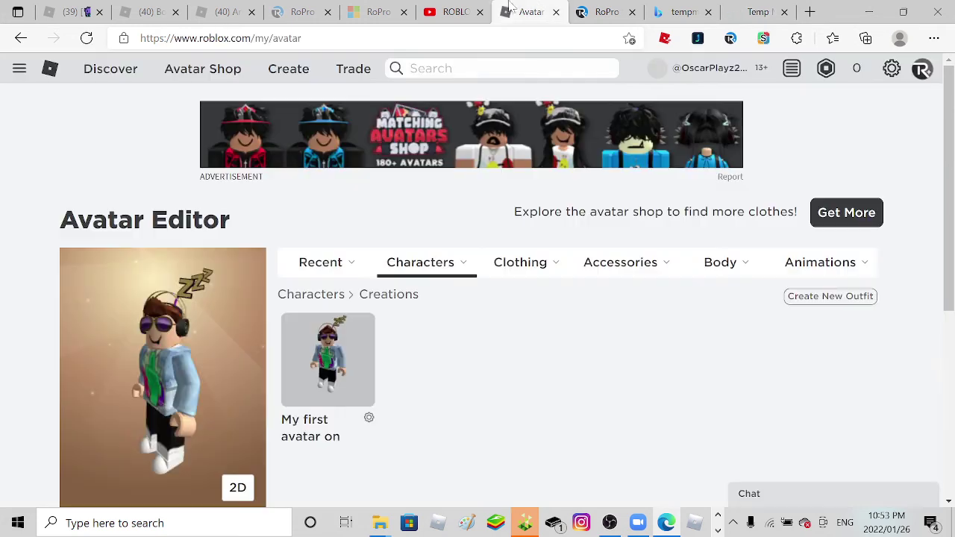
- Open Account Settings, then open and close the password change form without changing it
click(891, 68)
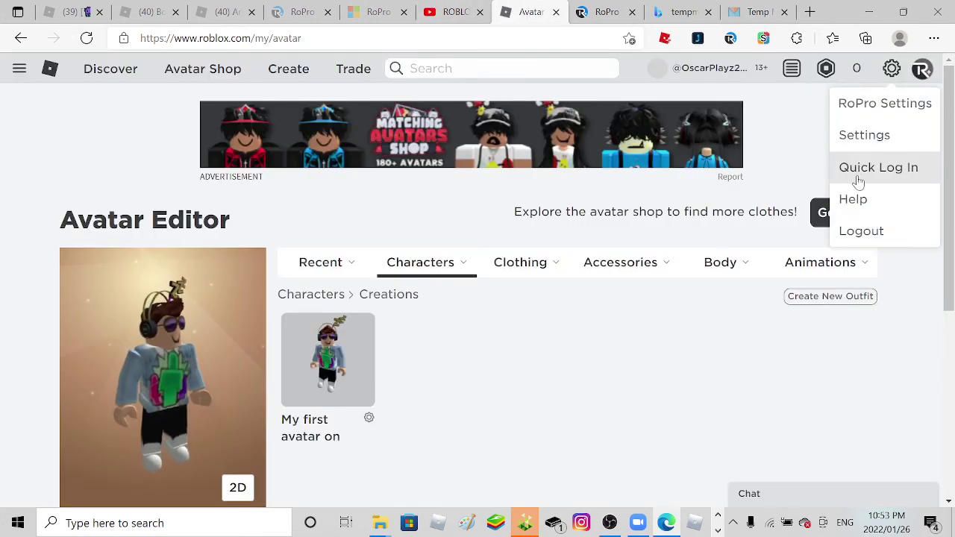
click(864, 135)
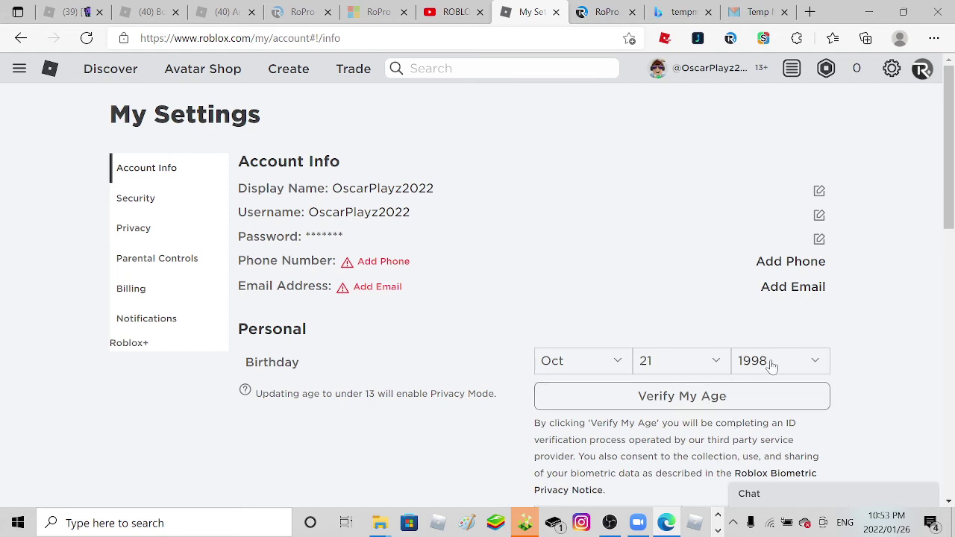
click(818, 241)
click(470, 246)
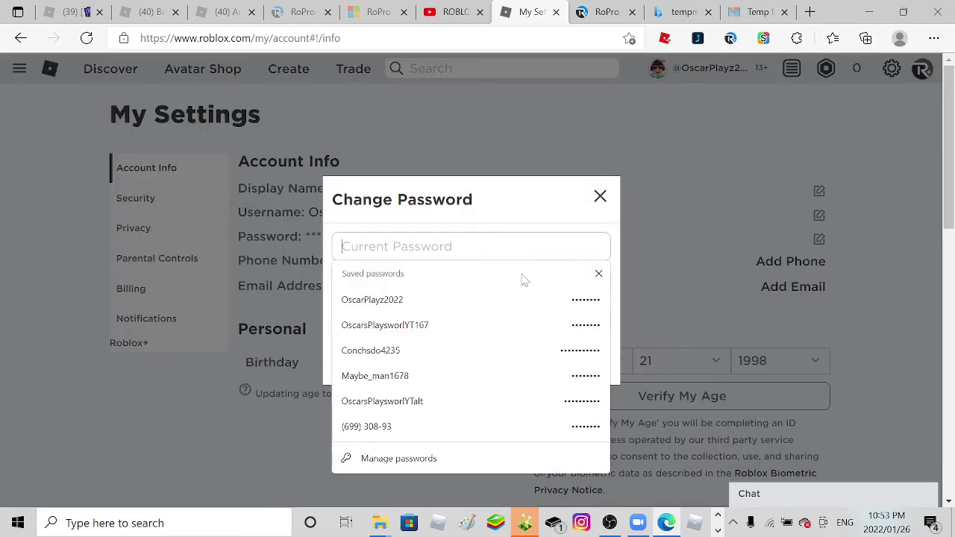
click(600, 196)
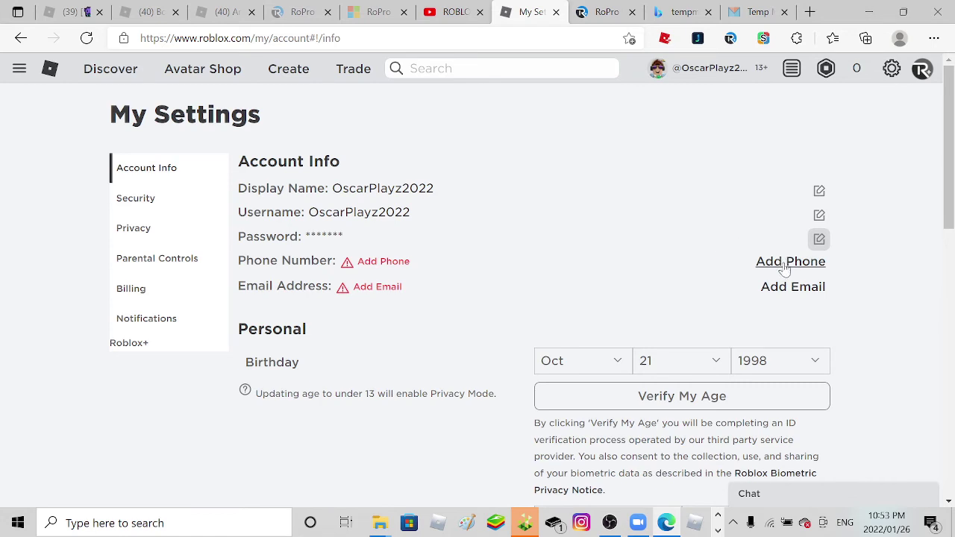
- Add the copied temporary address as the account email and dismiss the confirmation
click(779, 289)
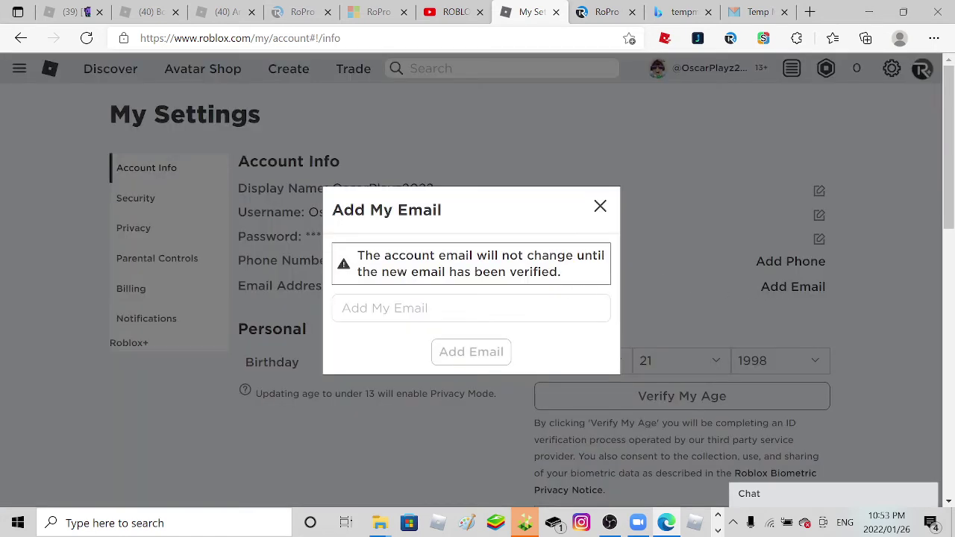
click(470, 308)
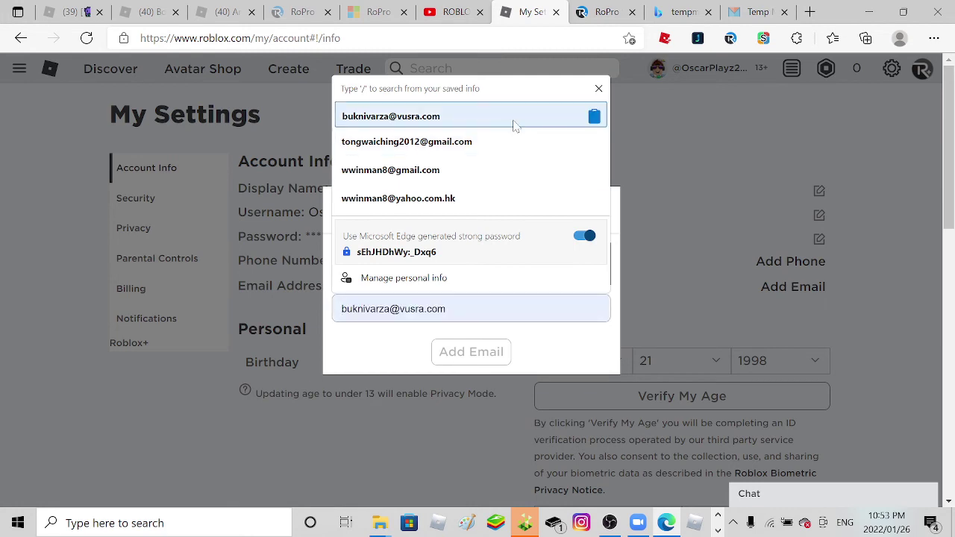
key(ctrl+v)
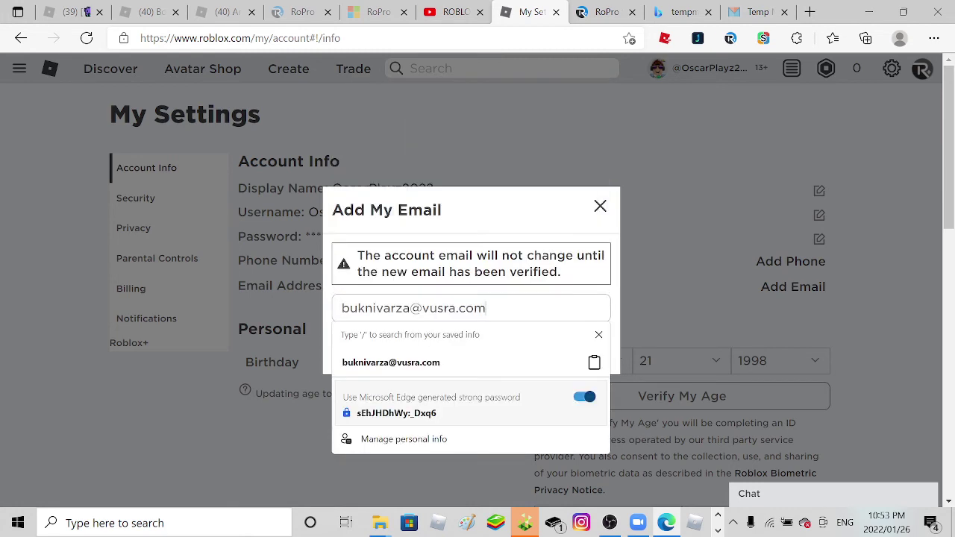
click(483, 346)
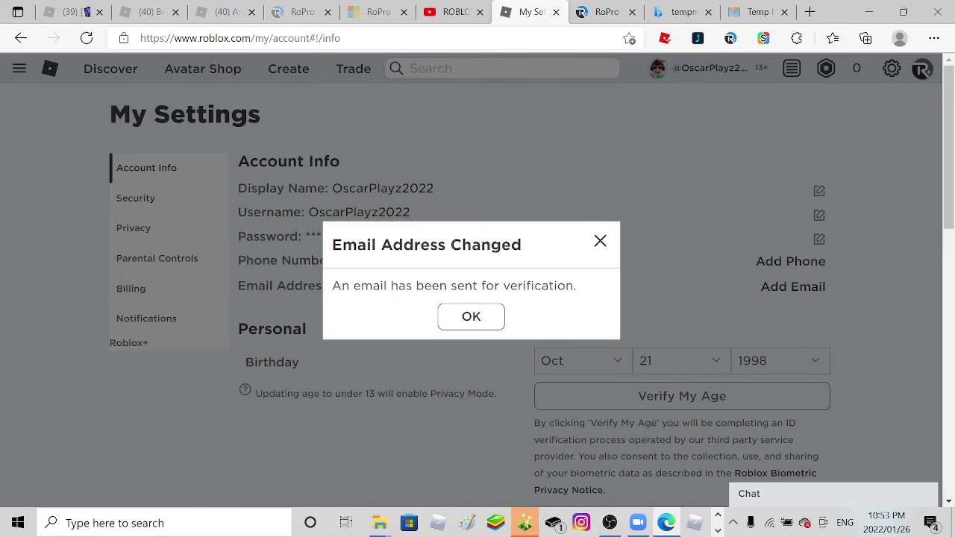
click(484, 322)
click(757, 12)
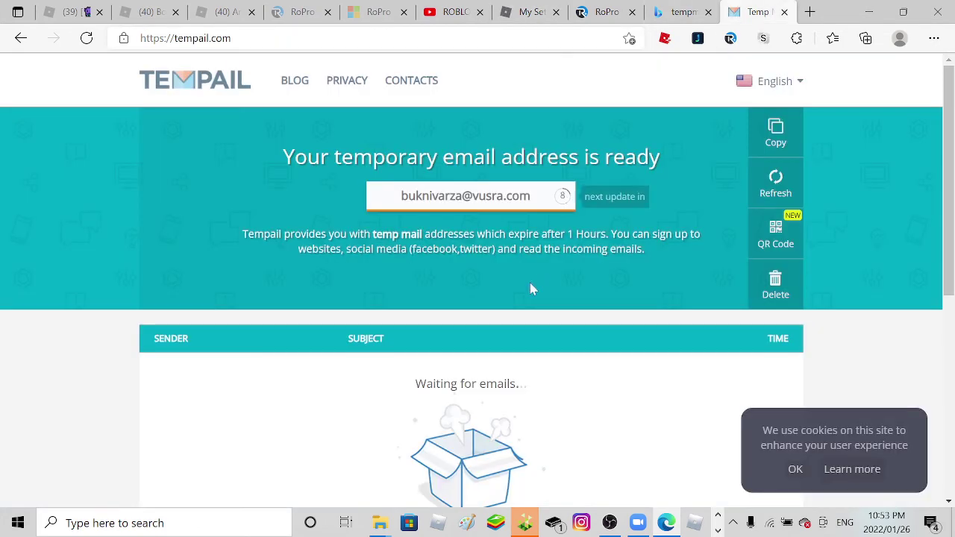
scroll(531, 289, down, 4)
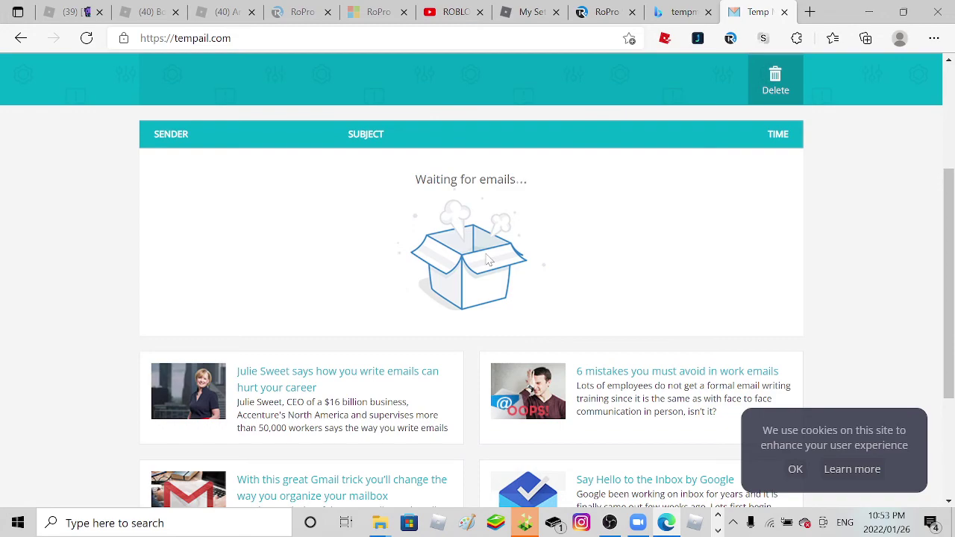
scroll(488, 258, up, 3)
scroll(487, 259, up, 2)
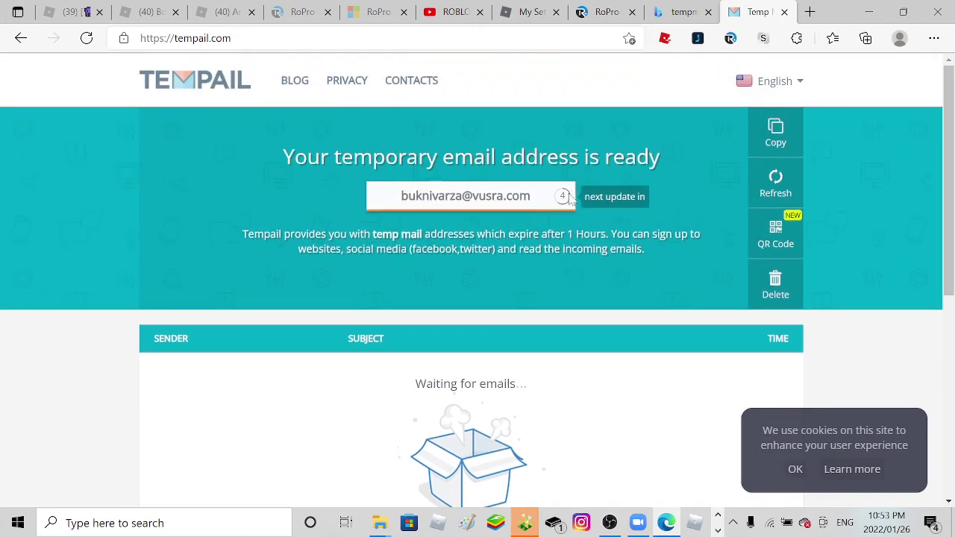
scroll(488, 298, down, 3)
scroll(403, 298, down, 5)
scroll(409, 302, up, 4)
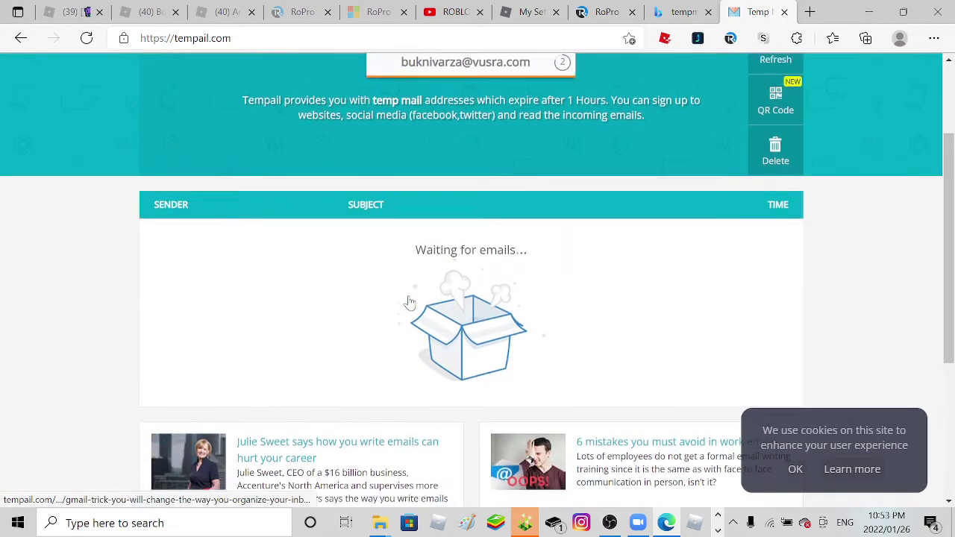
scroll(410, 302, up, 3)
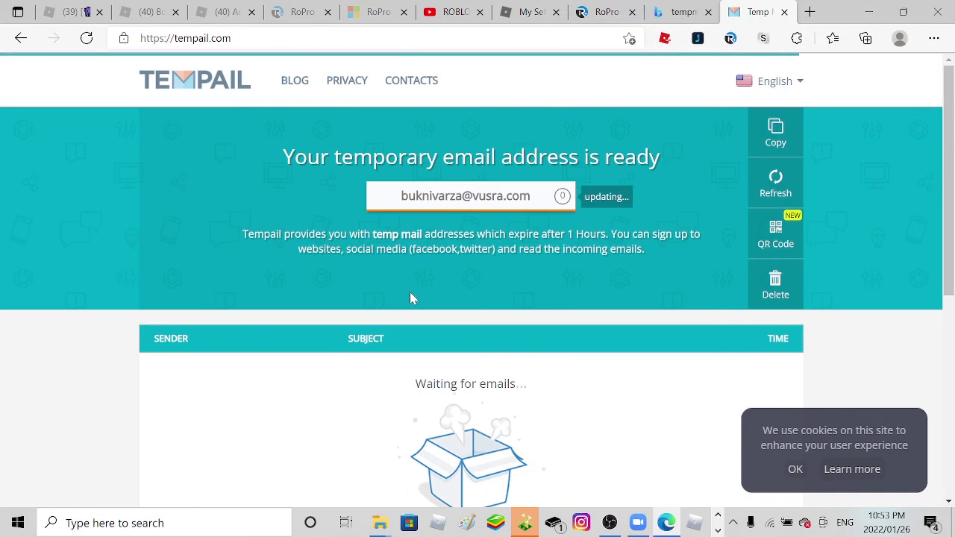
scroll(410, 291, down, 1)
scroll(410, 292, down, 5)
scroll(410, 292, up, 4)
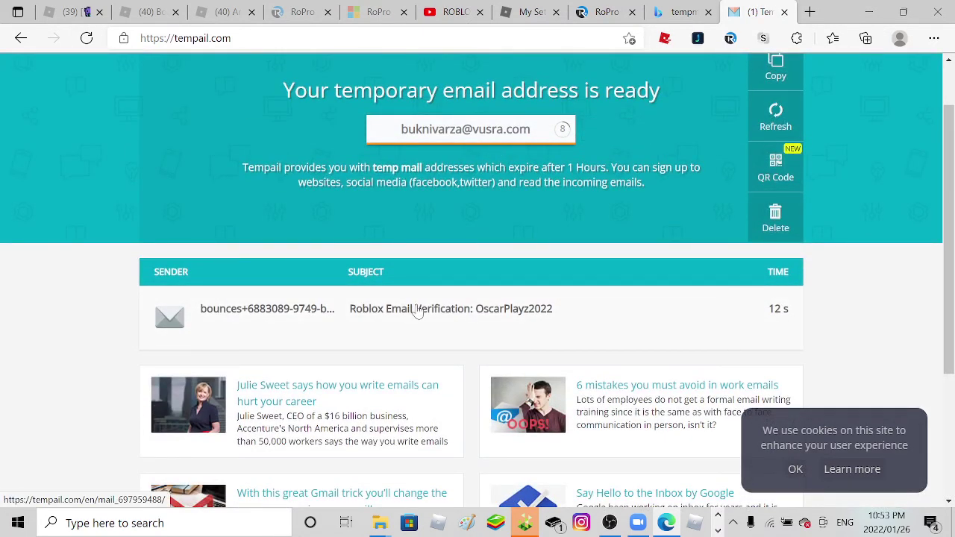
click(417, 311)
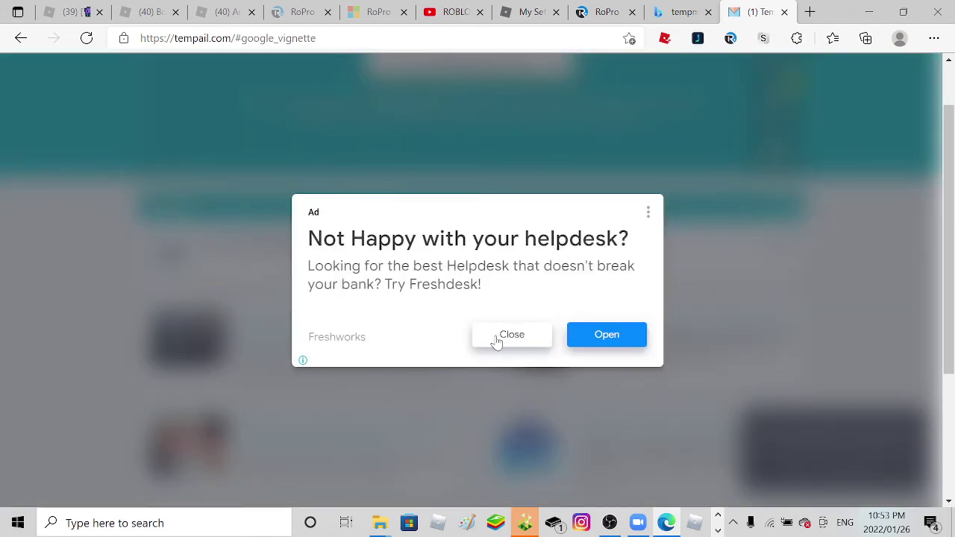
click(496, 340)
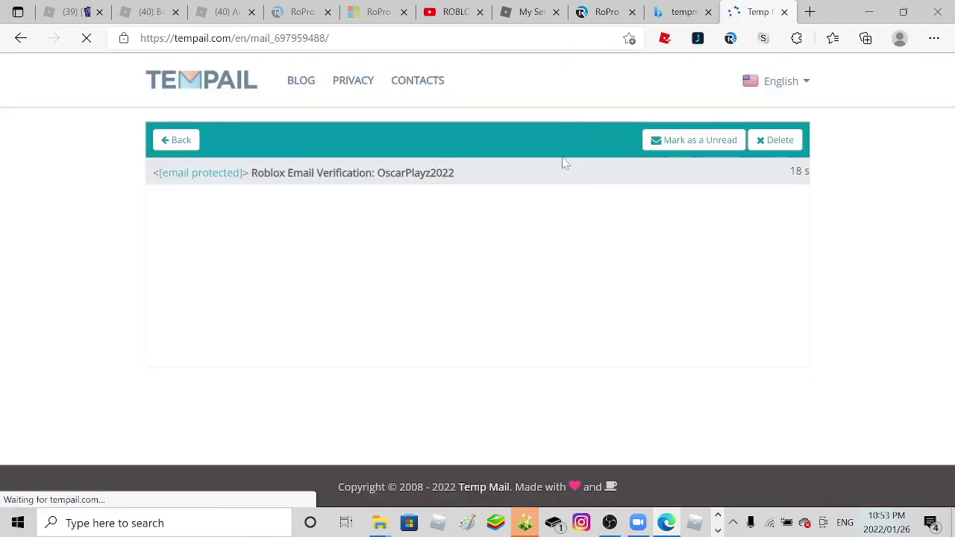
scroll(597, 194, down, 3)
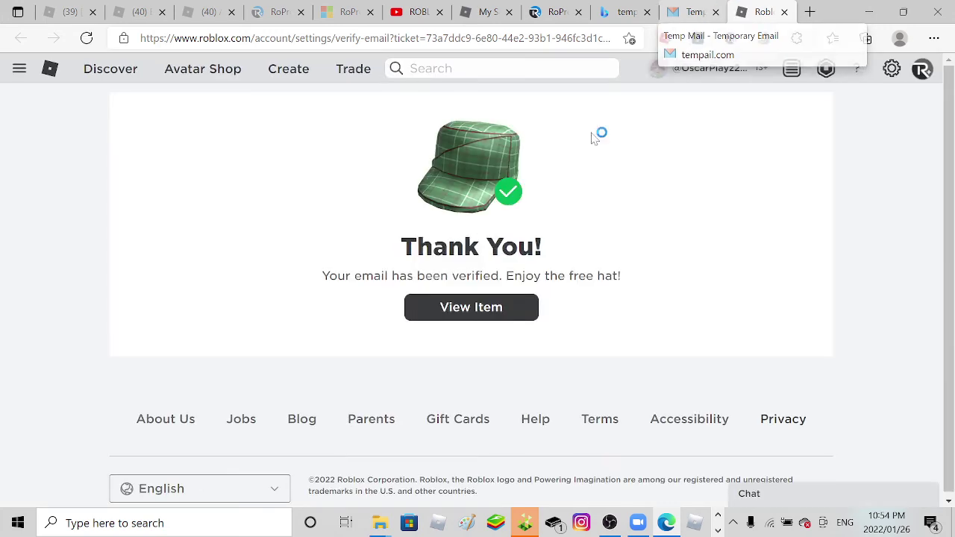
- Reload the My Settings tab, which now shows the Roblox login page with credentials prefilled
click(488, 12)
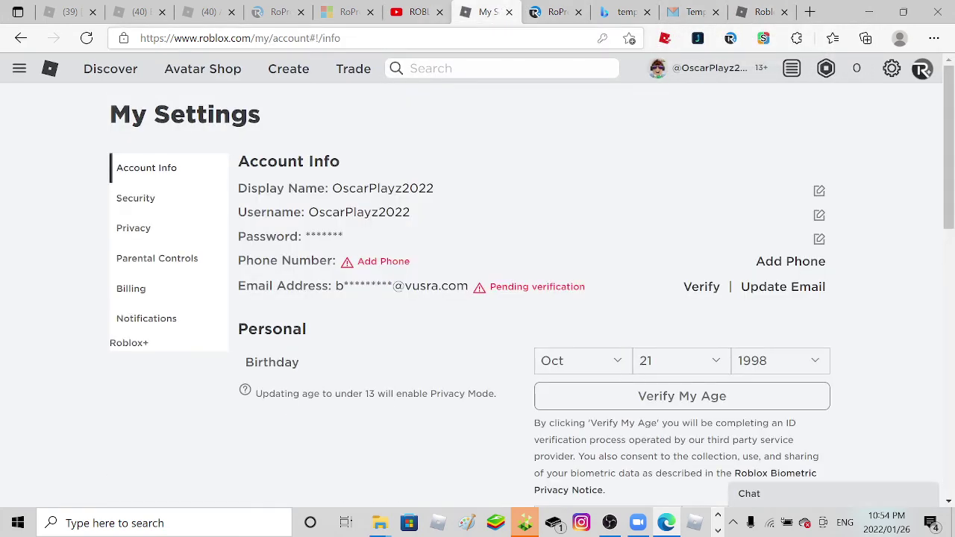
click(86, 38)
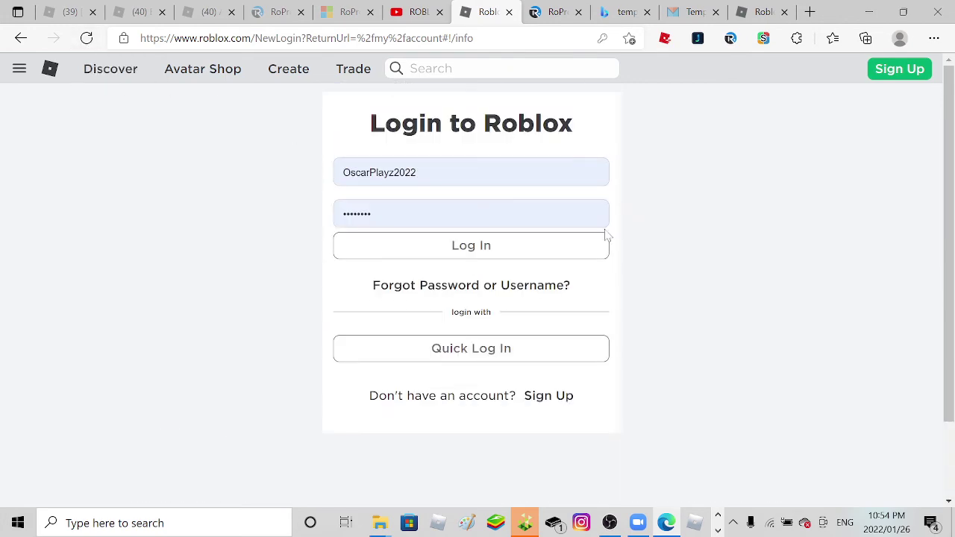
click(610, 522)
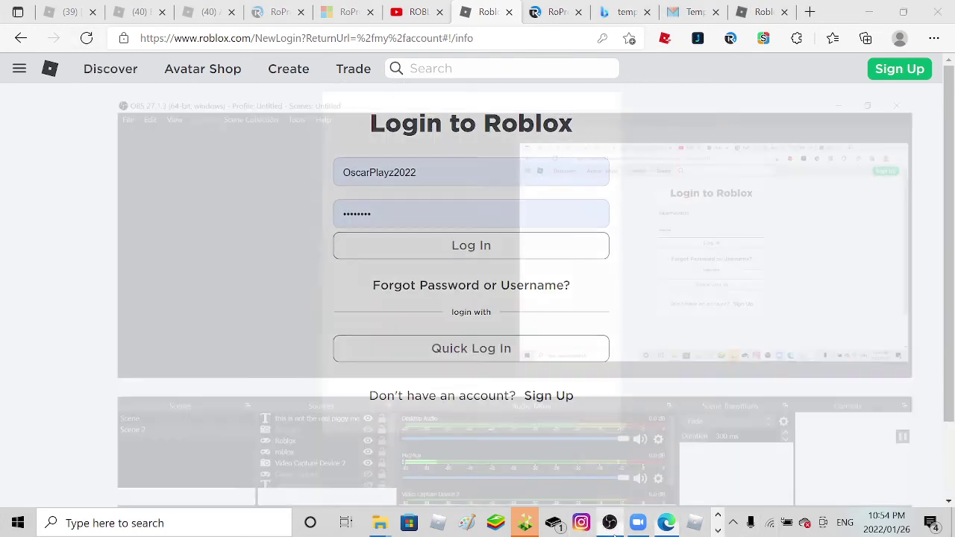
- Go to the main account's Roblox home page and review its friends list and game rows
click(867, 8)
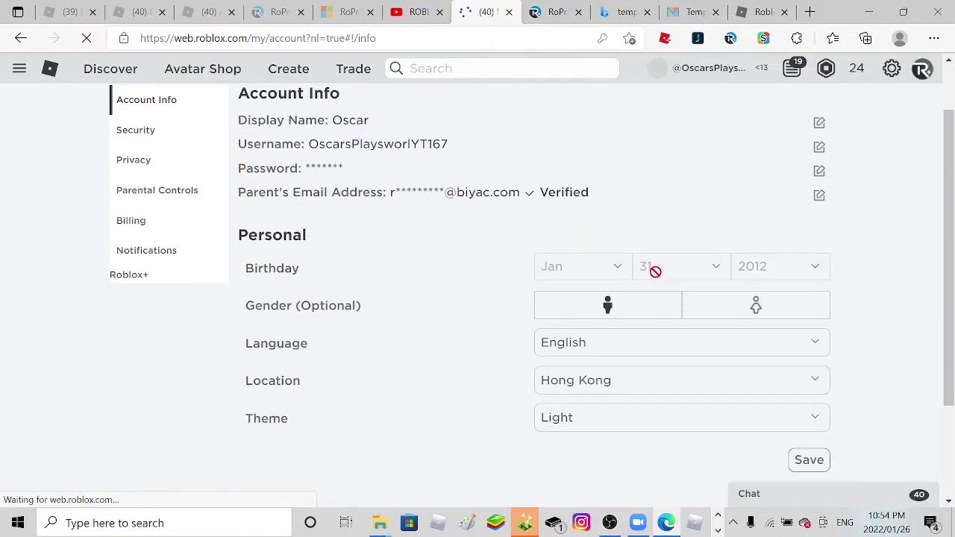
scroll(393, 317, up, 1)
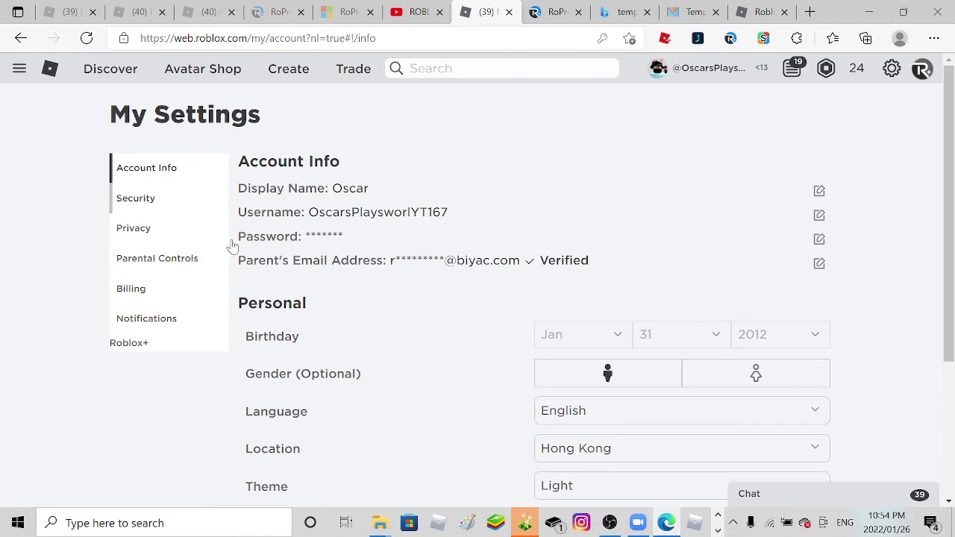
click(20, 69)
click(37, 138)
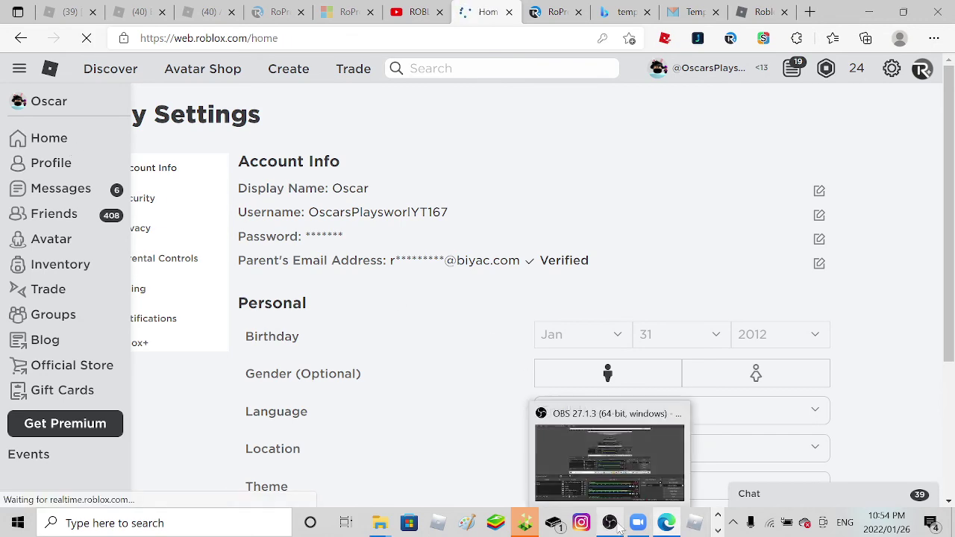
click(610, 522)
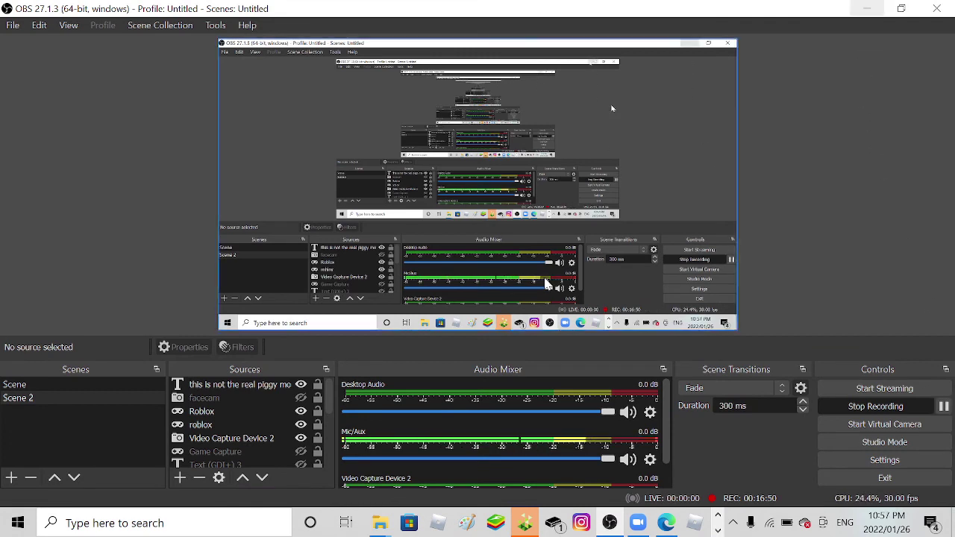
click(866, 8)
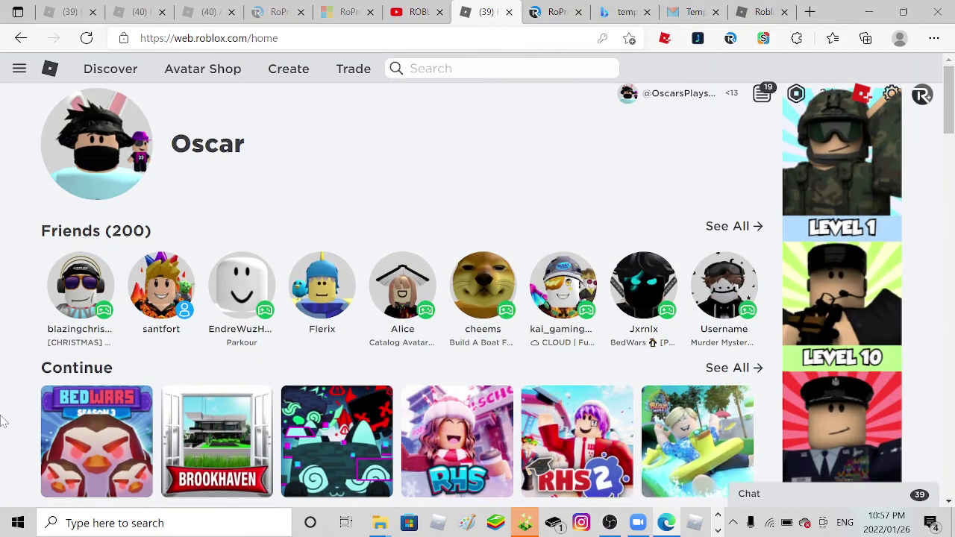
scroll(224, 298, down, 5)
scroll(173, 378, down, 5)
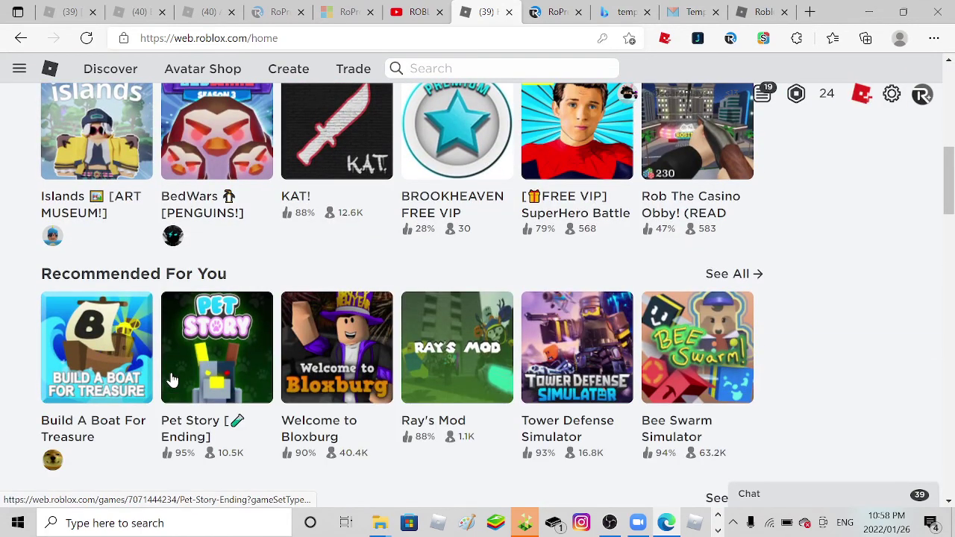
scroll(173, 379, down, 3)
scroll(173, 379, down, 3)
scroll(173, 381, down, 3)
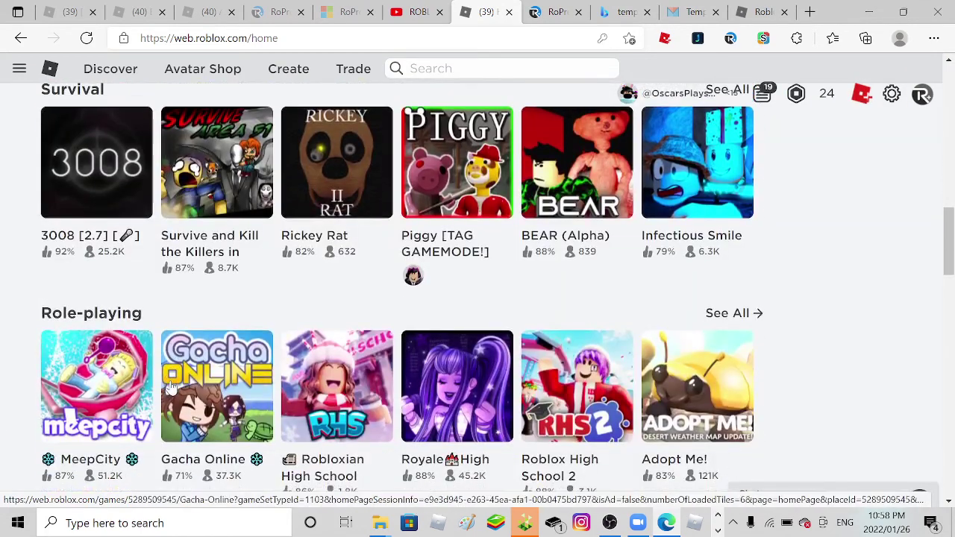
scroll(173, 382, down, 3)
scroll(172, 386, down, 3)
scroll(171, 387, down, 3)
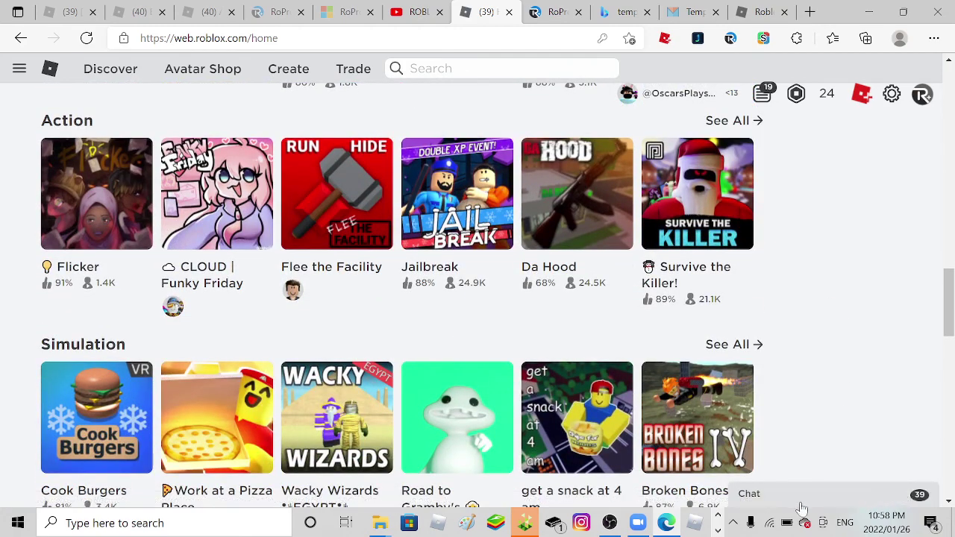
scroll(681, 399, up, 5)
scroll(681, 399, up, 5)
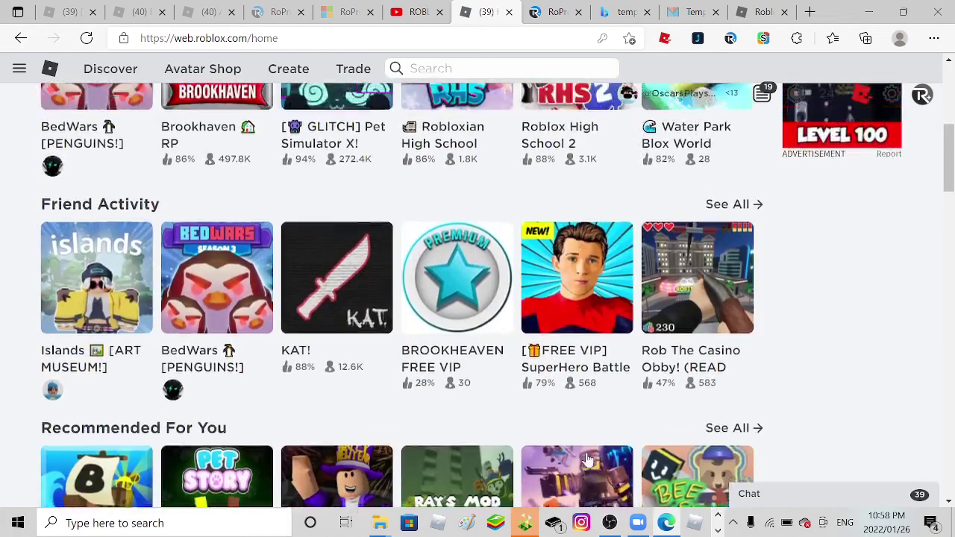
scroll(681, 399, up, 5)
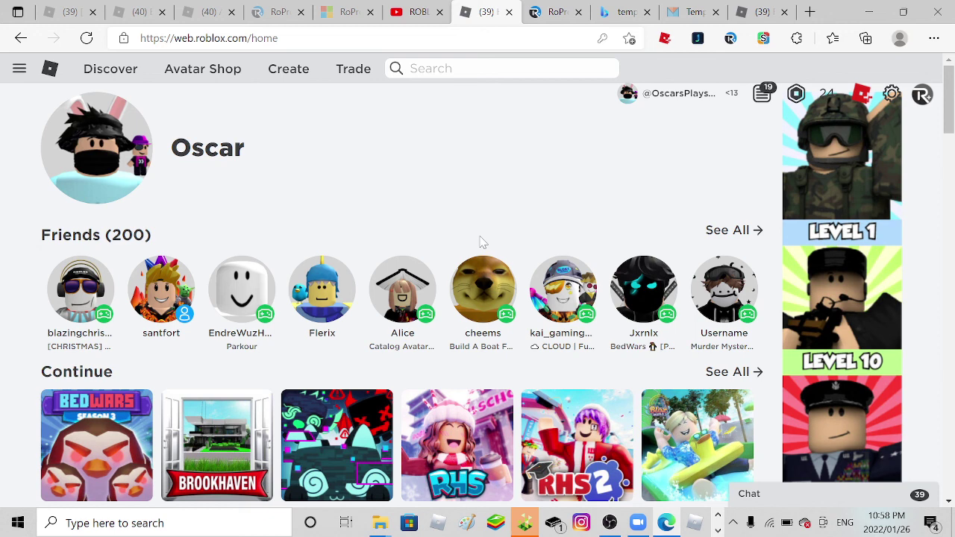
click(609, 523)
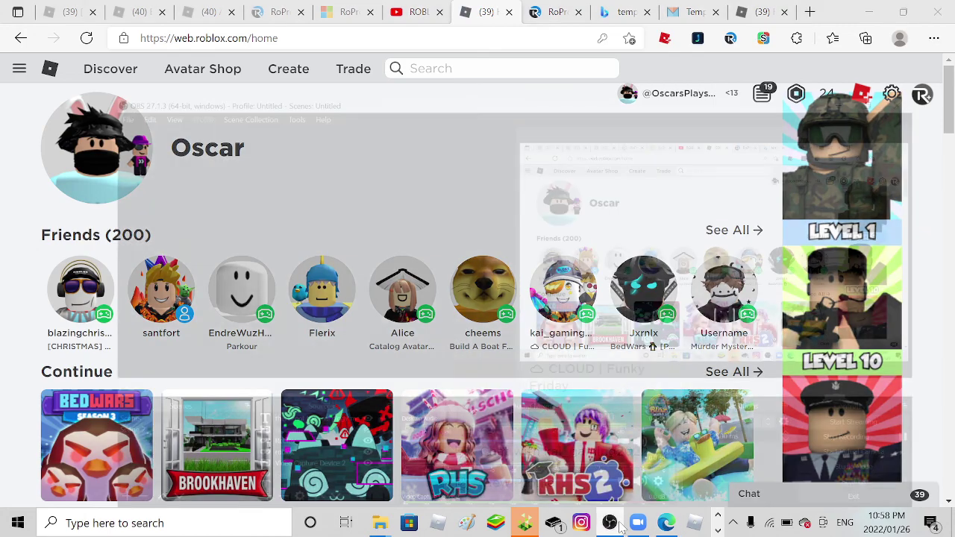